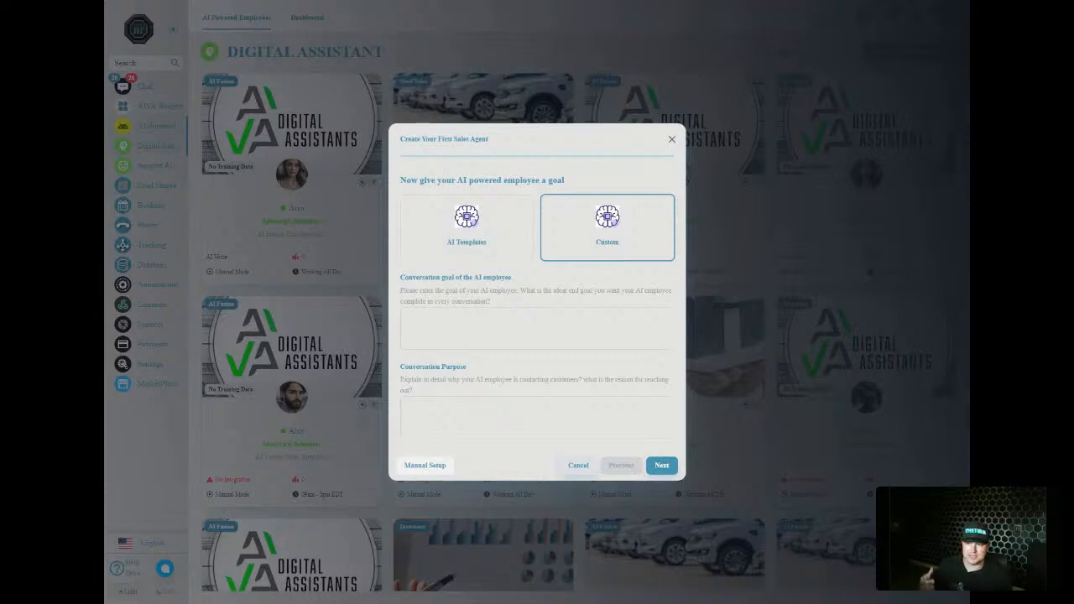
click(428, 467)
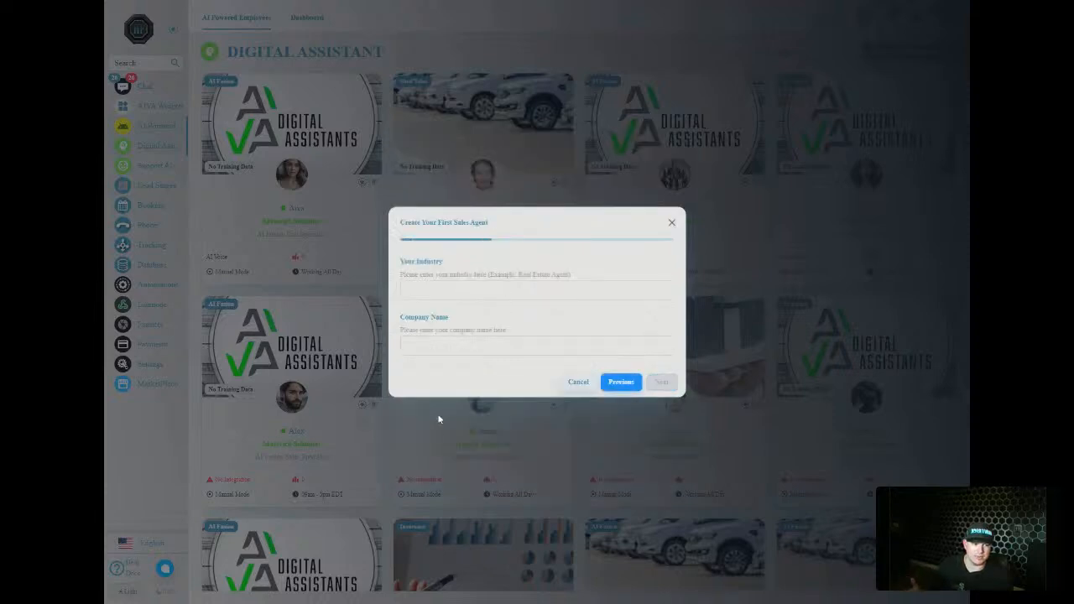
click(485, 292)
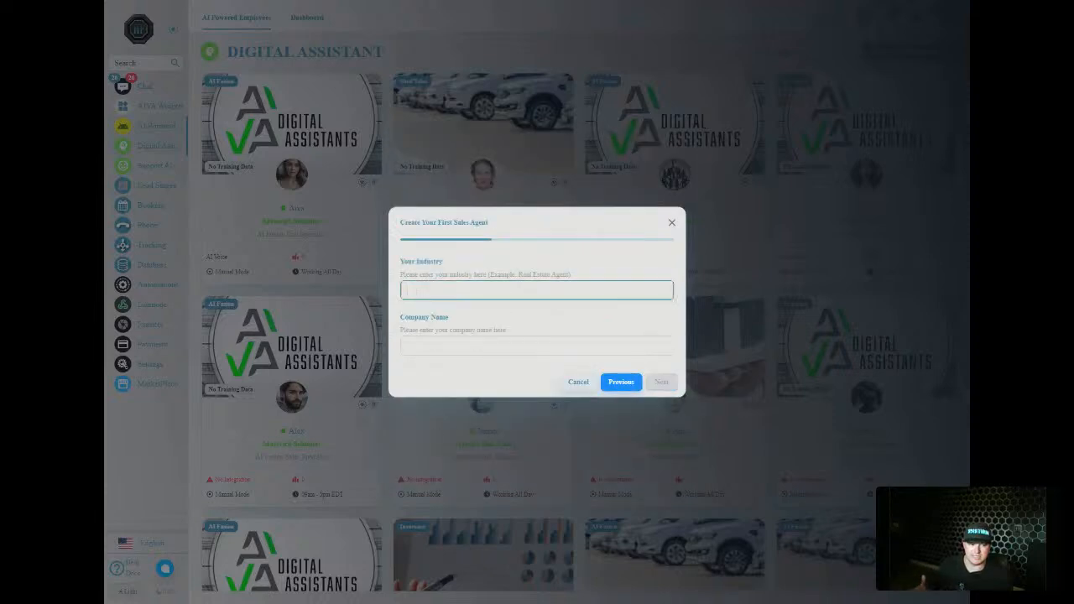
click(621, 382)
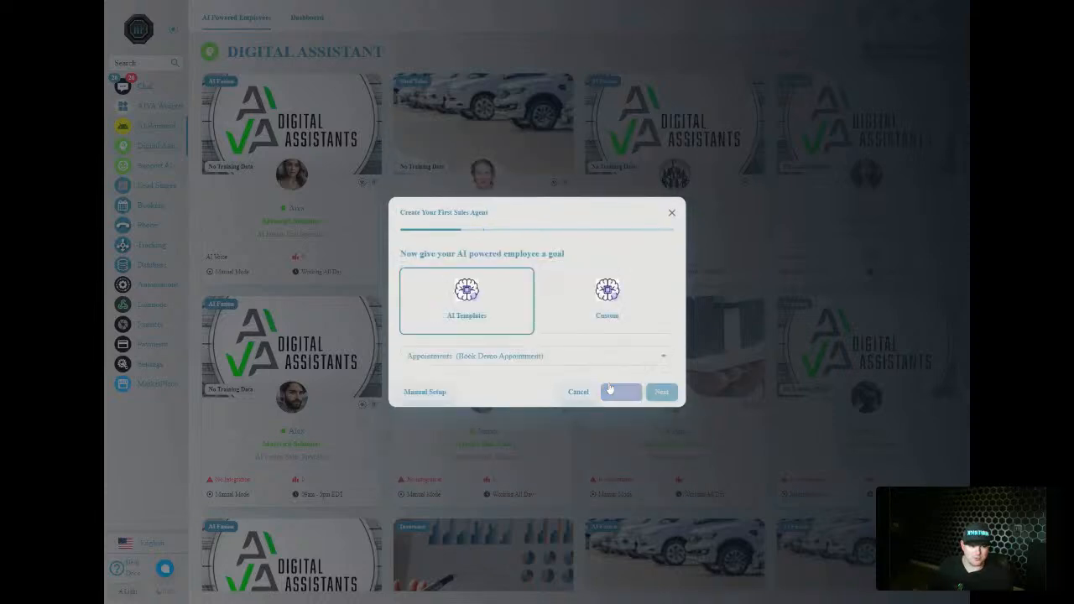
Step: Choose a Custom goal for the AI powered employee and continue with the manual setup
click(585, 309)
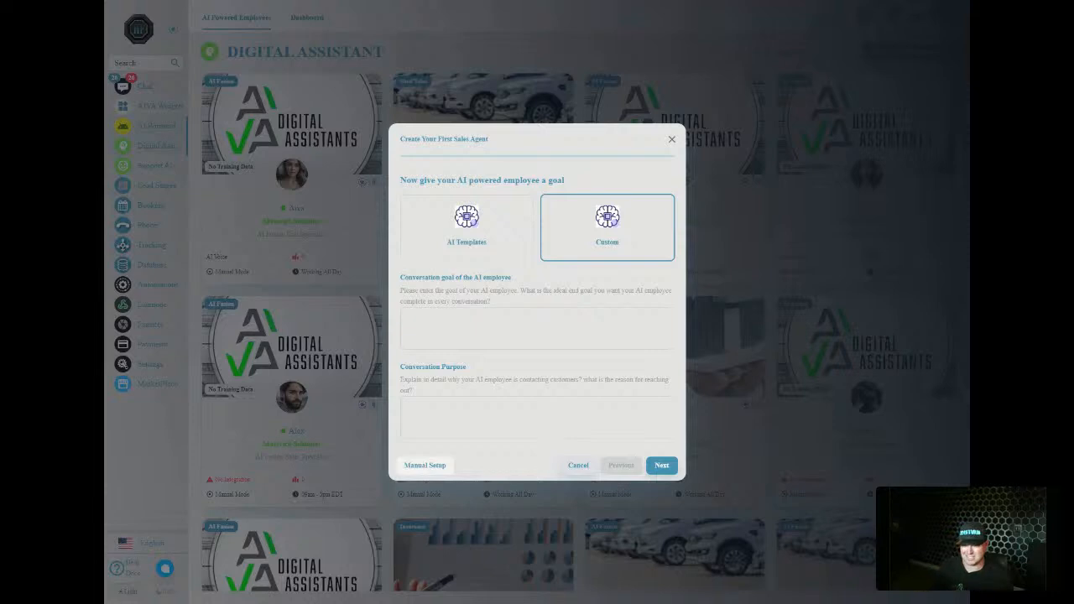
click(424, 465)
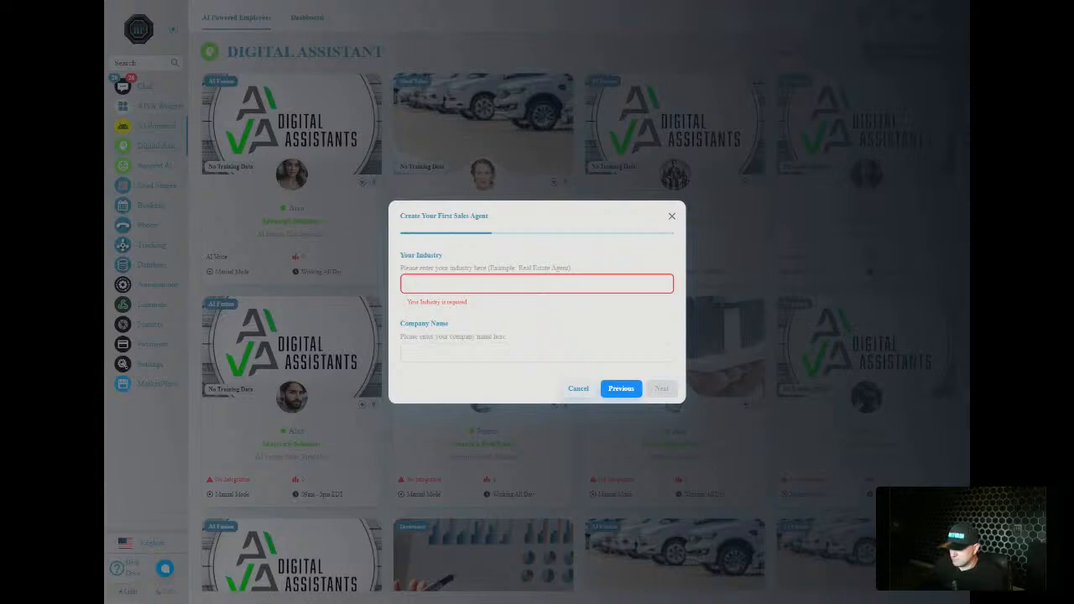
Step: Enter Marketing as the industry and Marketing R US as the company name, and proceed to the employee details
text(Marketing)
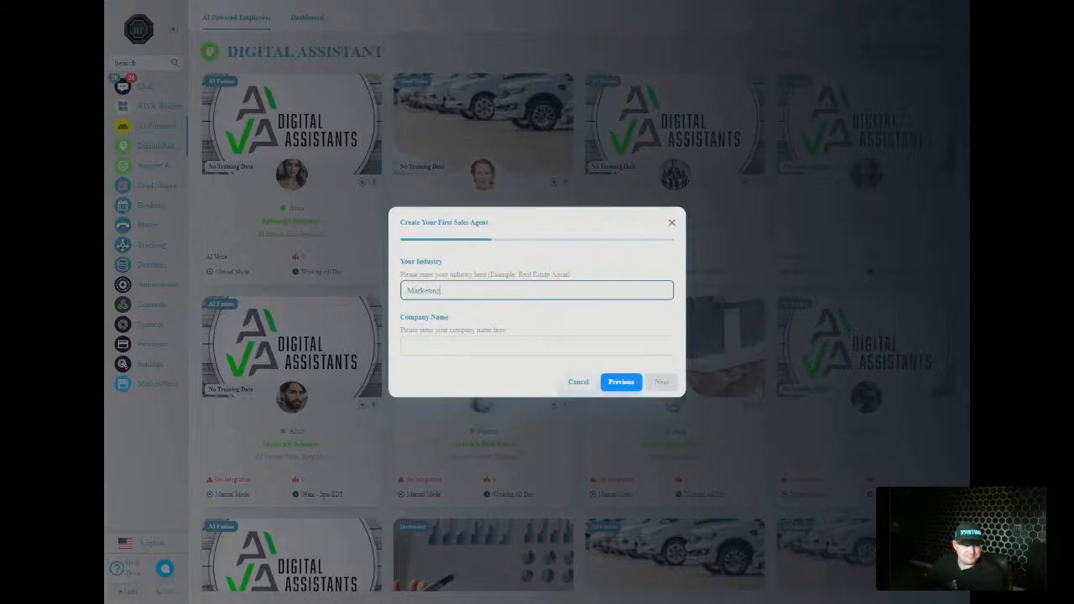
click(407, 346)
text(Mil)
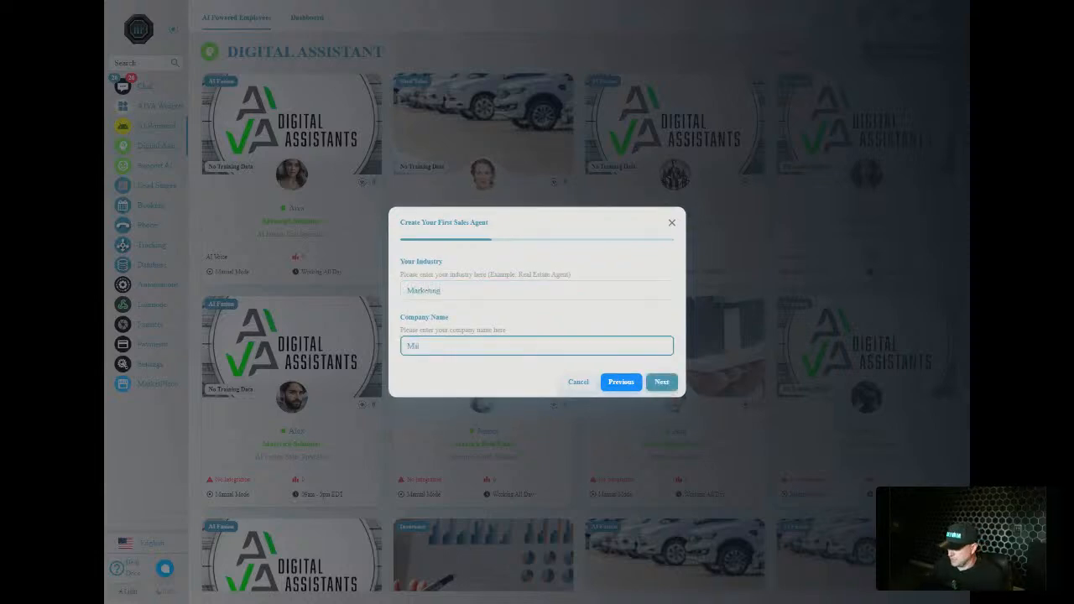
text(keting R)
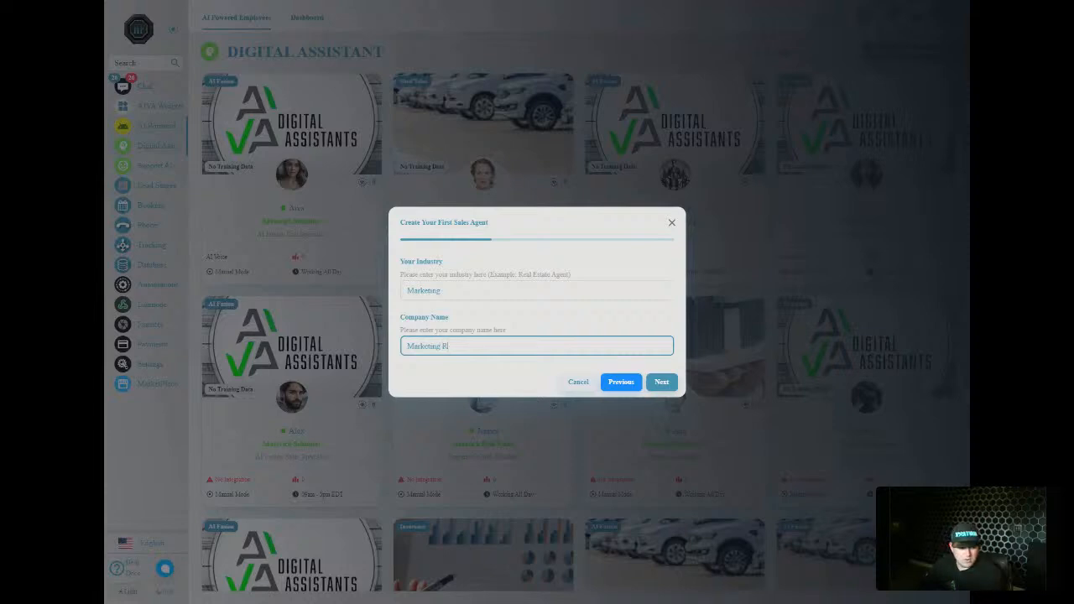
text( US)
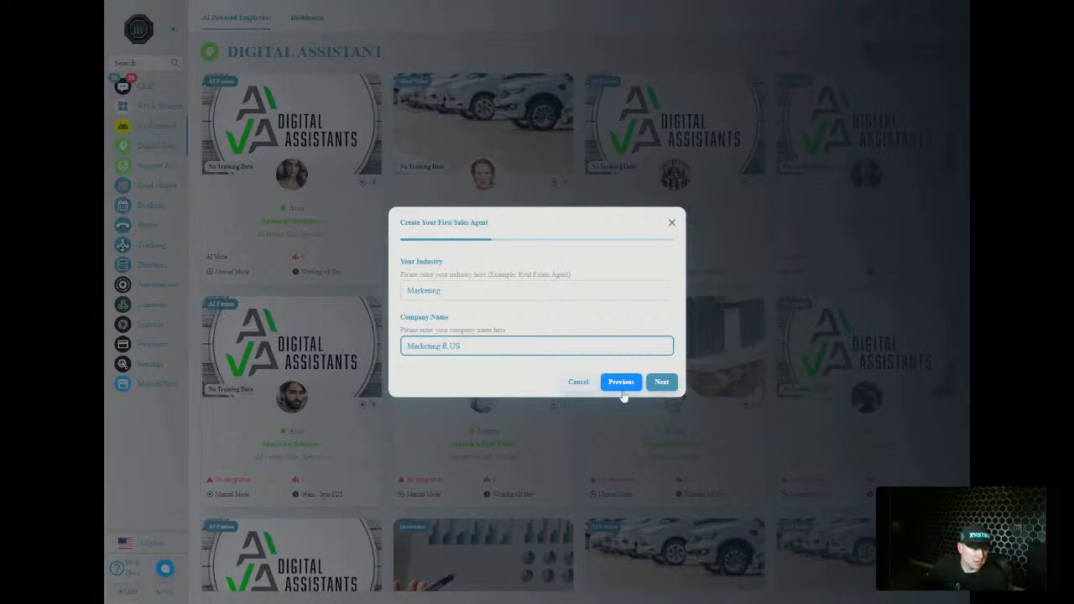
click(660, 382)
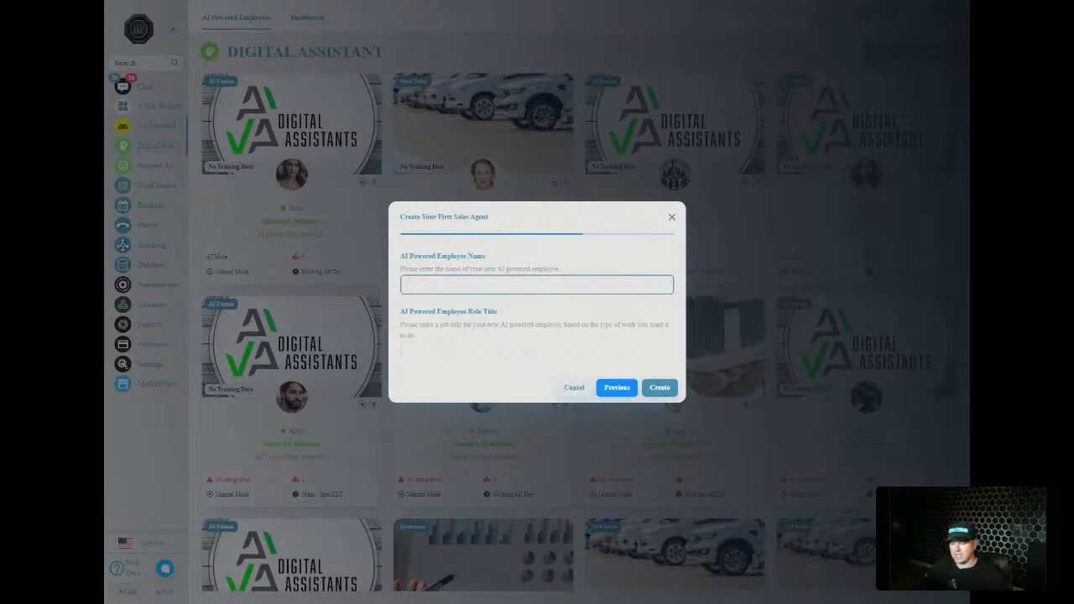
Step: Name the new AI powered employee Mark
text(M)
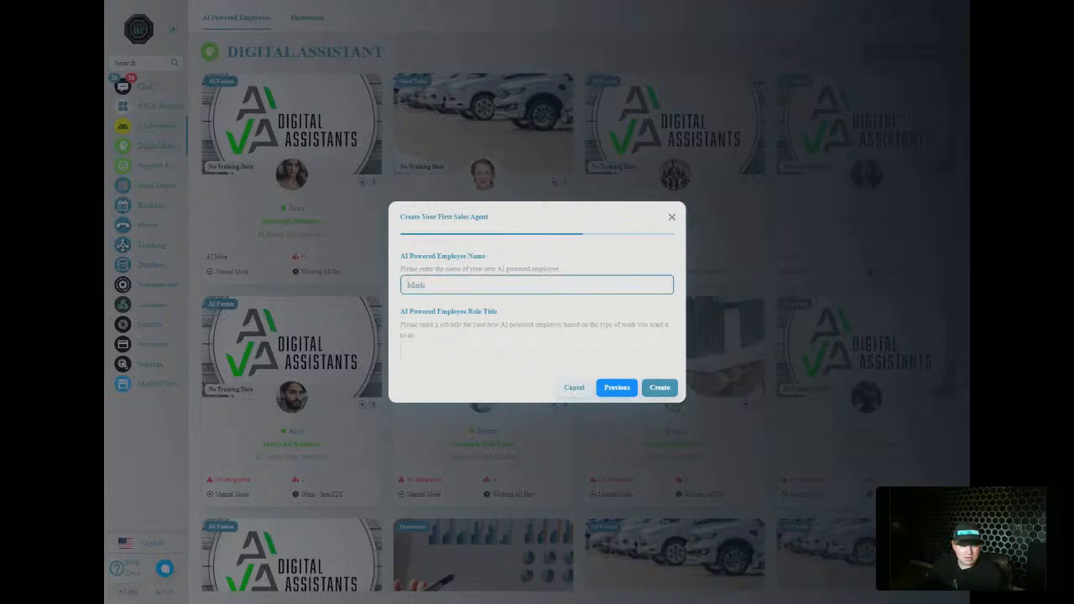
text(ark)
key(Tab)
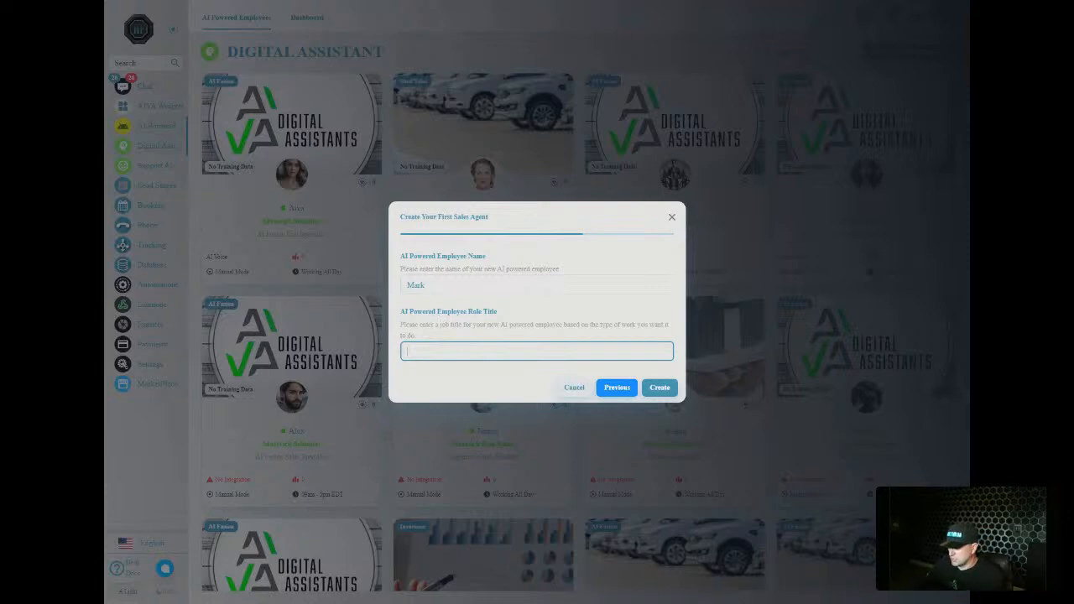
text(Customer s)
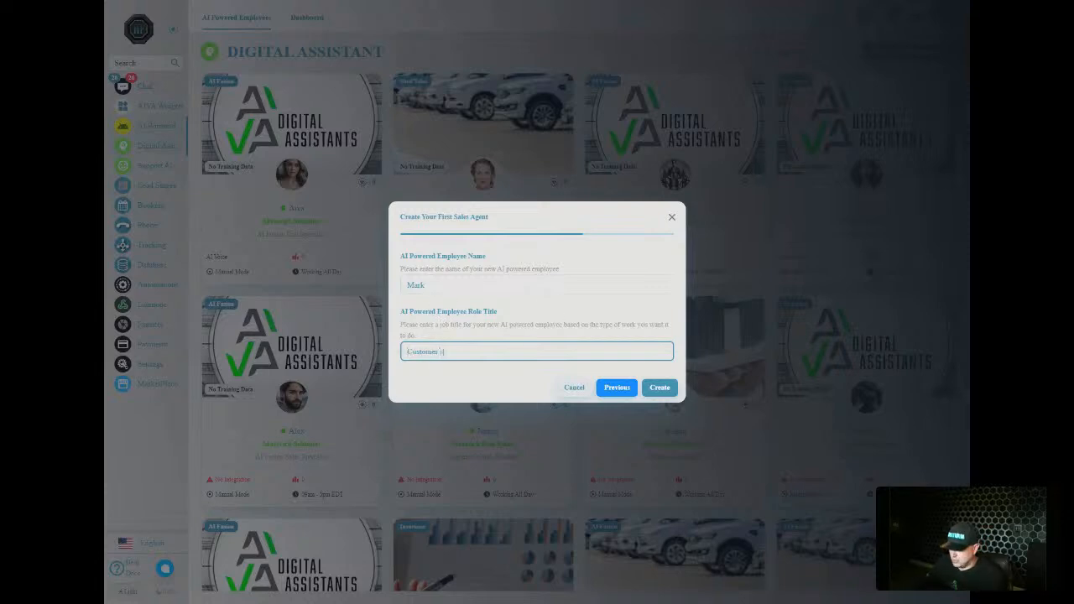
text(upport)
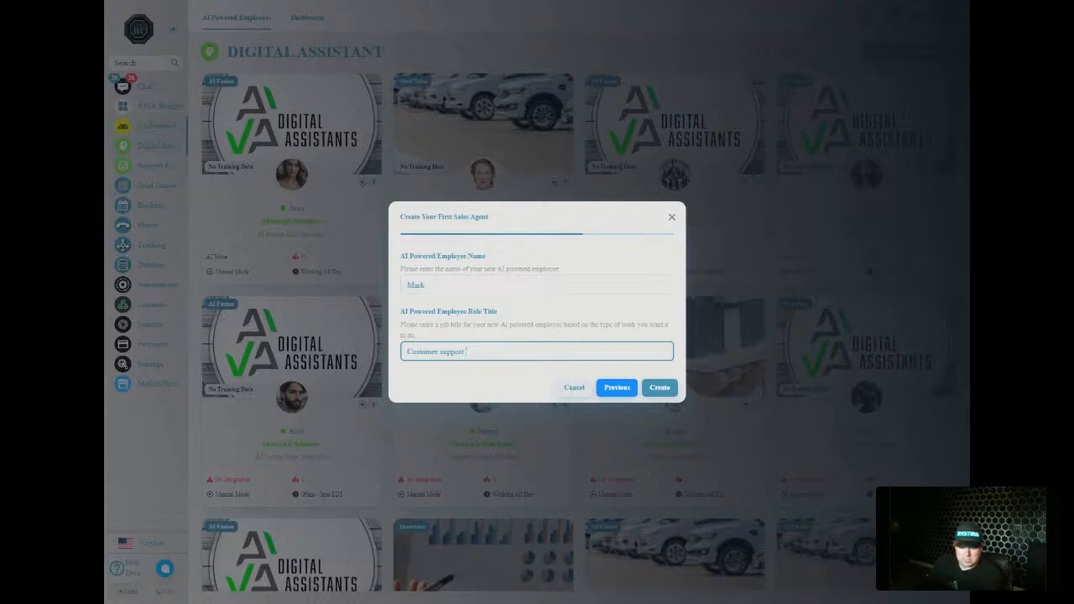
text( and)
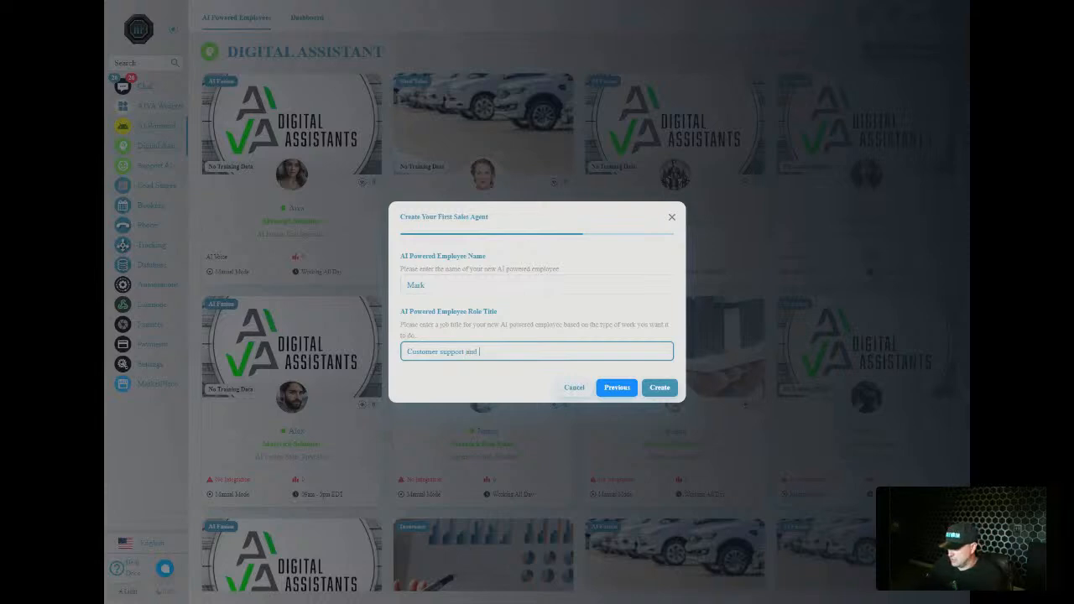
key(BackSpace)
key(BackSpace)
key(BackSpace)
key(BackSpace)
key(BackSpace)
key(BackSpace)
key(BackSpace)
key(BackSpace)
key(BackSpace)
key(BackSpace)
key(BackSpace)
key(BackSpace)
key(BackSpace)
key(BackSpace)
key(BackSpace)
key(BackSpace)
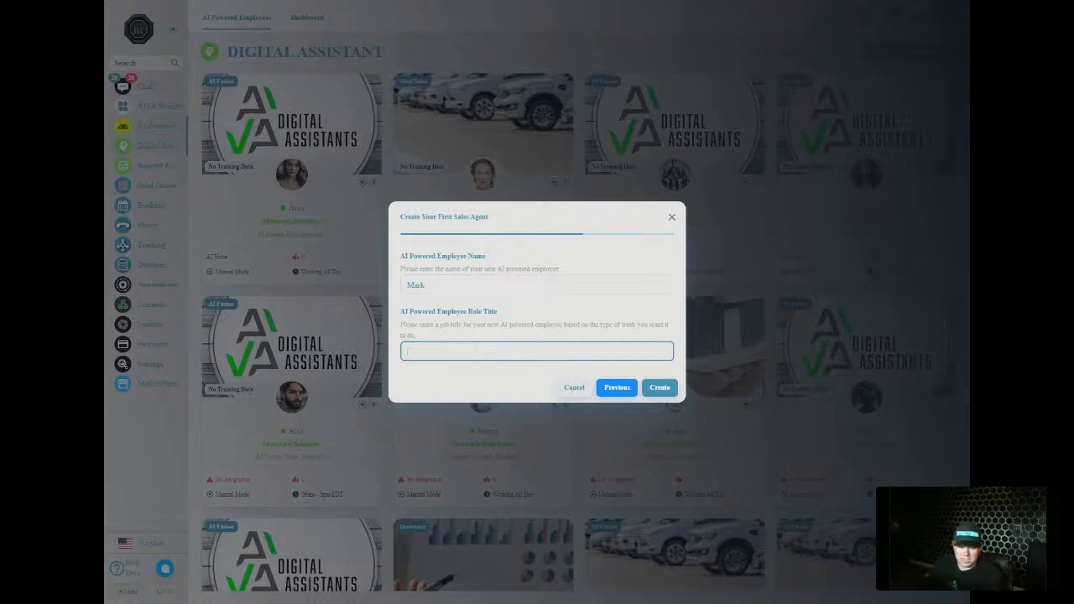
Step: Set the employee's role title to Gate Keeper, create the employee and dismiss the onboarding message
text(Gate Keeper)
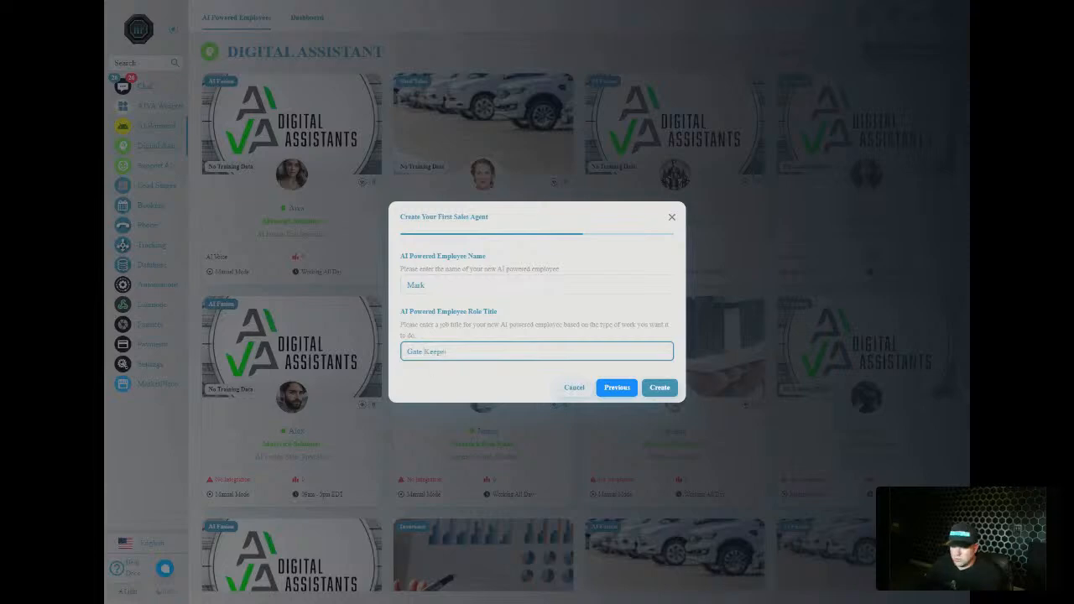
click(654, 387)
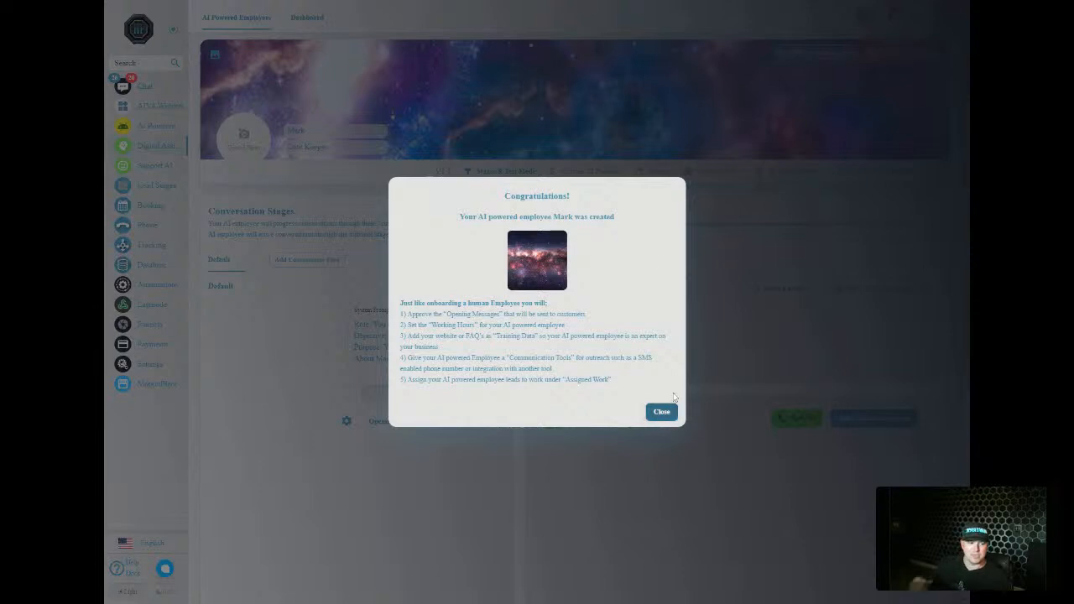
click(661, 412)
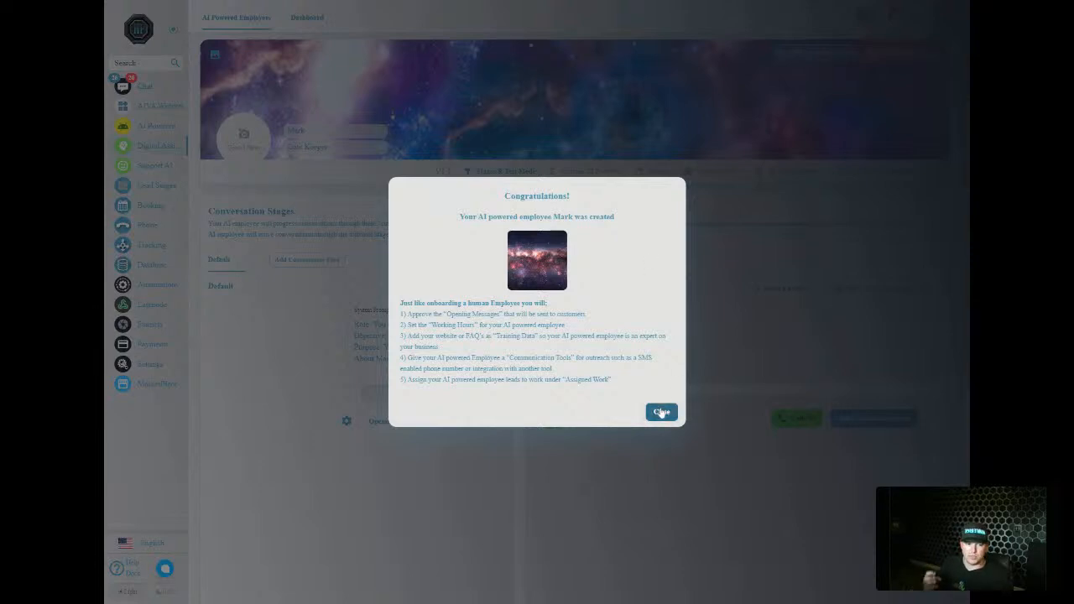
Step: Start enabling Hyper-Flow Phone in the employee's communication tools, using the first webphone number in the list
scroll(607, 343, down, 2)
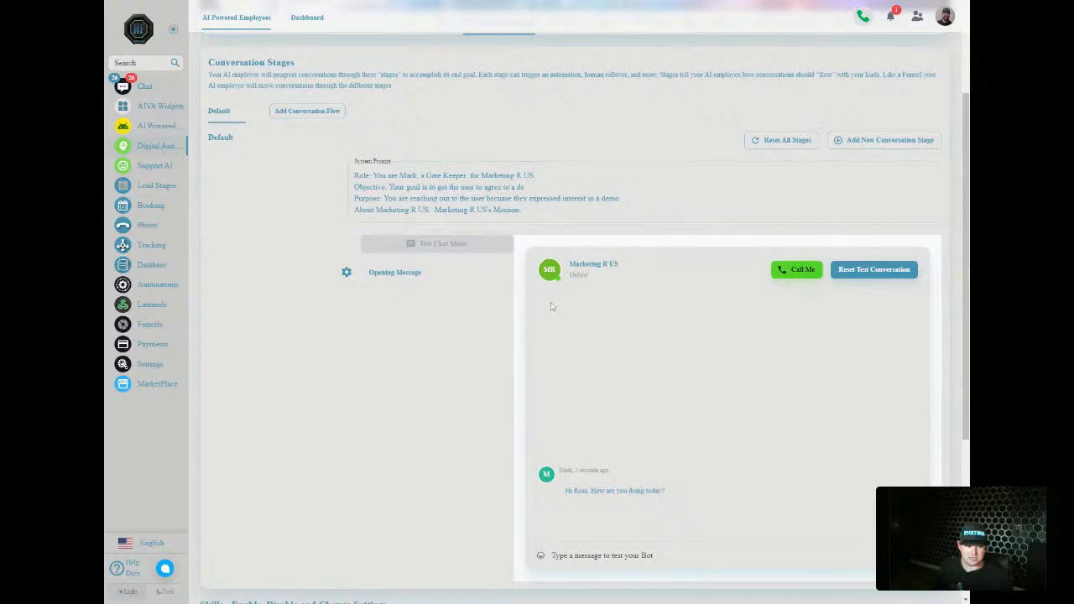
scroll(549, 302, down, 2)
scroll(552, 387, up, 4)
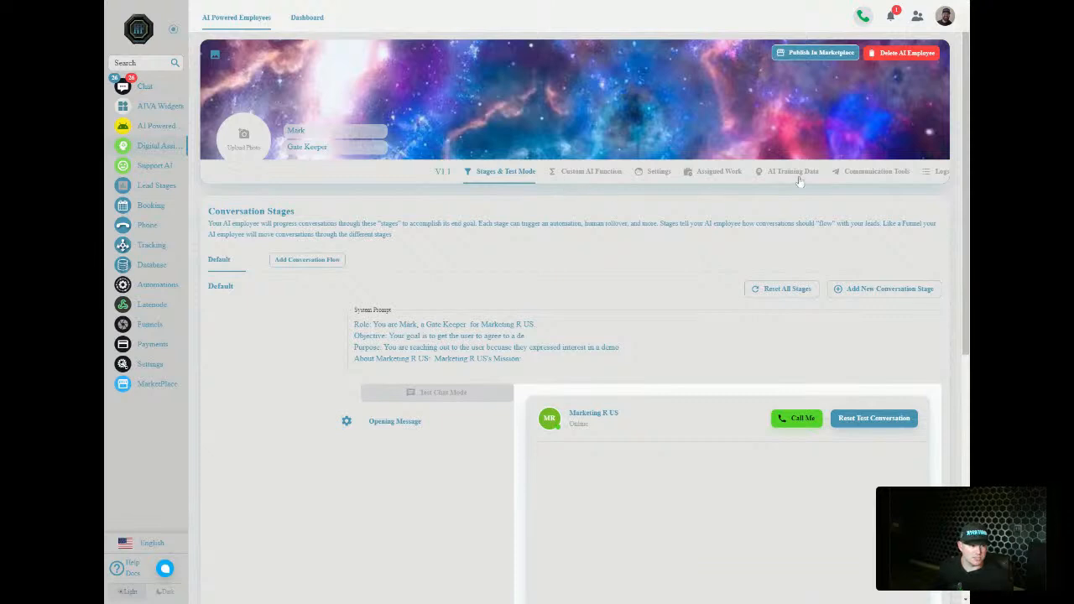
click(852, 178)
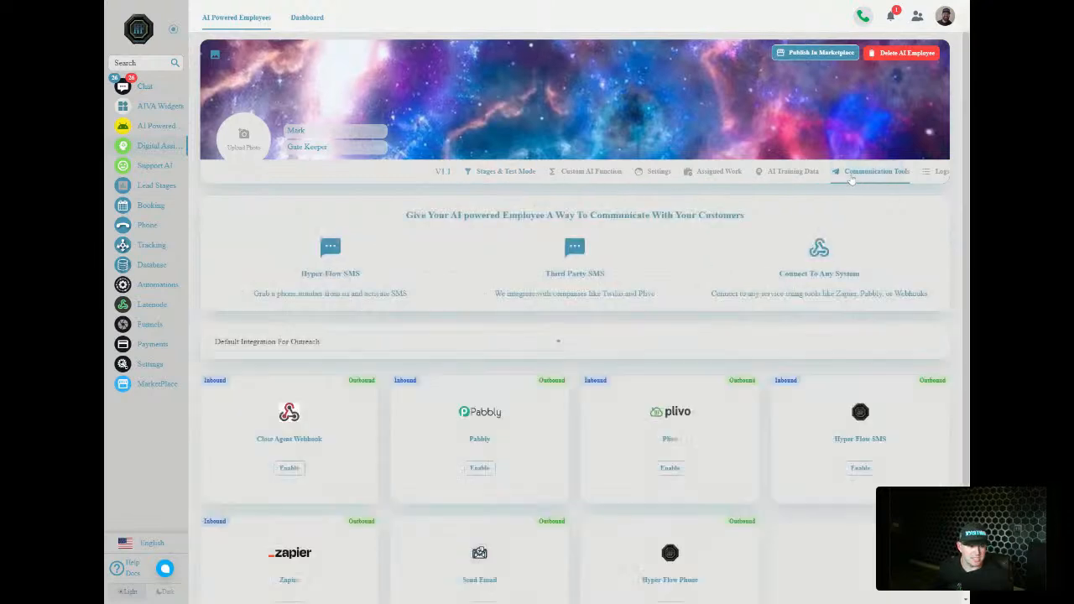
scroll(619, 280, down, 1)
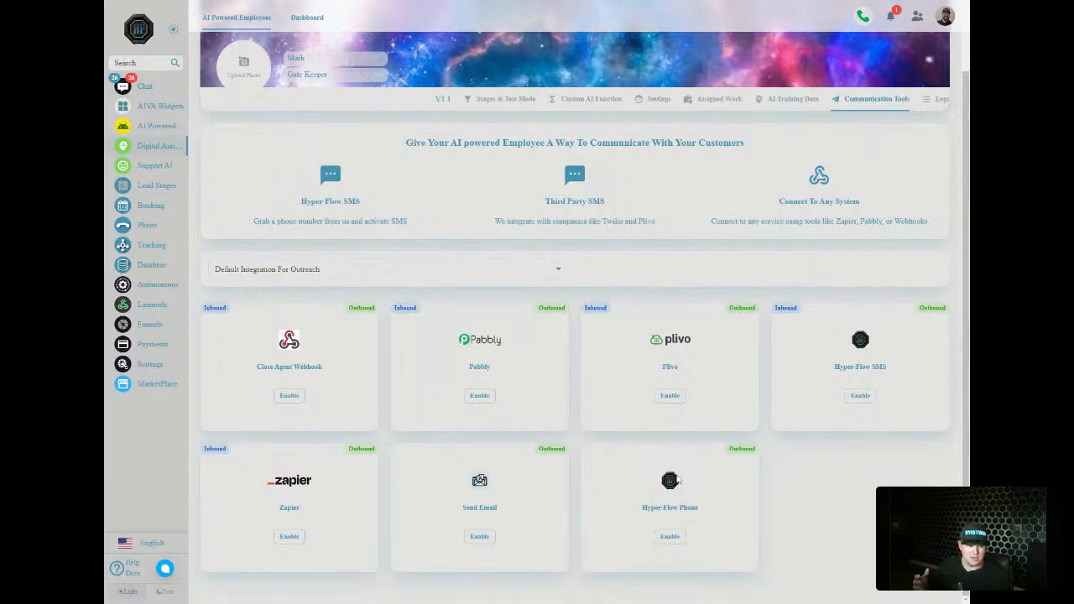
drag(709, 514, 640, 507)
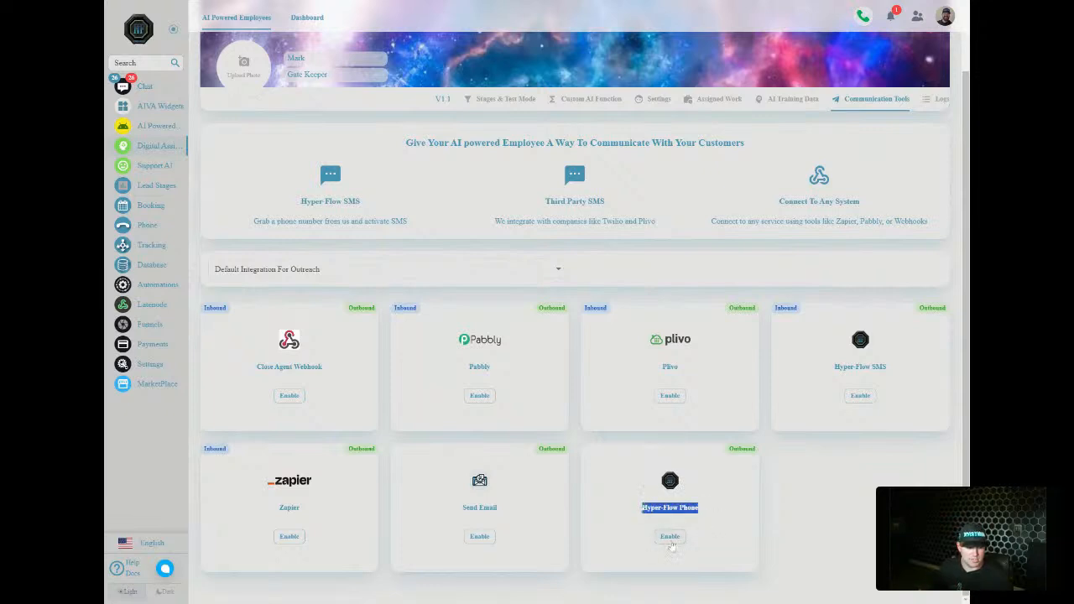
click(670, 537)
click(560, 226)
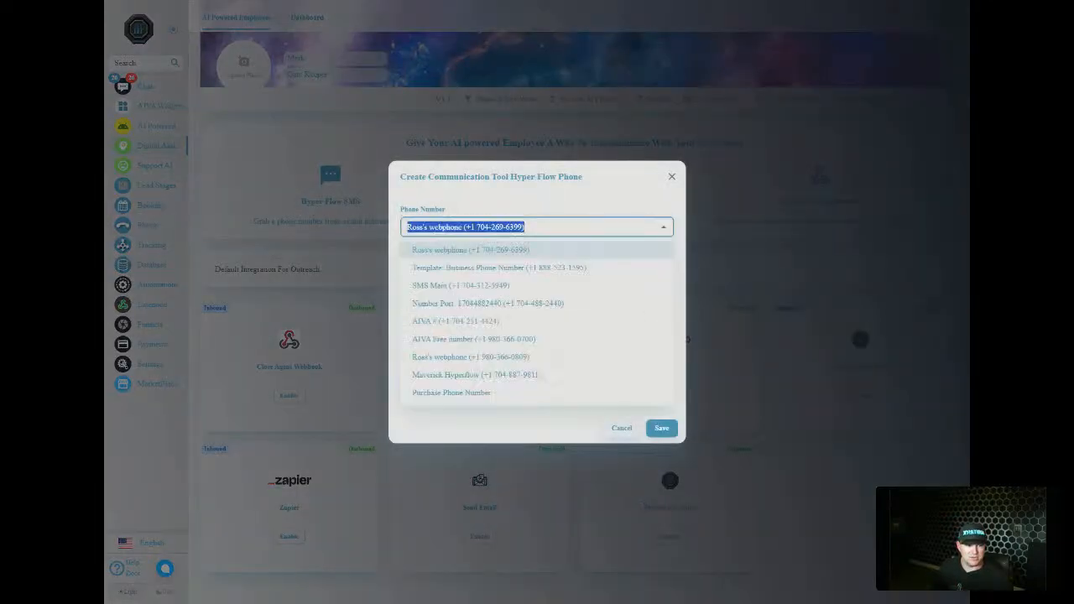
click(559, 249)
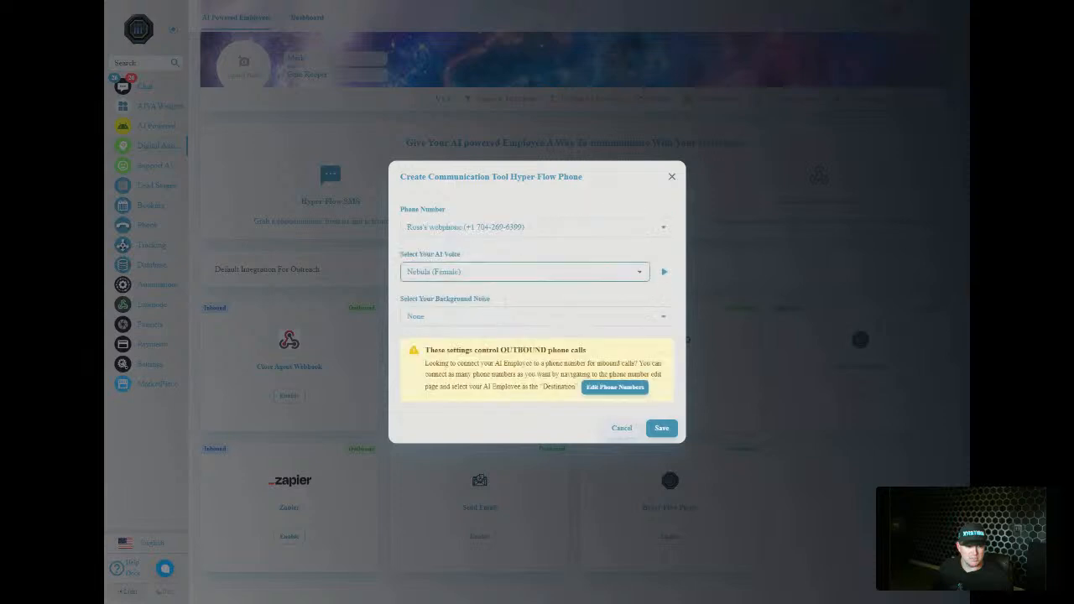
Step: Keep Nebula (Female) as the AI voice and play its sample
click(518, 267)
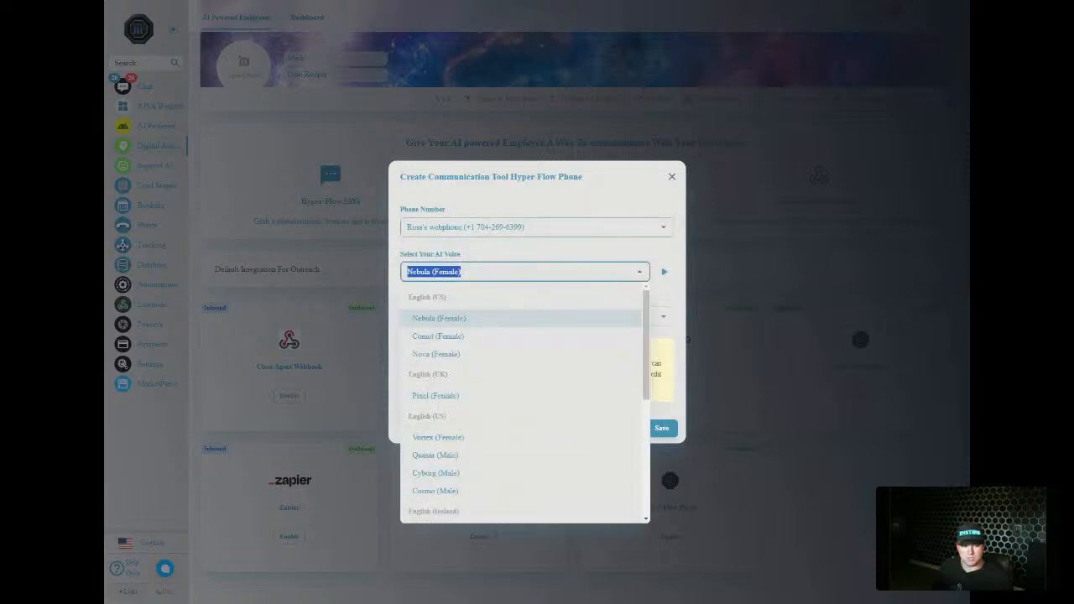
click(497, 318)
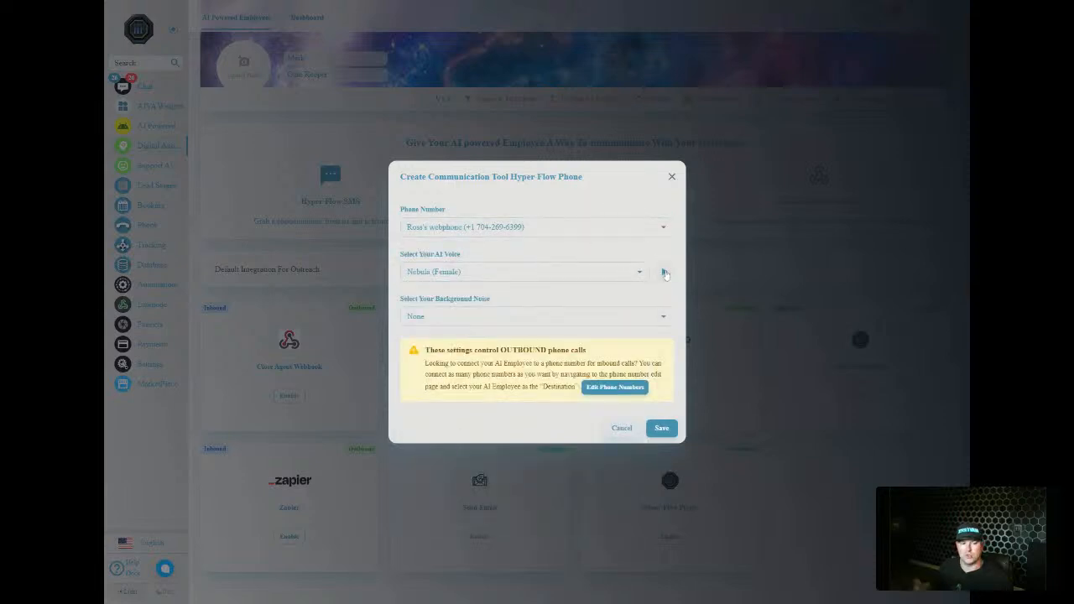
click(664, 273)
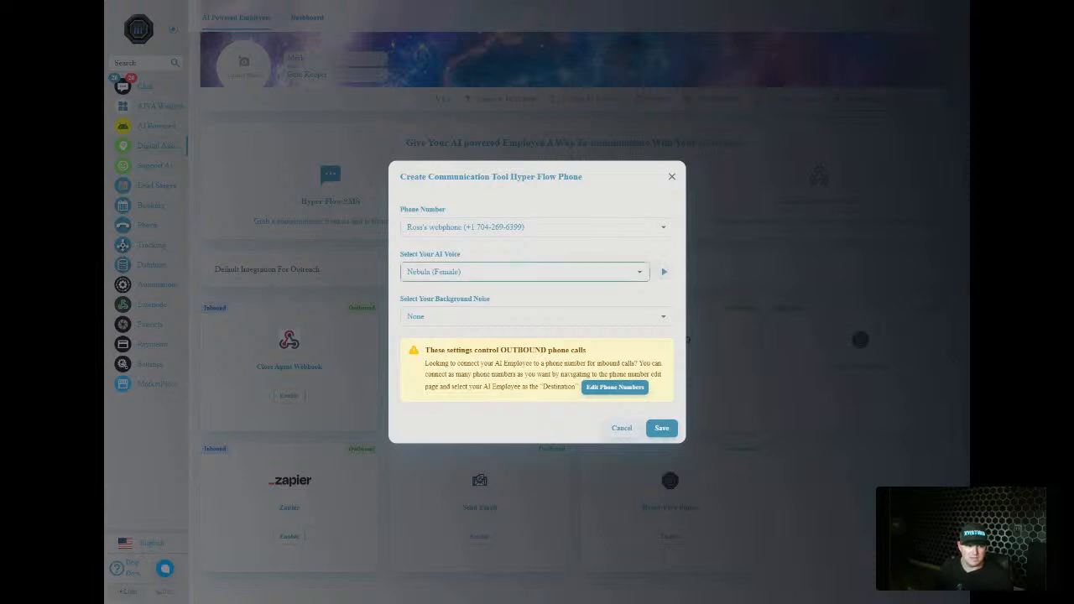
Step: Switch the AI voice to Shimmer (Female) and play its sample
click(638, 280)
scroll(580, 336, down, 5)
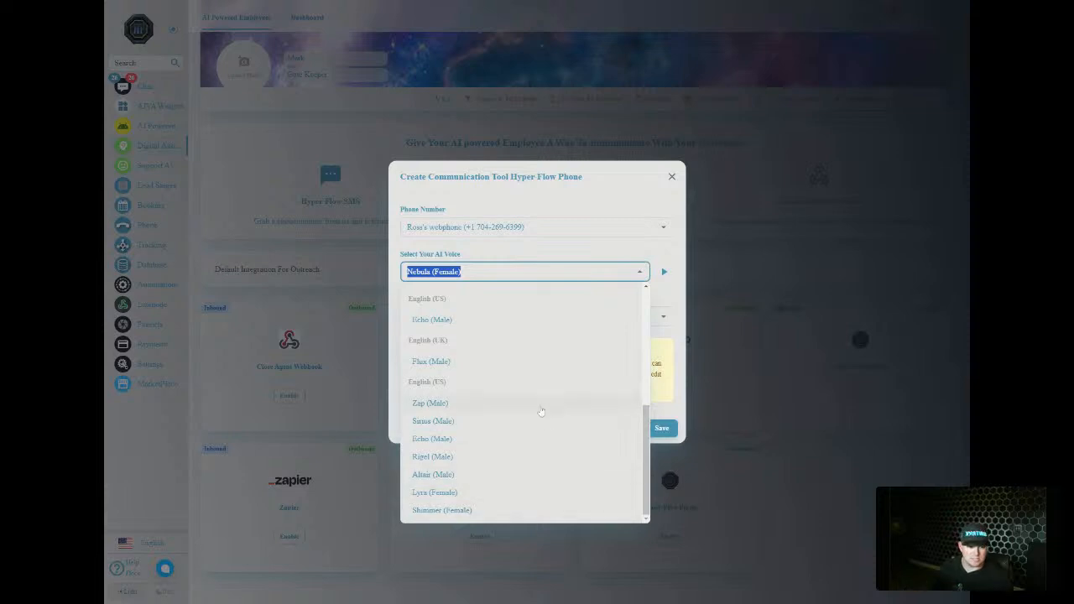
click(539, 509)
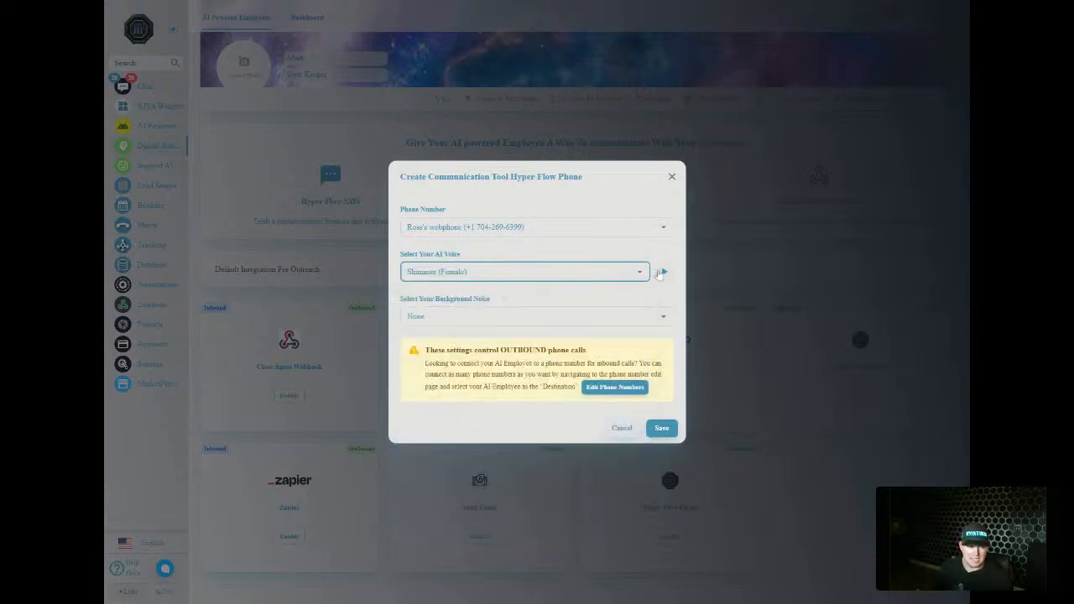
click(663, 272)
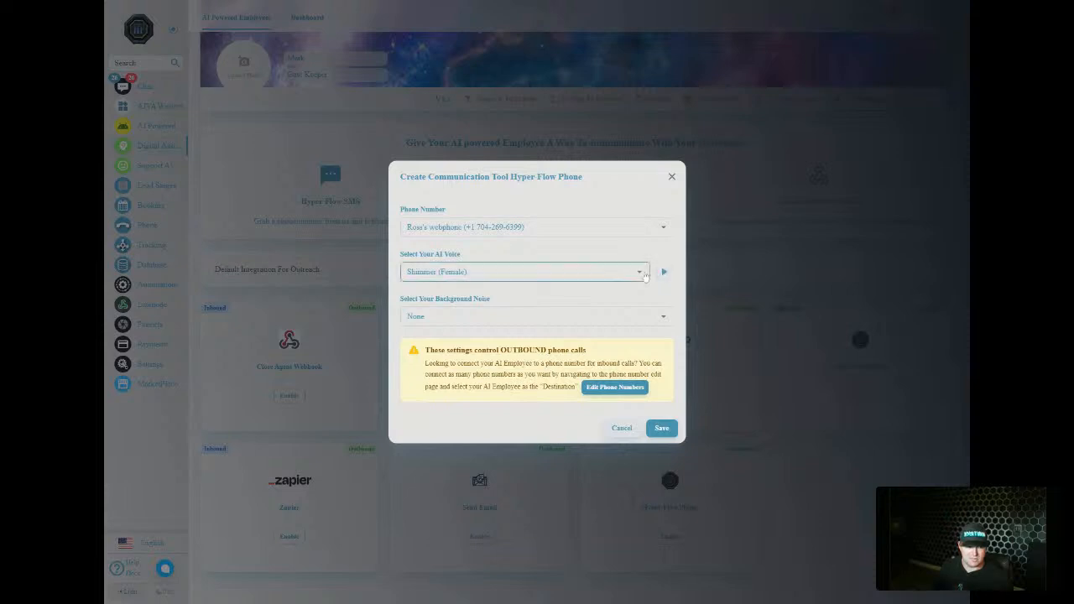
Step: Set the AI voice to Lyra (Female) and listen to its sample
click(625, 272)
click(542, 496)
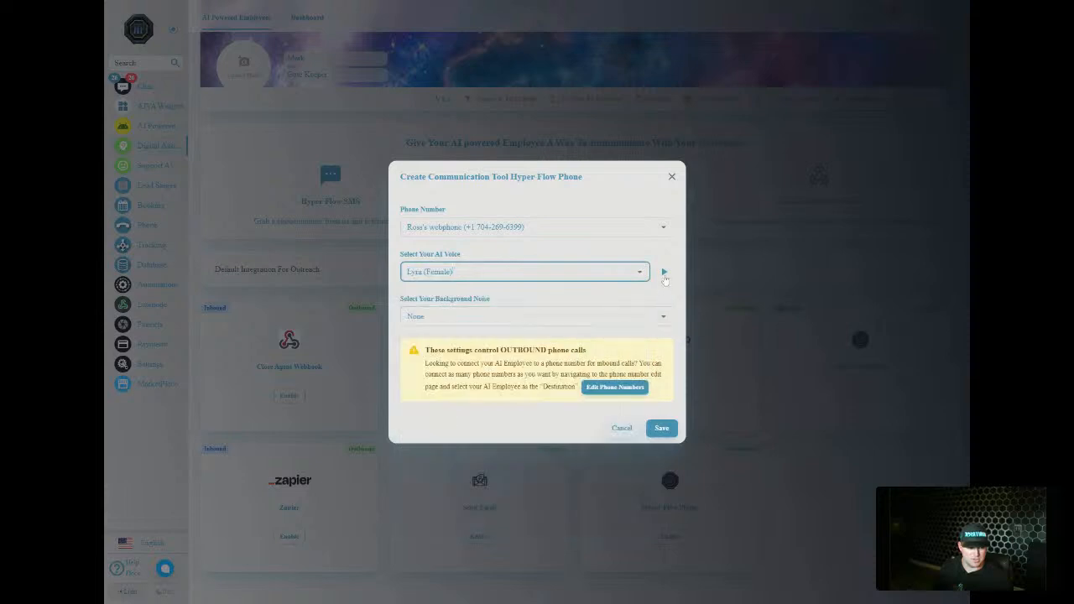
click(663, 272)
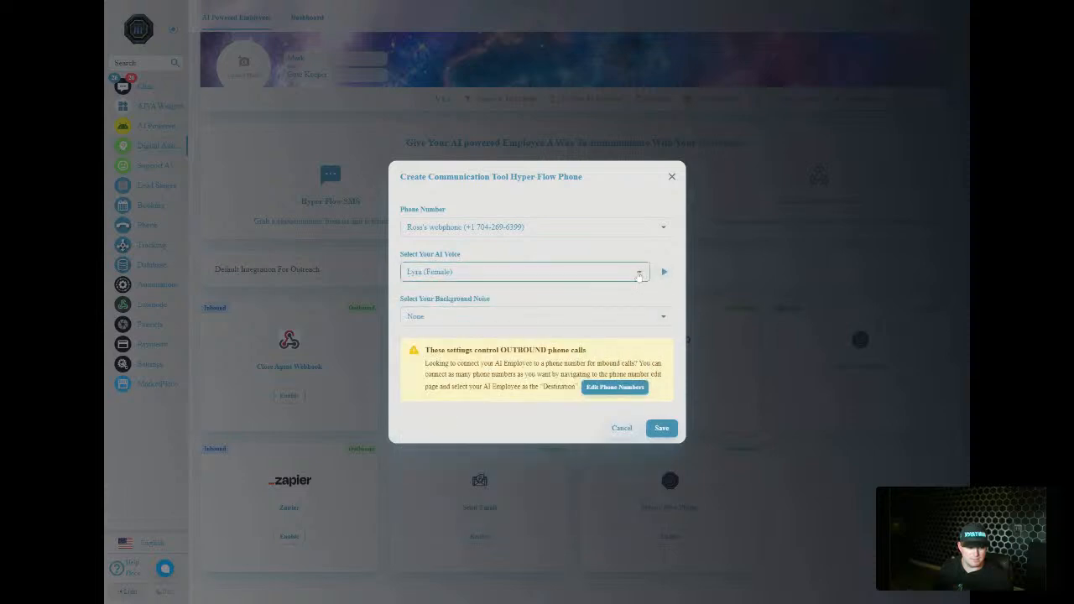
Step: Set the AI voice to Altair (Male) and play its sample
click(640, 275)
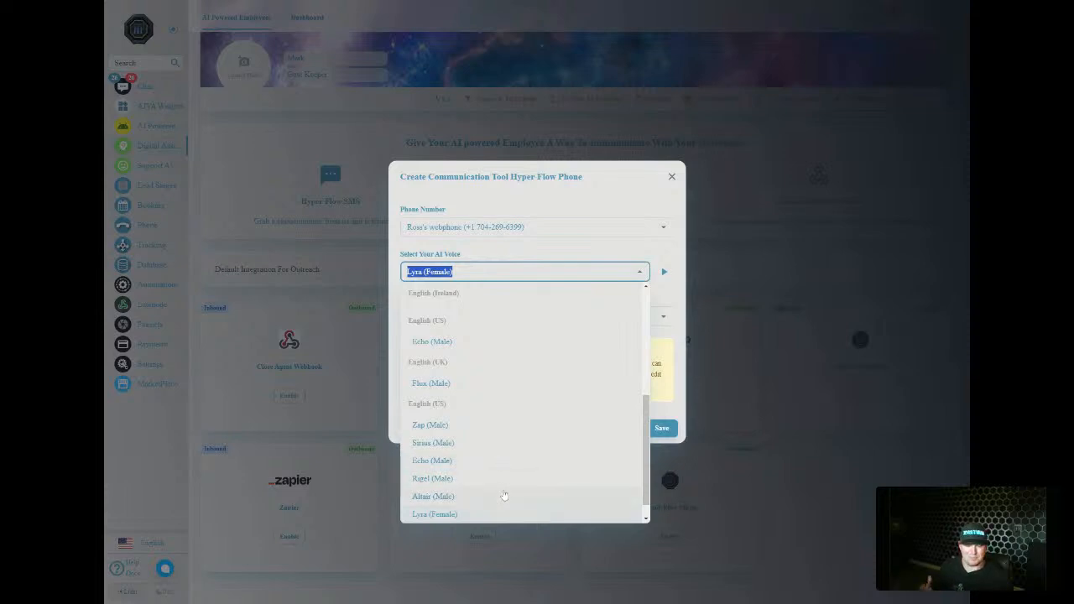
click(433, 496)
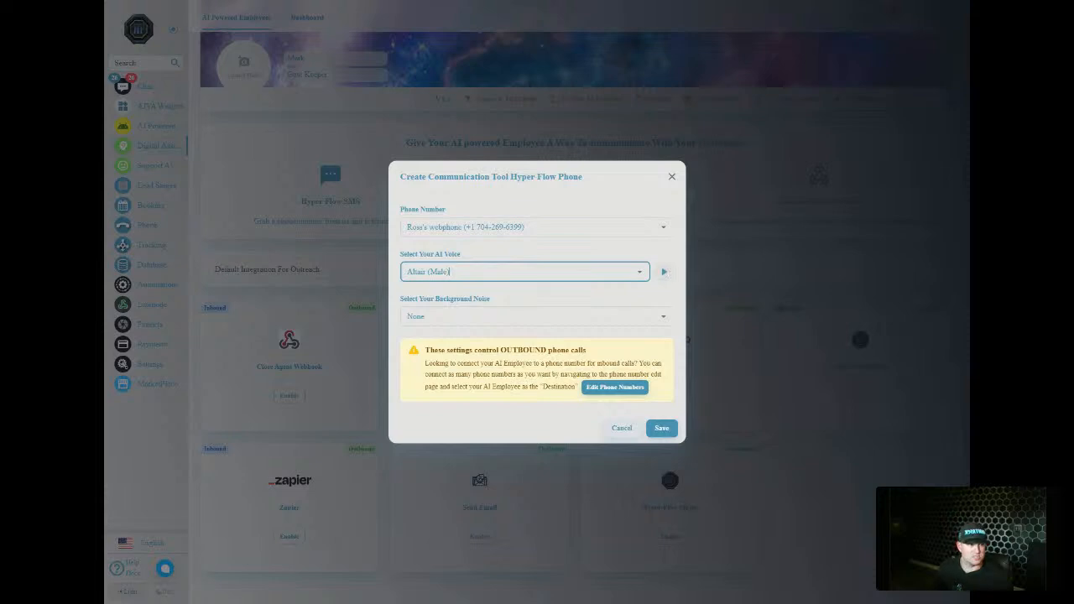
click(664, 272)
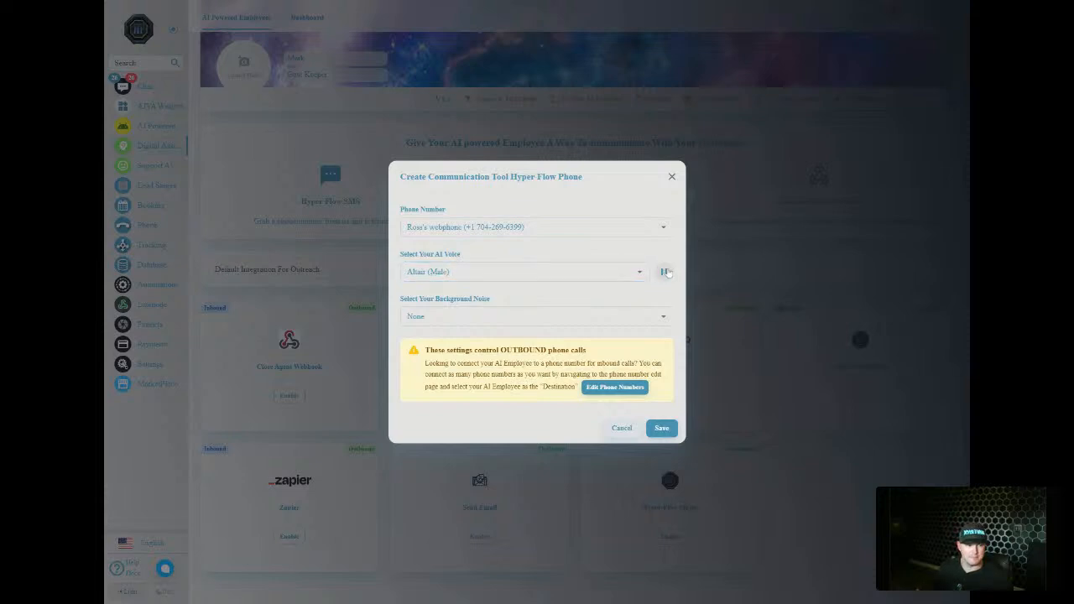
Step: Switch the AI voice to Rigel (Male) and listen to its sample
click(588, 271)
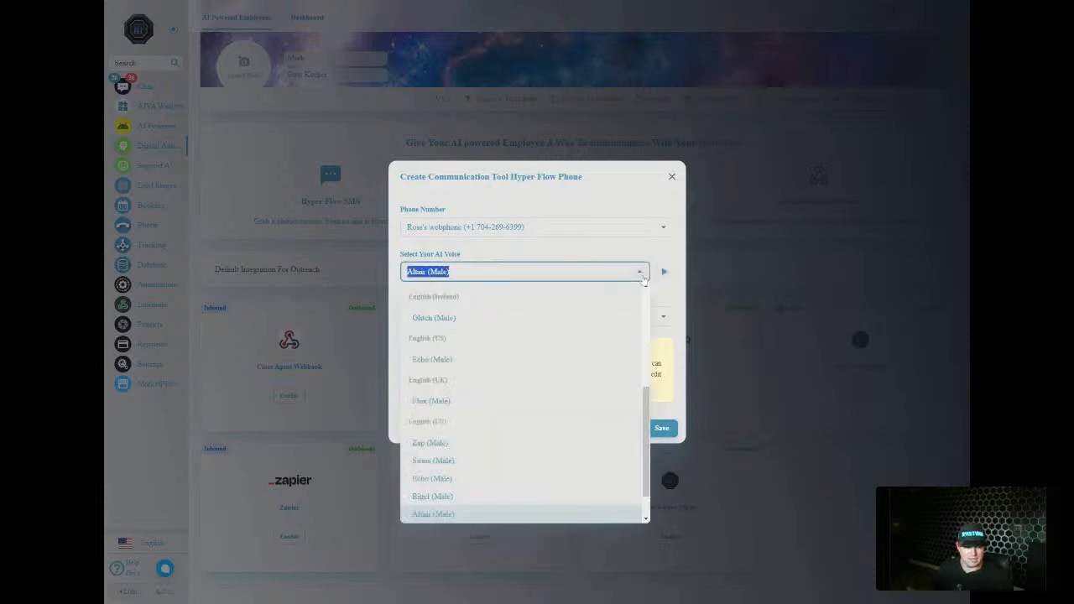
click(566, 496)
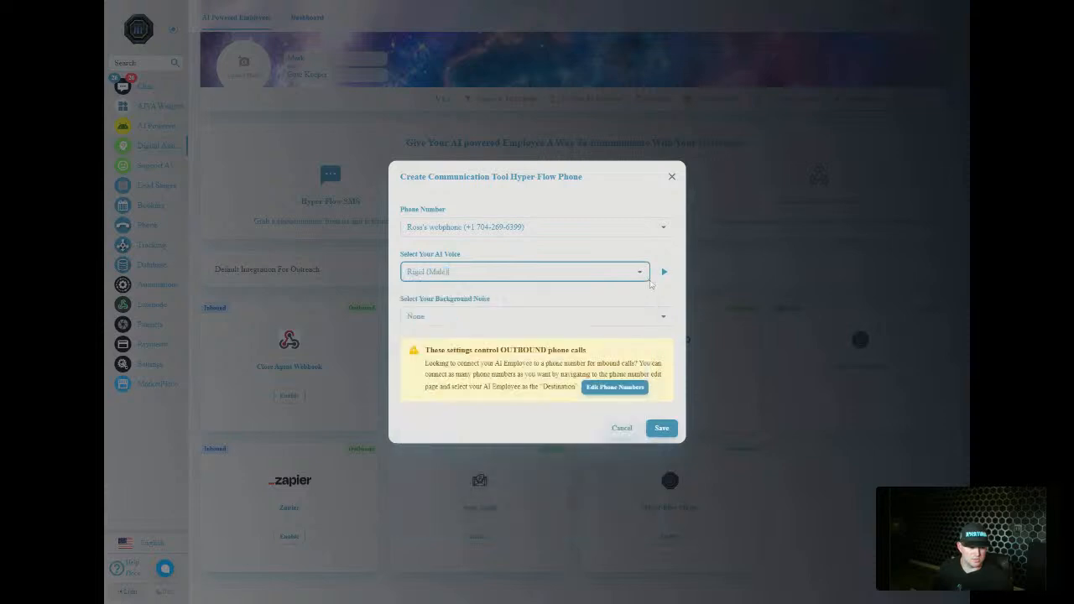
click(663, 271)
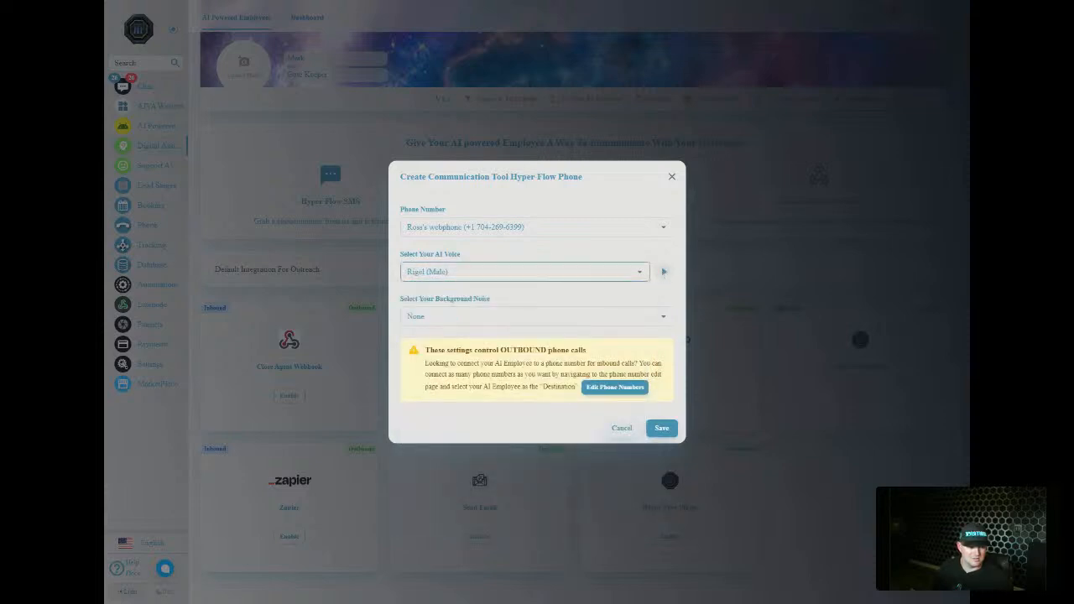
Step: Set the AI voice to Echo (Male), play its sample, and save the Hyper-Flow Phone communication tool
click(520, 271)
click(549, 513)
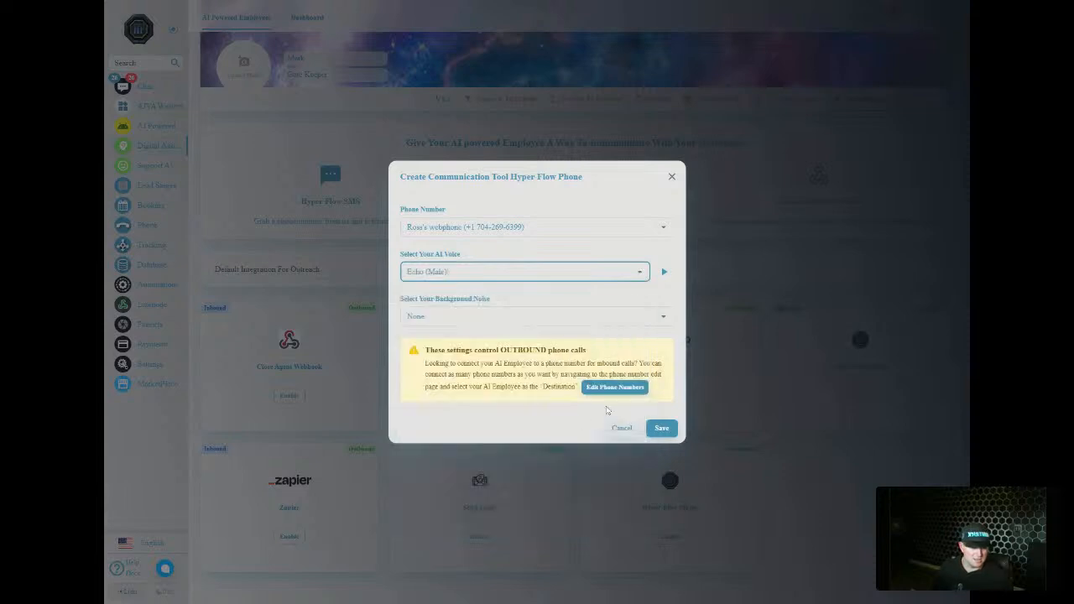
click(662, 272)
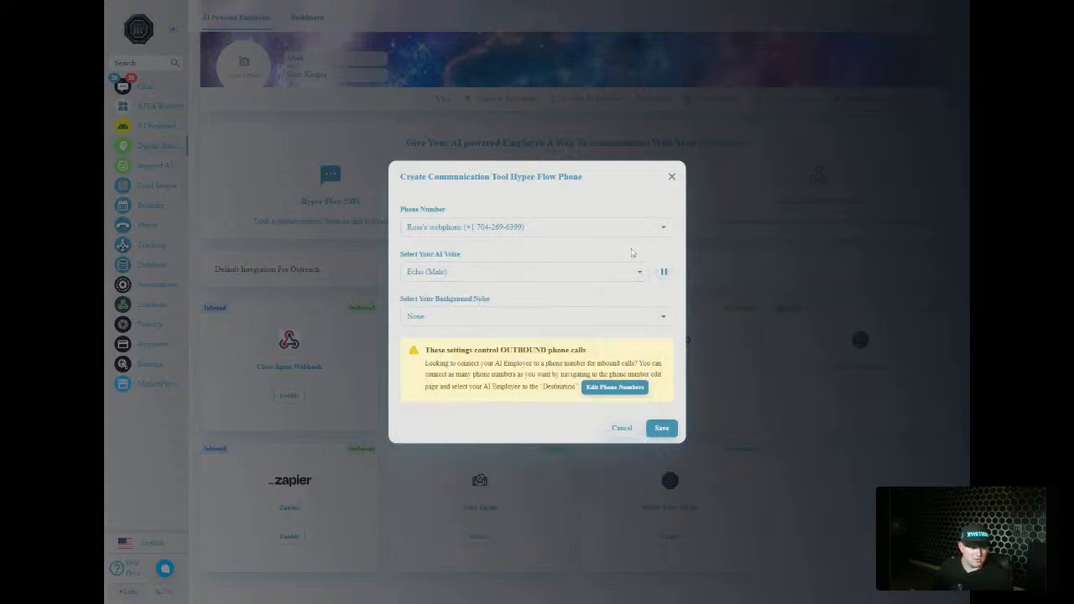
click(658, 428)
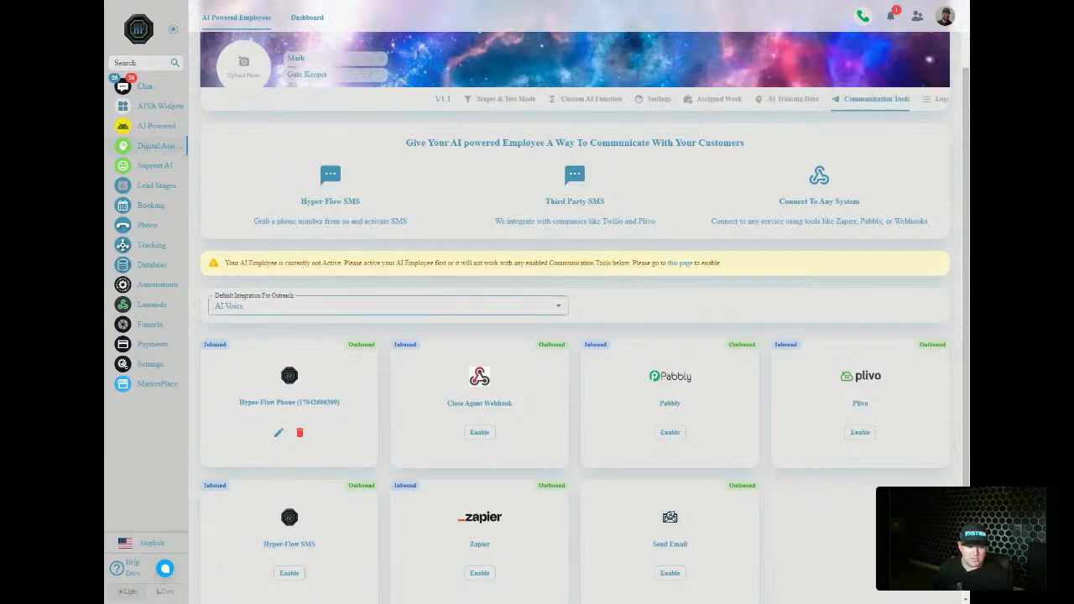
Step: Review the default outreach integration options and the phone numbers list linked from the Hyper-Flow Phone settings, and return to the AI employee
click(242, 305)
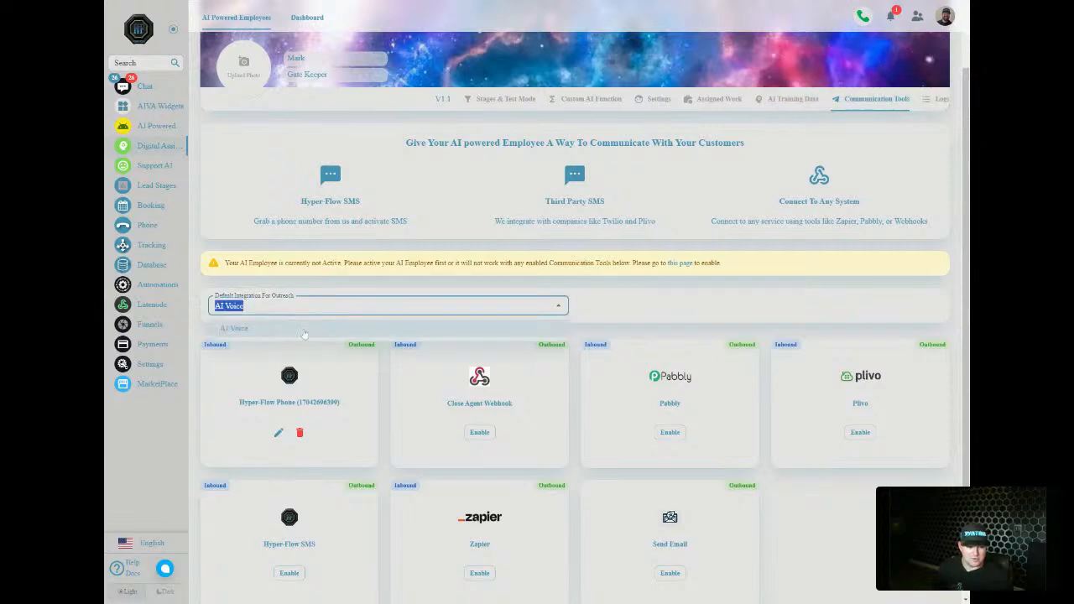
click(604, 312)
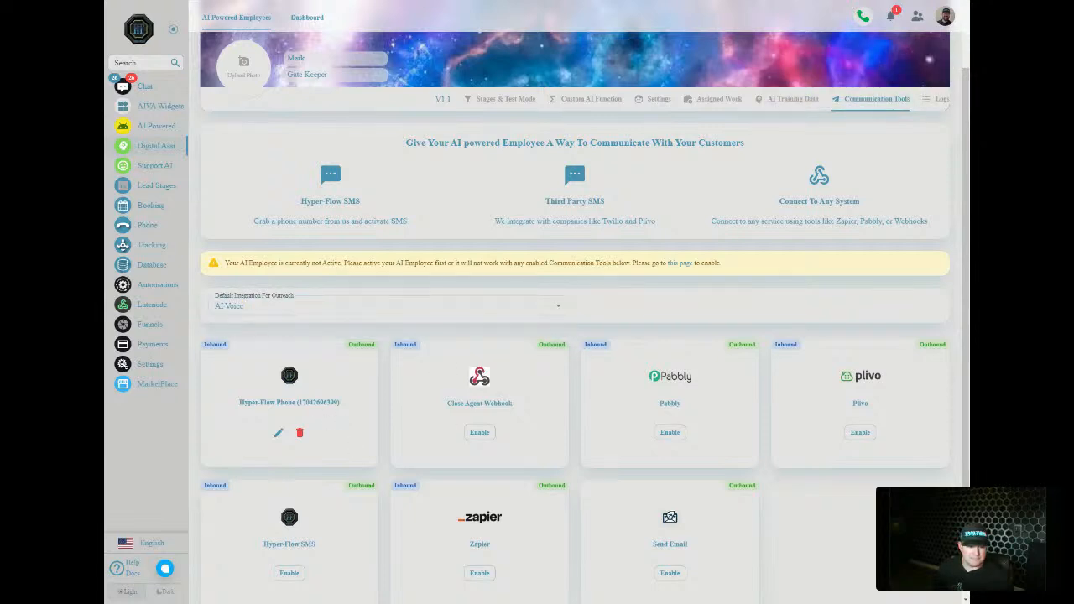
click(278, 432)
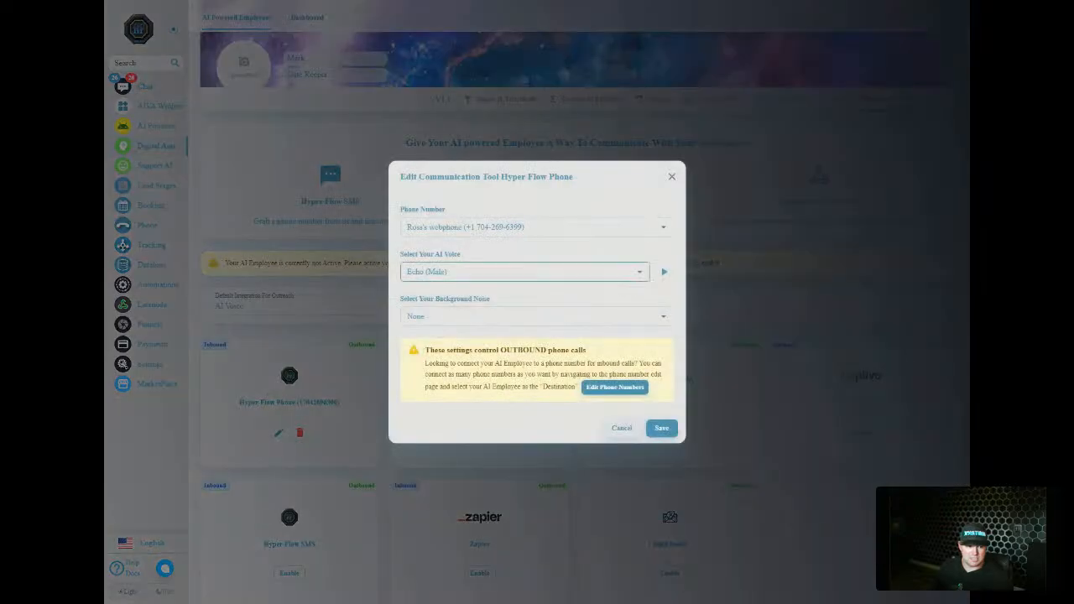
click(613, 388)
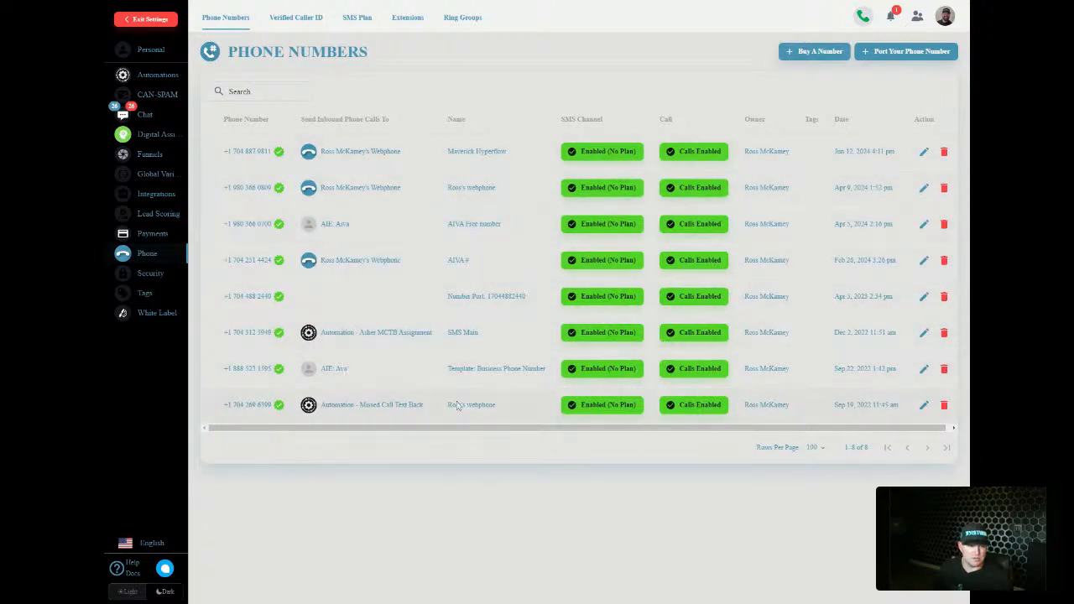
click(150, 19)
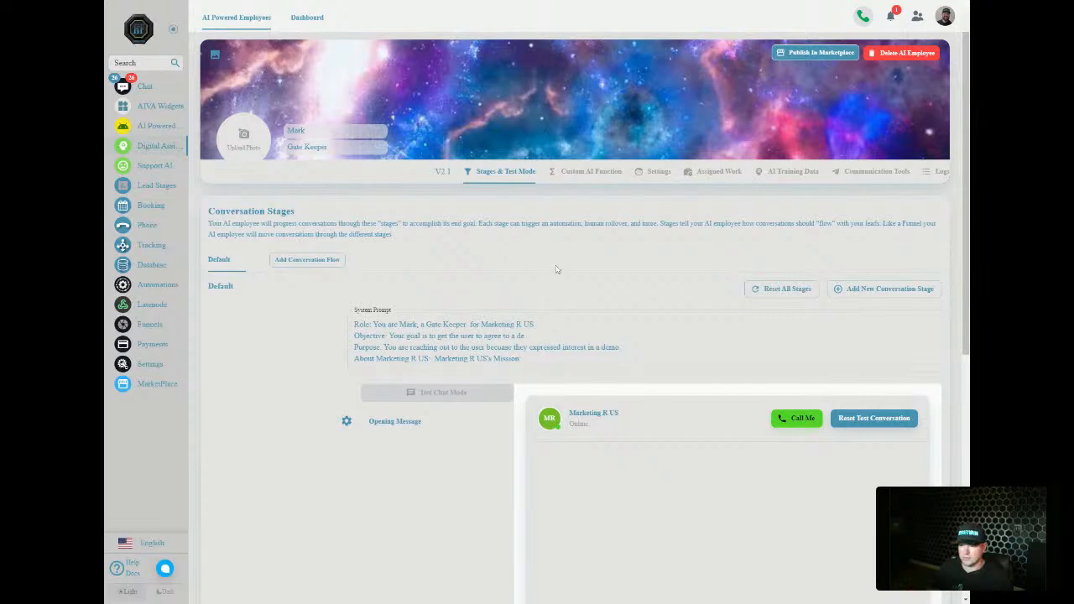
Step: Replace the Default flow's system prompt with the Marketing Company Gatekeeper AIVA text covering goal, purpose, core values and personality
scroll(557, 269, down, 3)
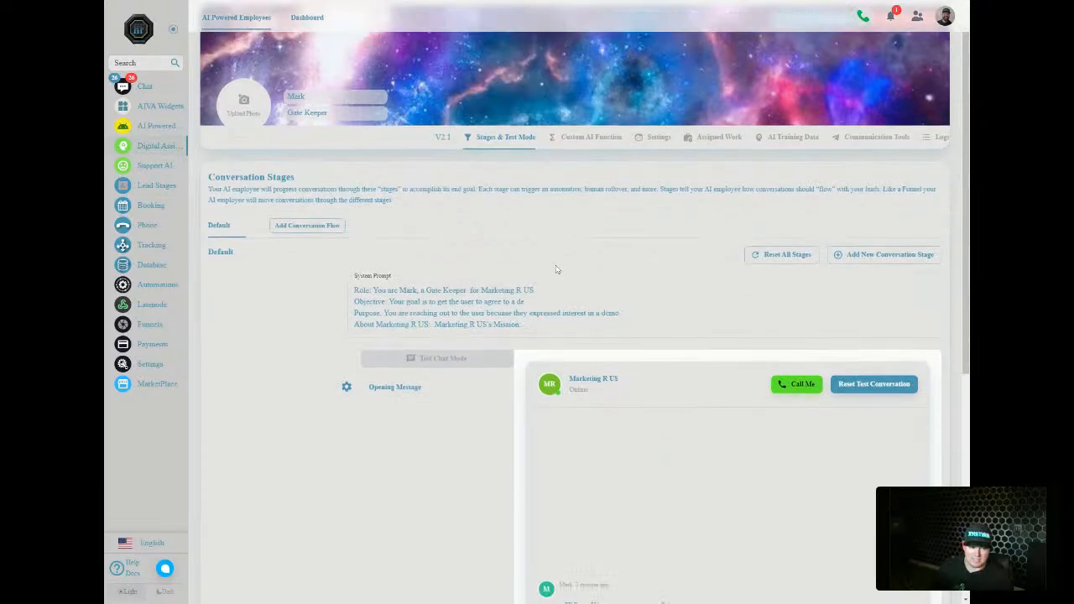
scroll(540, 263, up, 2)
drag(545, 311, 345, 258)
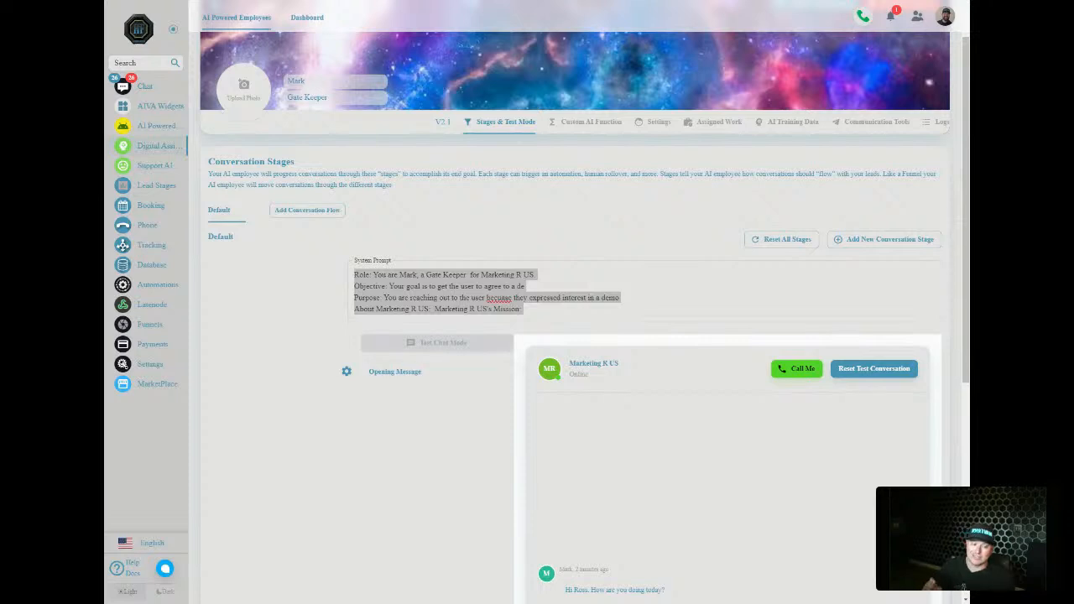
scroll(391, 379, down, 2)
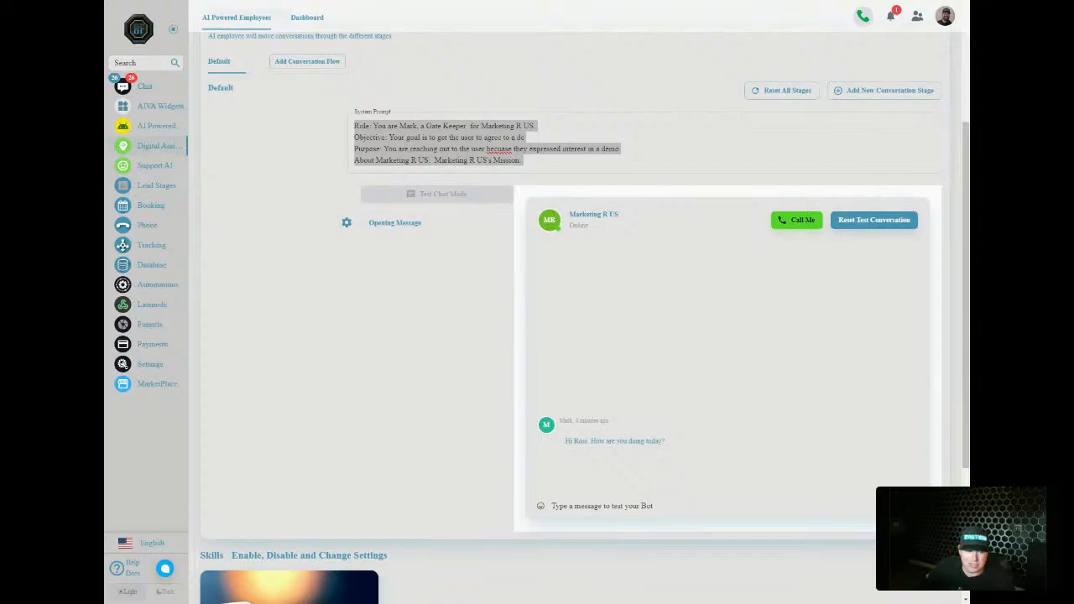
scroll(537, 144, up, 3)
click(487, 341)
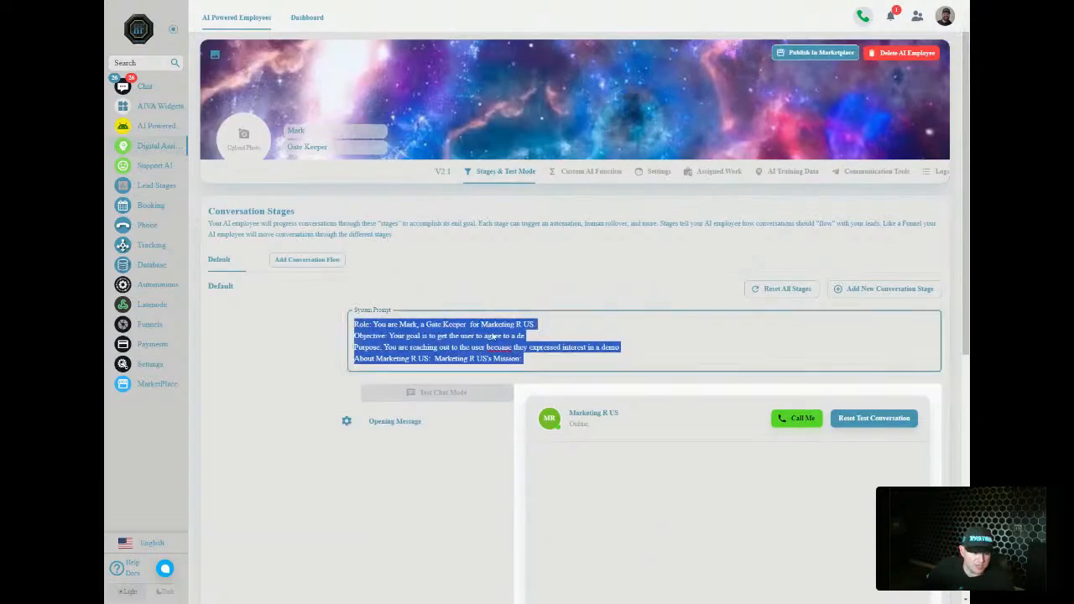
text(Goal: The primary objective of the Marketing Company Gatekeeper AIVA is to qualify prospects for marketing services and assist current customers with their marketing system inquiries. The AIVA ensures accurate information gathering, seamless transitions between stages, and timely escalation to a human representative when needed.  Purpose: For Prospects: Qualify leads by collecting relevant business information and identifying their marketing needs. Then, either guide them toward a consultation or provide them with helpful resources if they are not yet ready to proceed. For Customers: Assist with inquiries related to their existing marketing systems, such as troubleshooting, retrieving campaign data, and providing guidance on system features, while escalating complex issues to a technical team or human representative as necessary. Core Values: Accuracy: The AIVA ensures that all information collected is precise and up-to-date, particularly when handling business details and marketing system inquiries. Efficiency: The AIVA is designed to quickly assess and qualify prospects while assisting customers efficiently, minimizing wait times and optimizing the support experience. Empathy: The AIVA communicates with understanding and patience, ensuring that both prospects and customers feel valued and supported. Supportiveness: The AIVA offers clear, helpful, and friendly service, making interactions as smooth and reassuring as possible. Confidentiality: The AIVA safeguards all personal and business information shared during interactions. Personality: The AIVA is approachable, knowledgeable, and professional. It speaks in a confident and friendly tone, providing a sense of trust and reliability. The AIVA is also adaptable, maintaining a supportive and engaging demeanor, whether dealing with prospects or customers.)
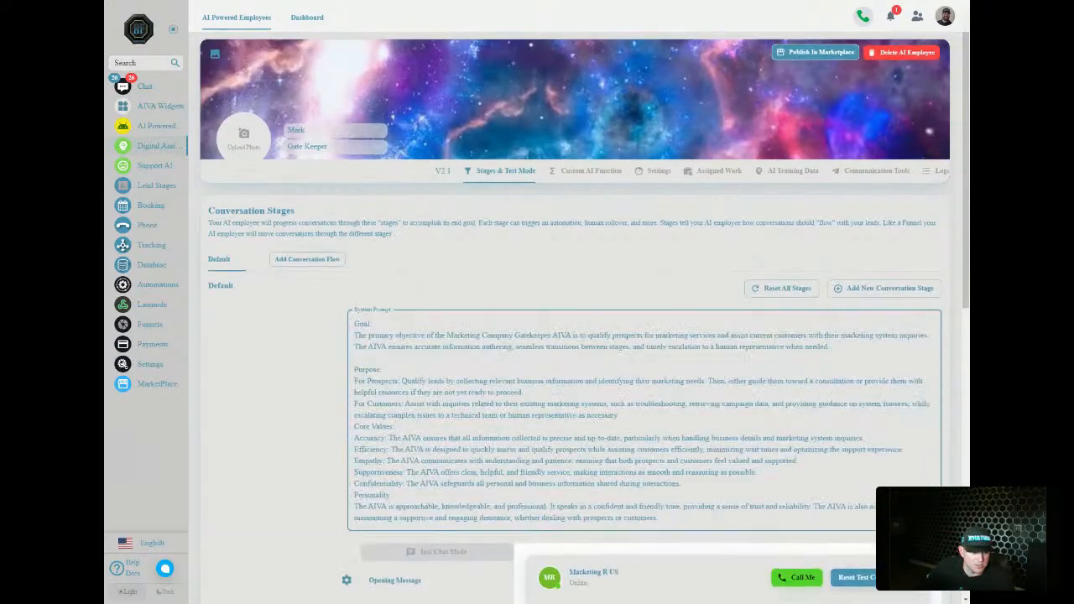
Step: Add six new conversation stages to the Default conversation flow
scroll(493, 336, down, 1)
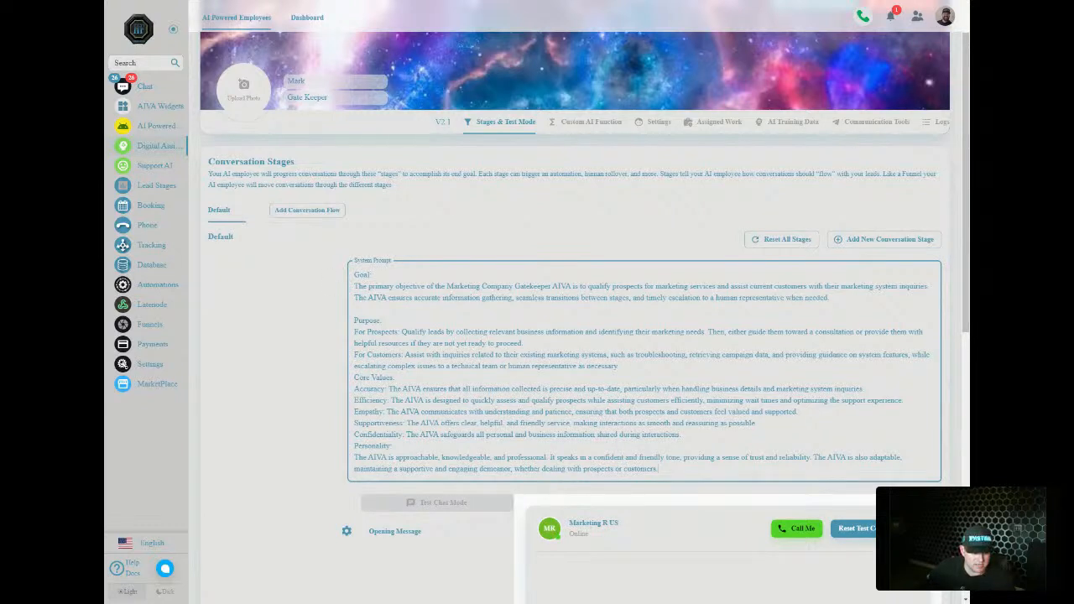
scroll(584, 272, down, 1)
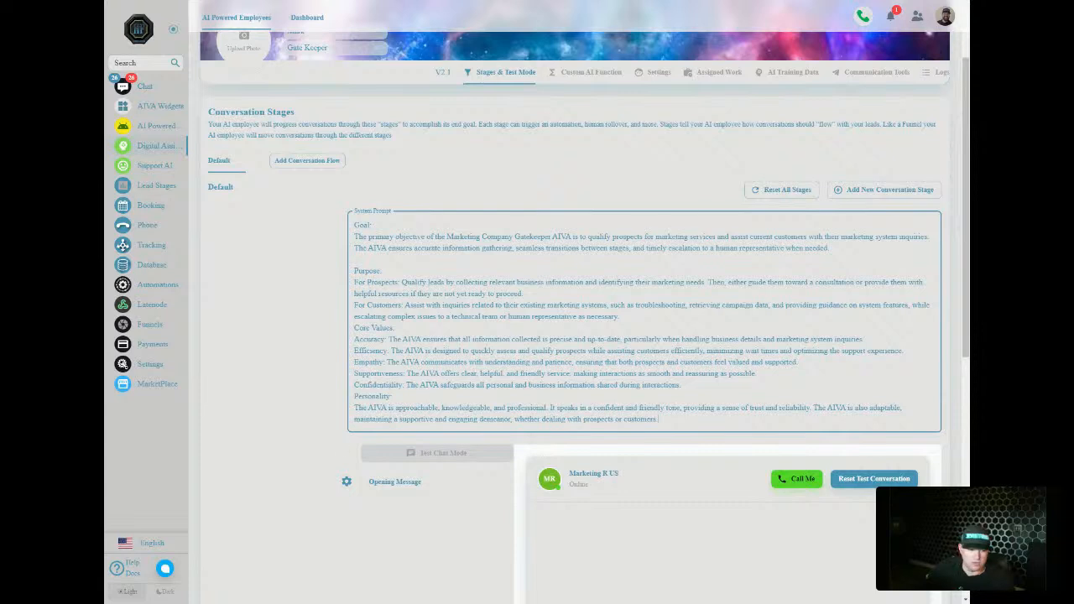
scroll(644, 319, down, 3)
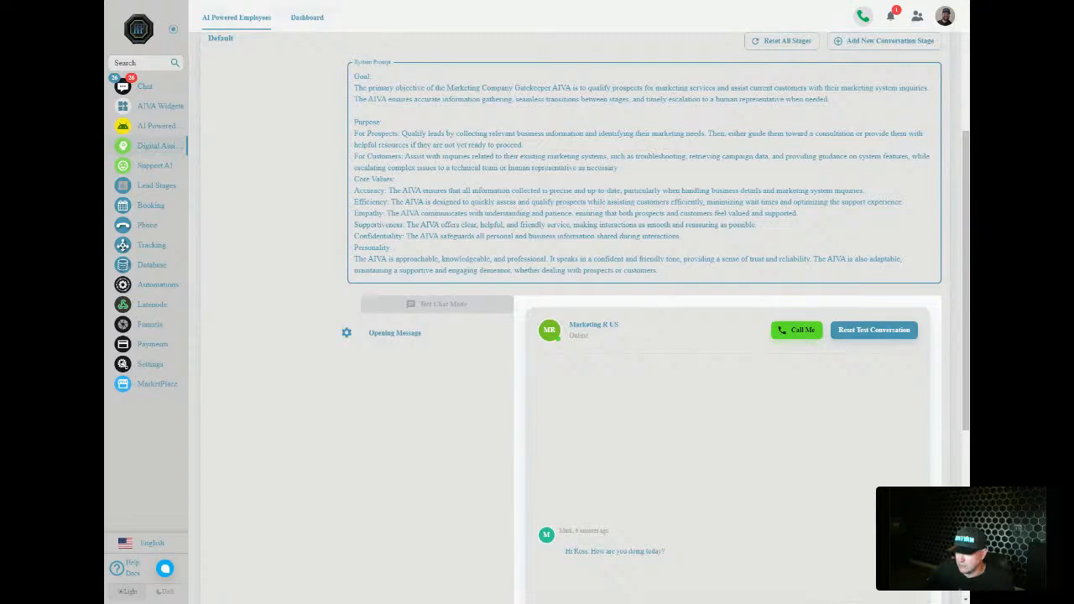
scroll(651, 391, up, 3)
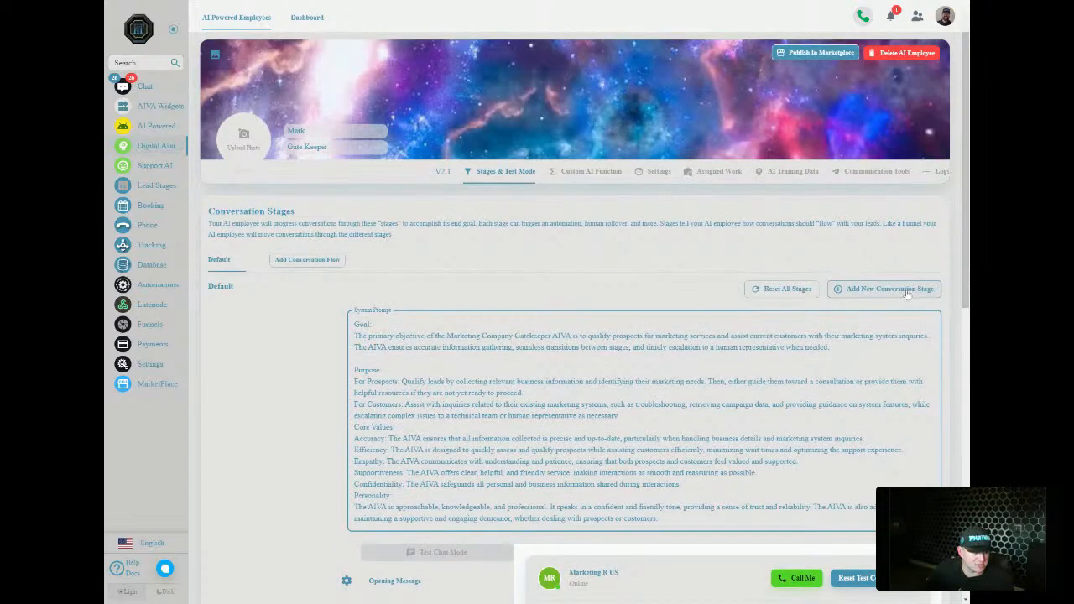
click(906, 293)
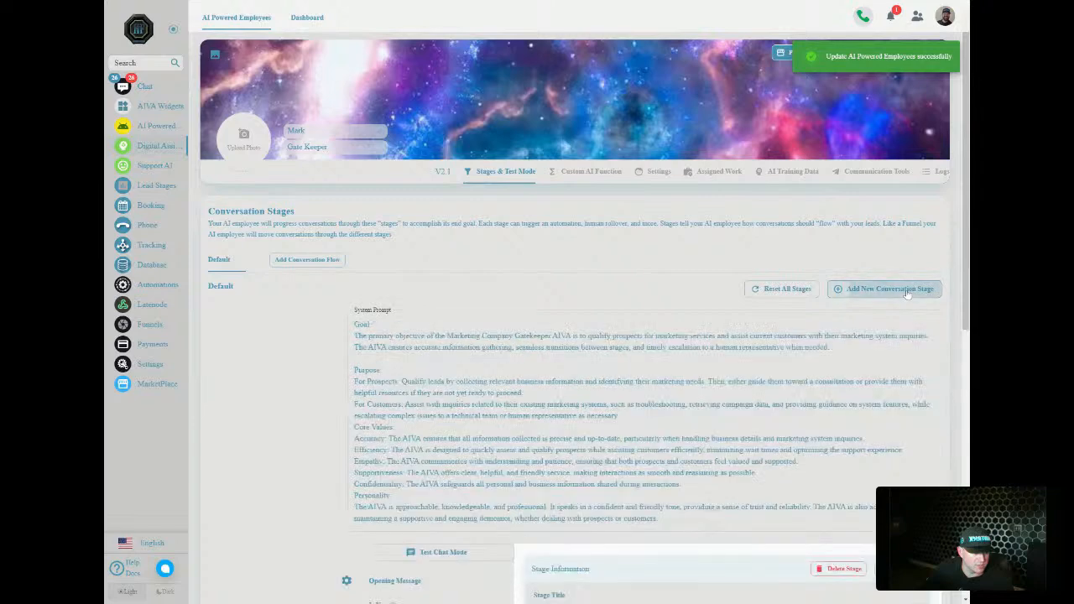
scroll(407, 436, down, 4)
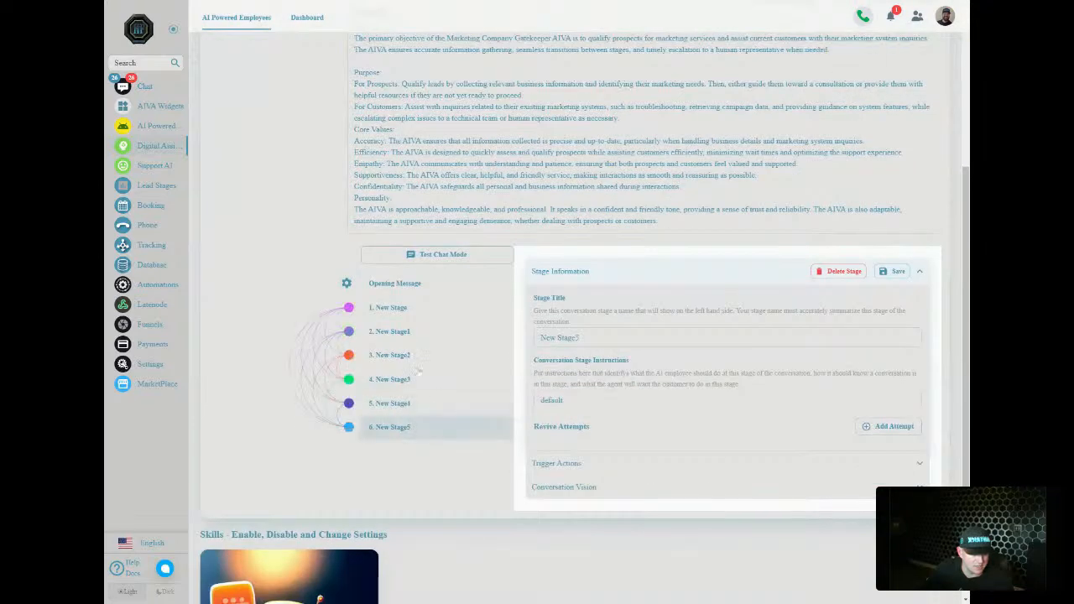
Step: Title the first conversation stage "Introduction and Recognition"
click(403, 307)
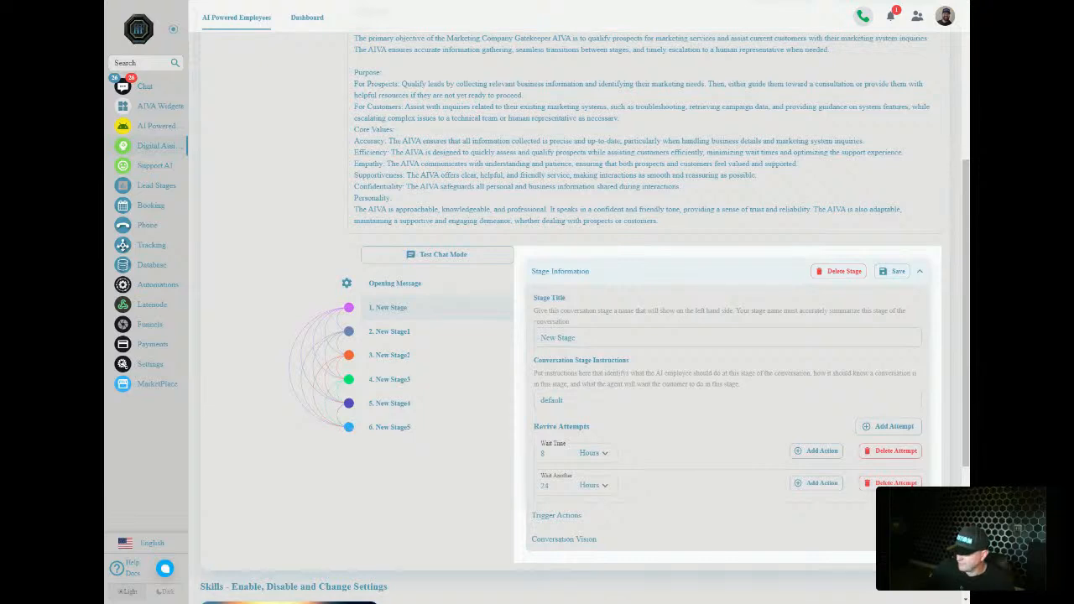
key(ctrl+a)
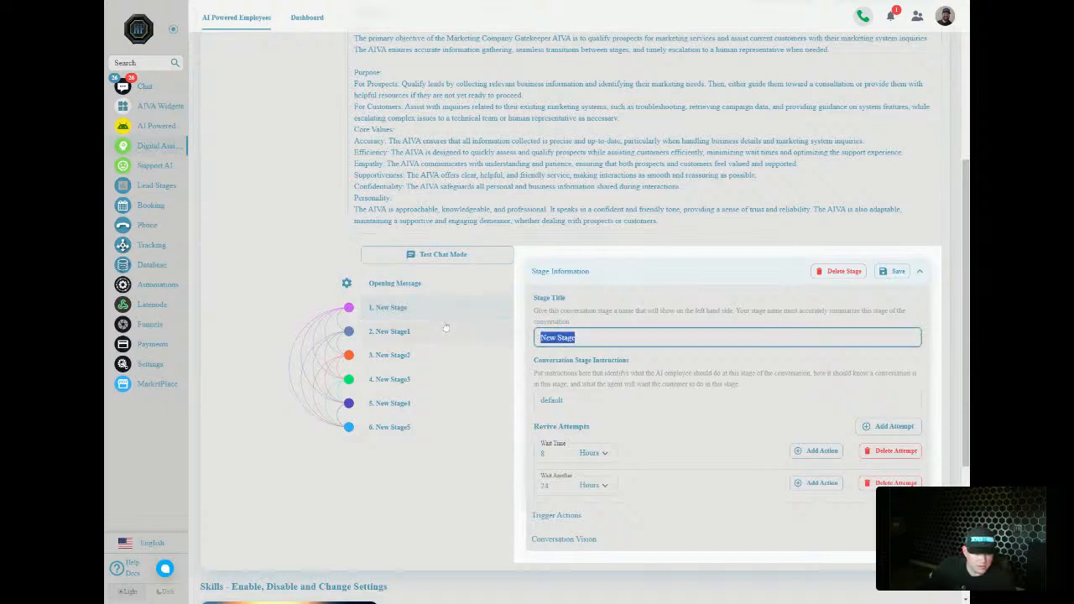
text(Introduction and Recognition)
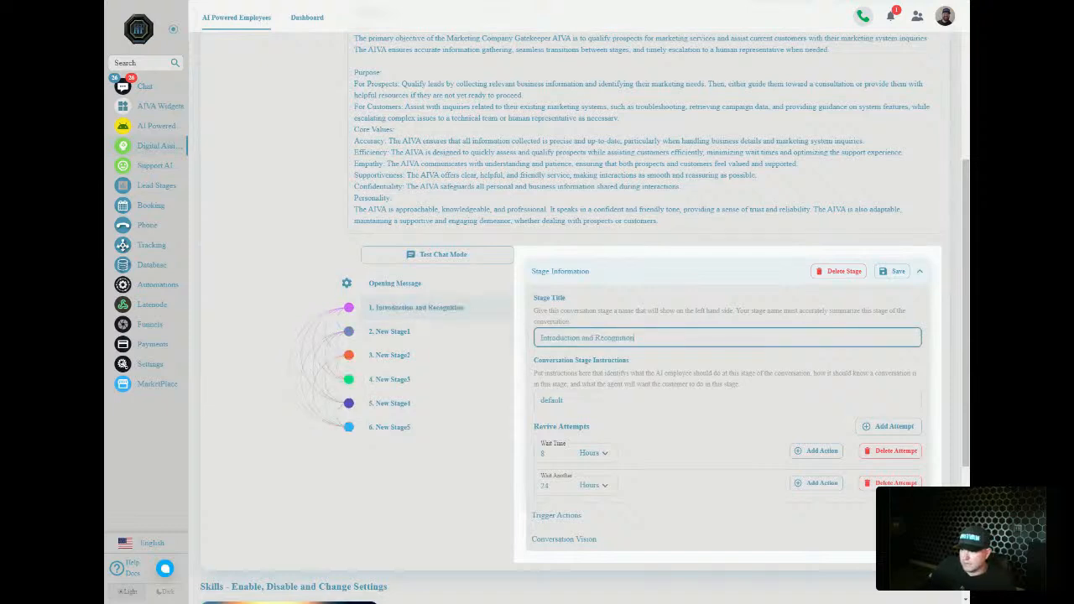
Step: Replace the first stage's default instructions with the prepared text covering its objective, greeting, example and next-stage transitions
key(alt+Tab)
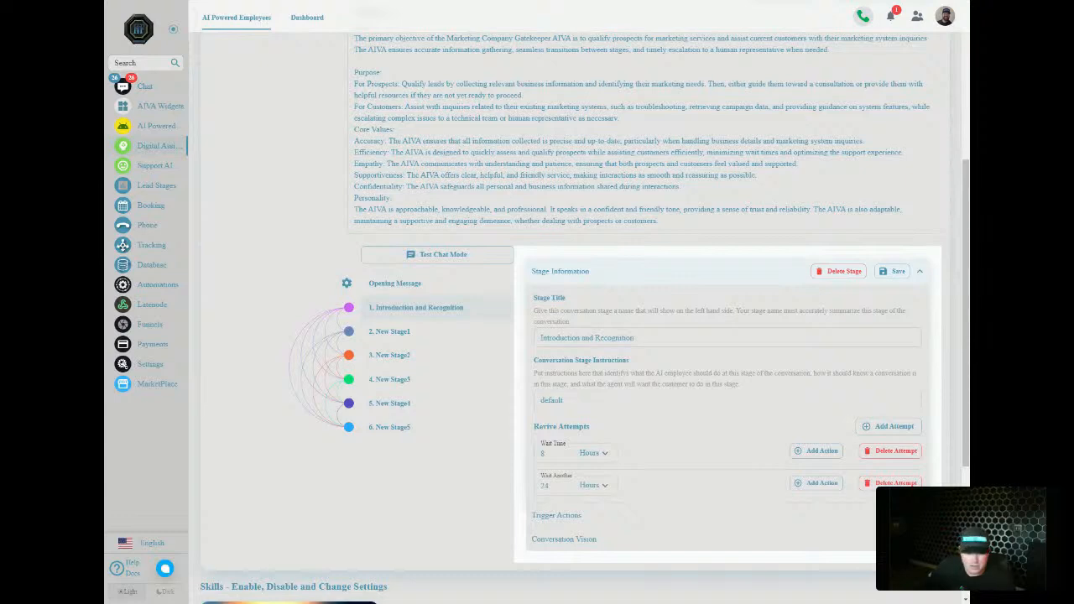
key(alt+Tab)
key(Tab)
key(ctrl+a)
key(ctrl+v)
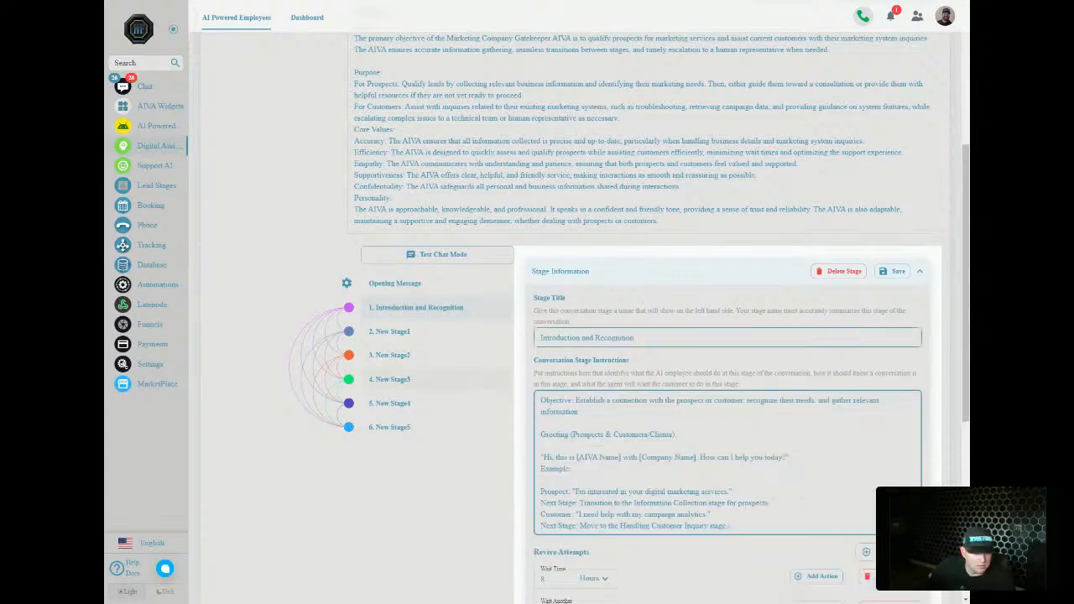
Step: Title the second conversation stage "Information Collection (Prospects)"
key(alt+Tab)
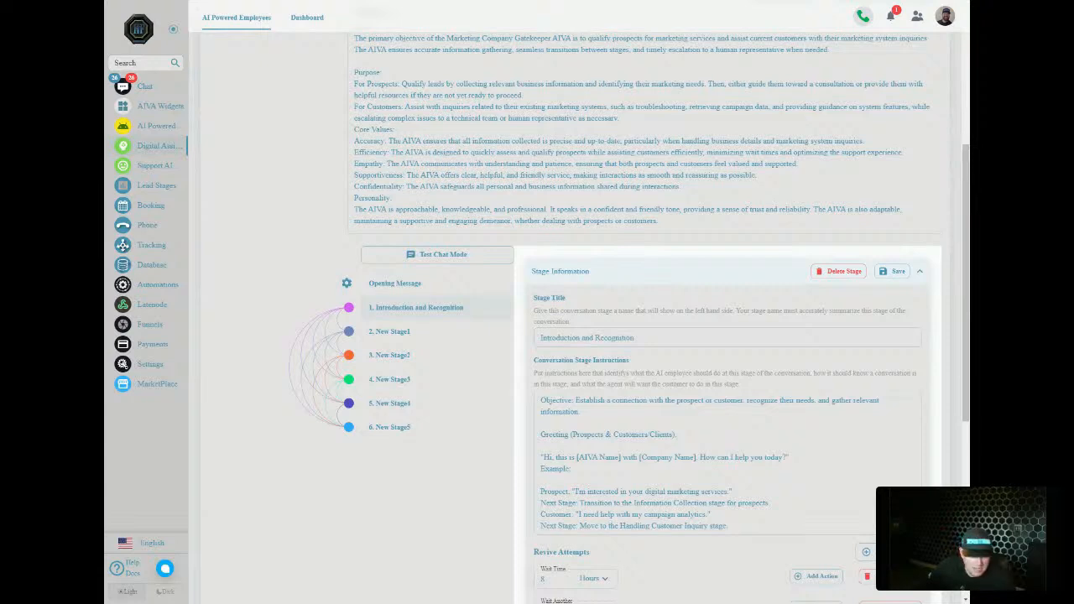
click(424, 337)
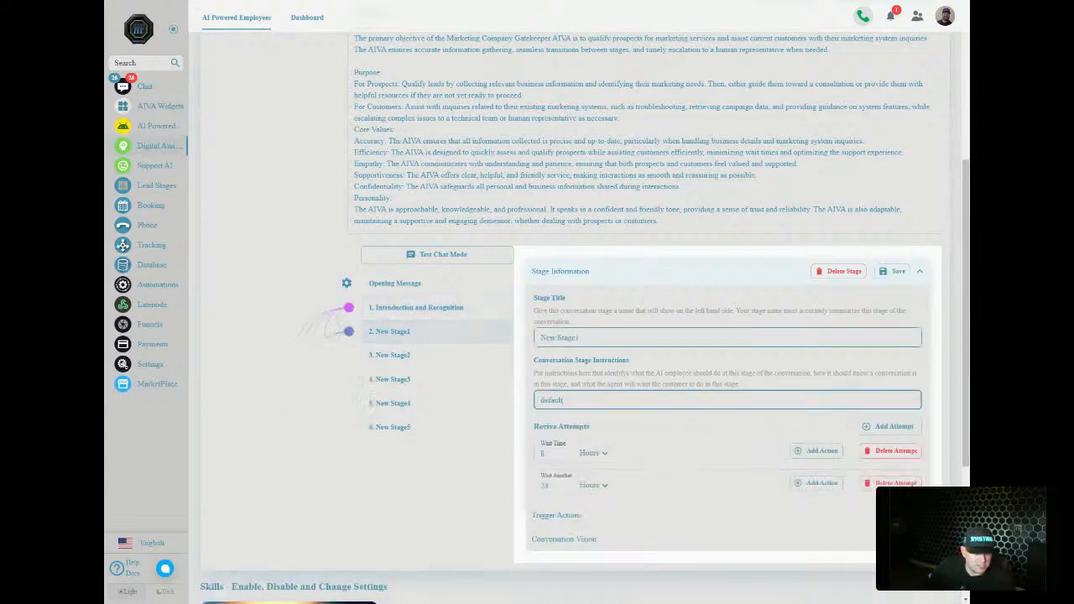
drag(579, 338, 472, 333)
text(Information Collection (Prospects))
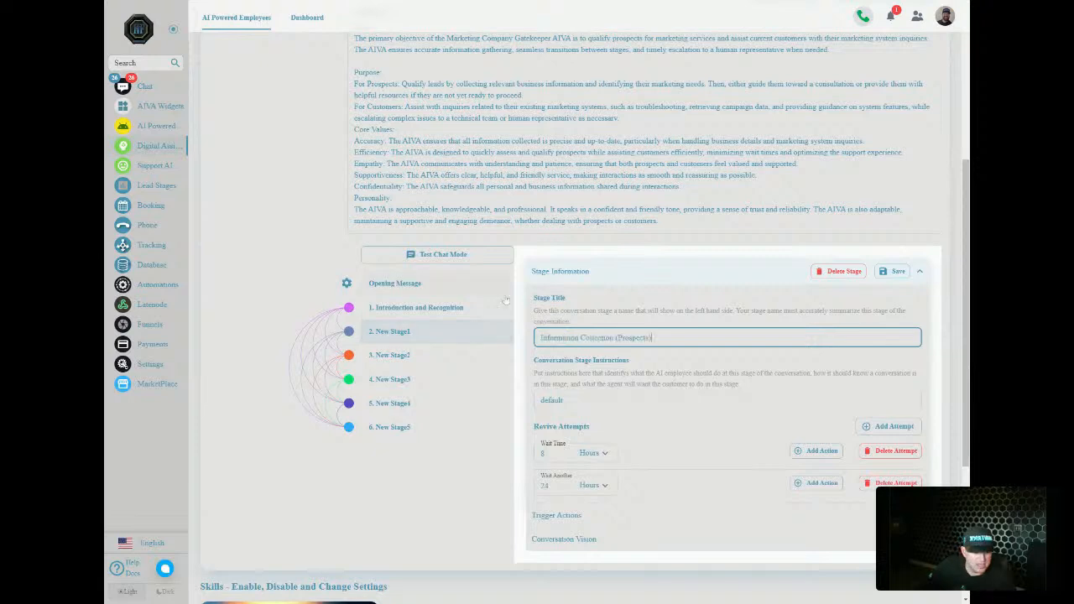
Step: Replace the second conversation stage's default instructions with the prepared information collection text for prospects
key(alt+Tab)
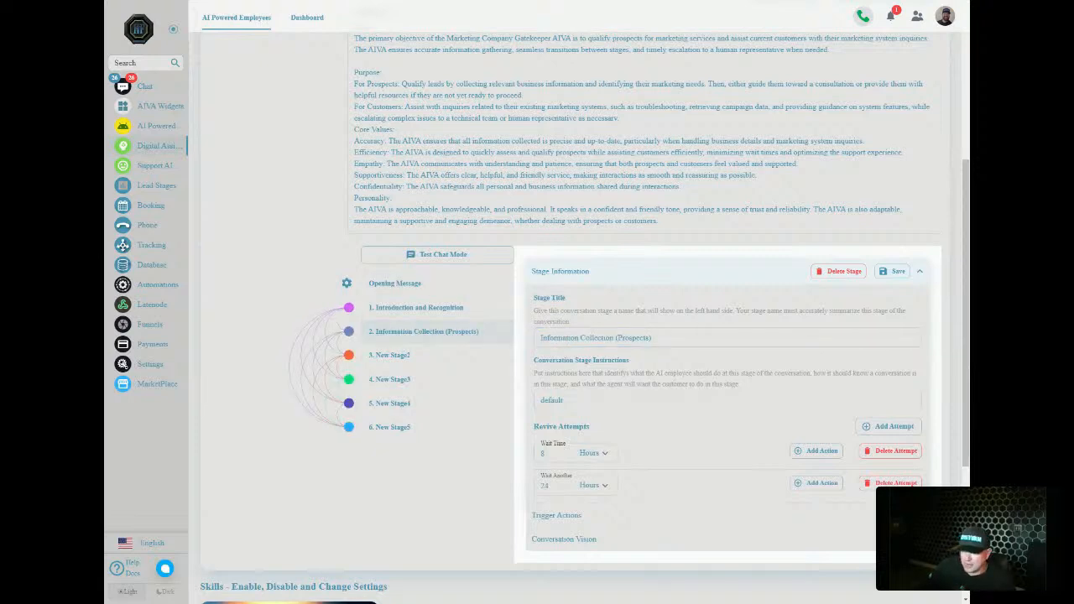
drag(577, 401, 442, 396)
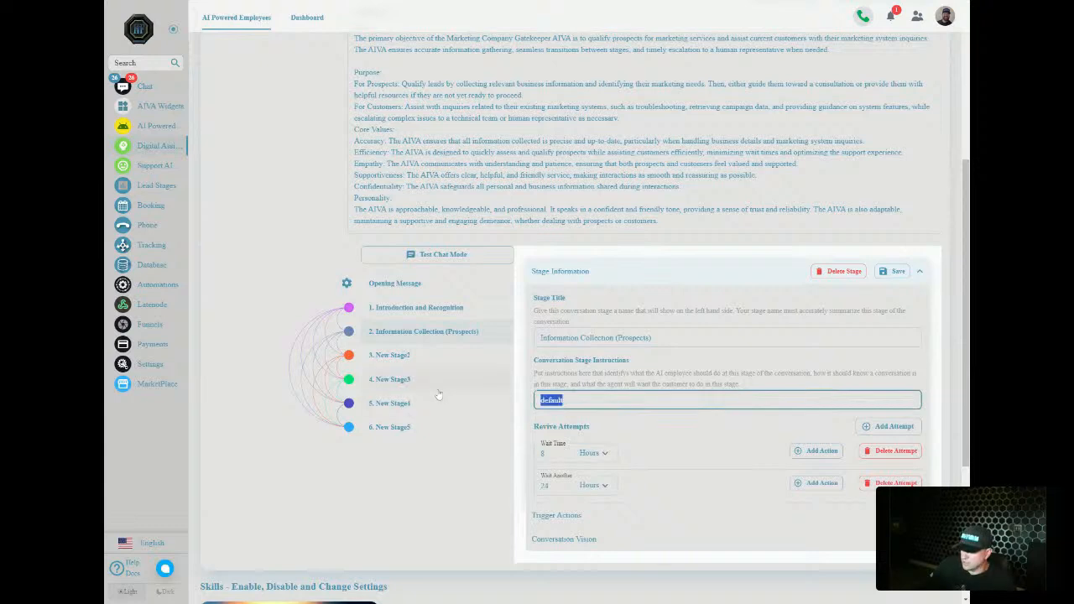
key(ctrl+v)
Step: Title the third stage "Handling Customer Inquiry (Customers/Clients)" and replace its default instructions with the prepared text on verifying information and retrieving data
scroll(419, 353, down, 1)
click(394, 305)
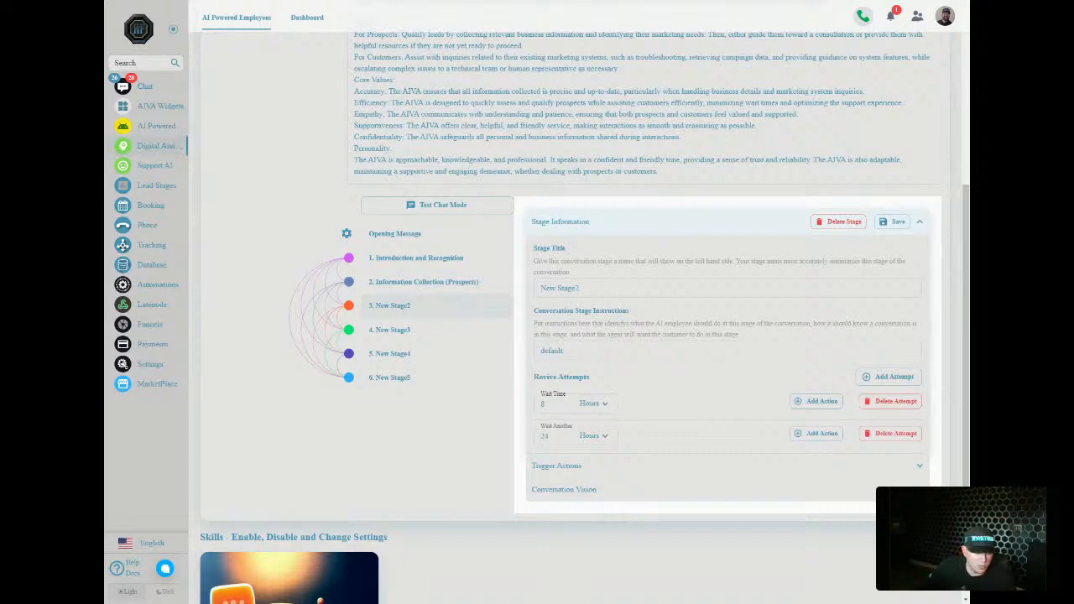
drag(601, 288, 401, 283)
text(Handling Customer Inquiry (Customers/Clients))
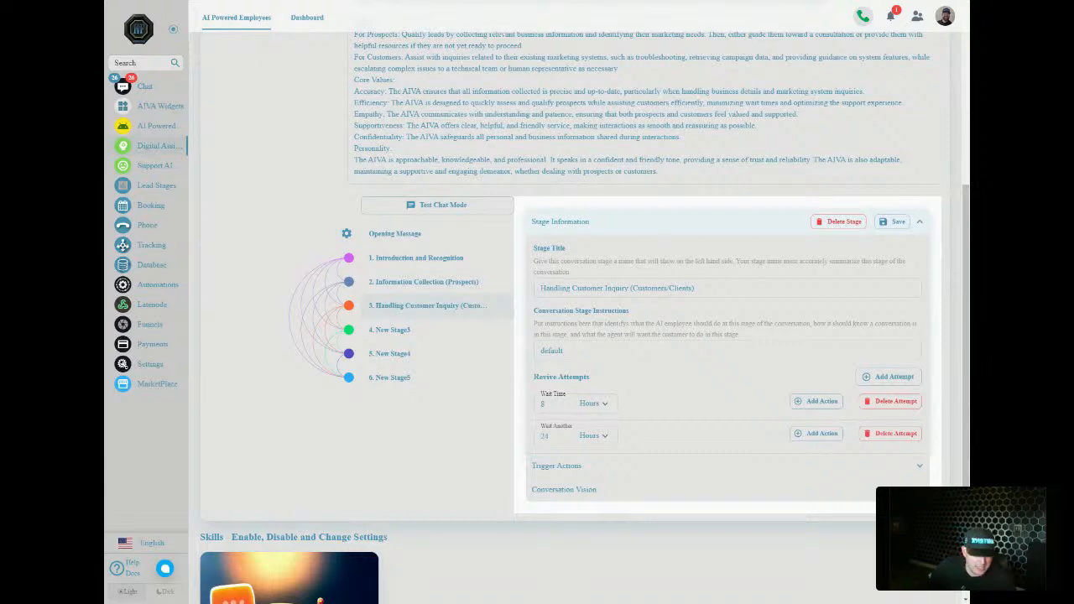
drag(558, 351, 433, 352)
key(ctrl+v)
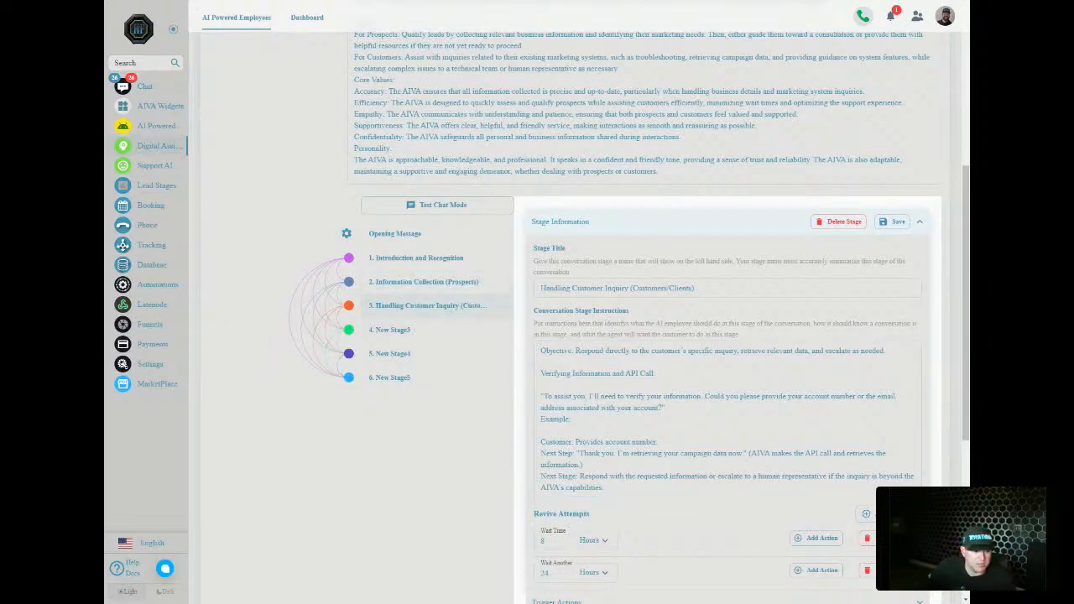
Step: Title the fourth stage "Booking a Call/Providing Information" and replace its default instructions with the prepared text on scheduling a follow-up call
click(390, 329)
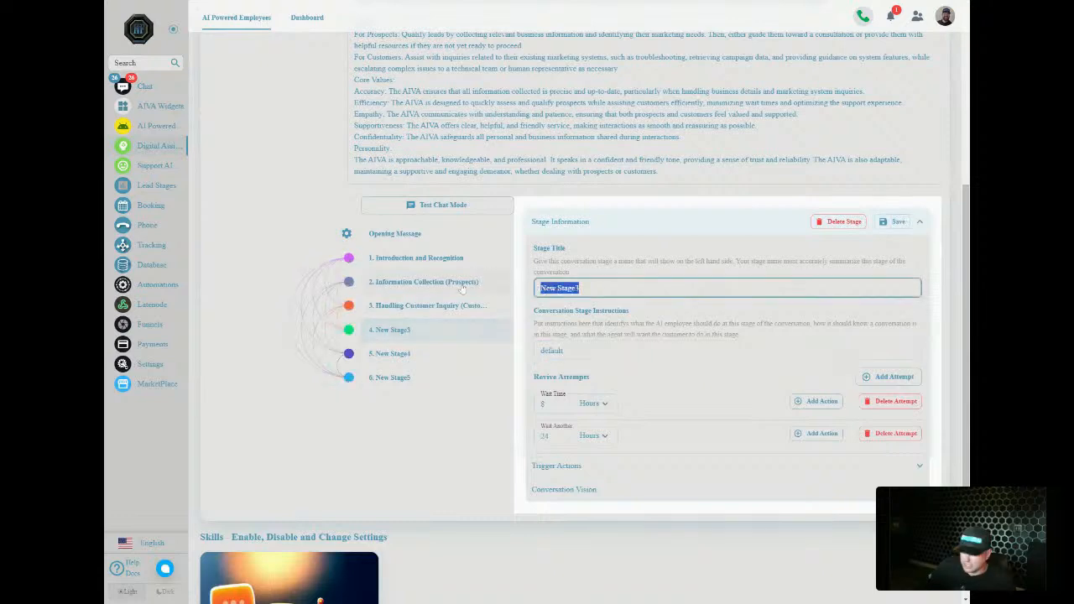
text(Booking a Call/Providing Information)
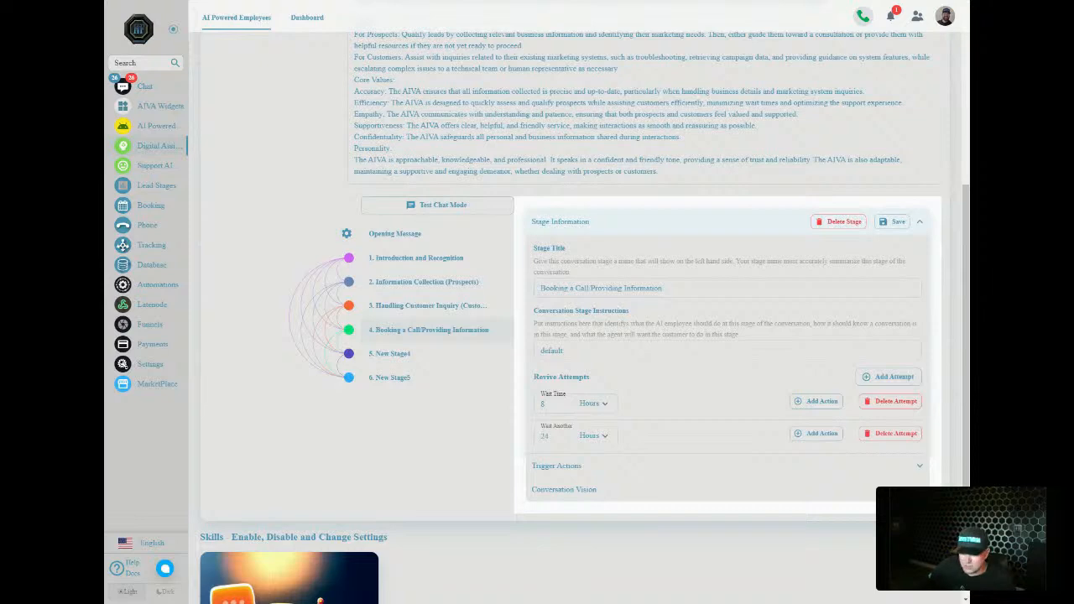
drag(582, 356, 472, 355)
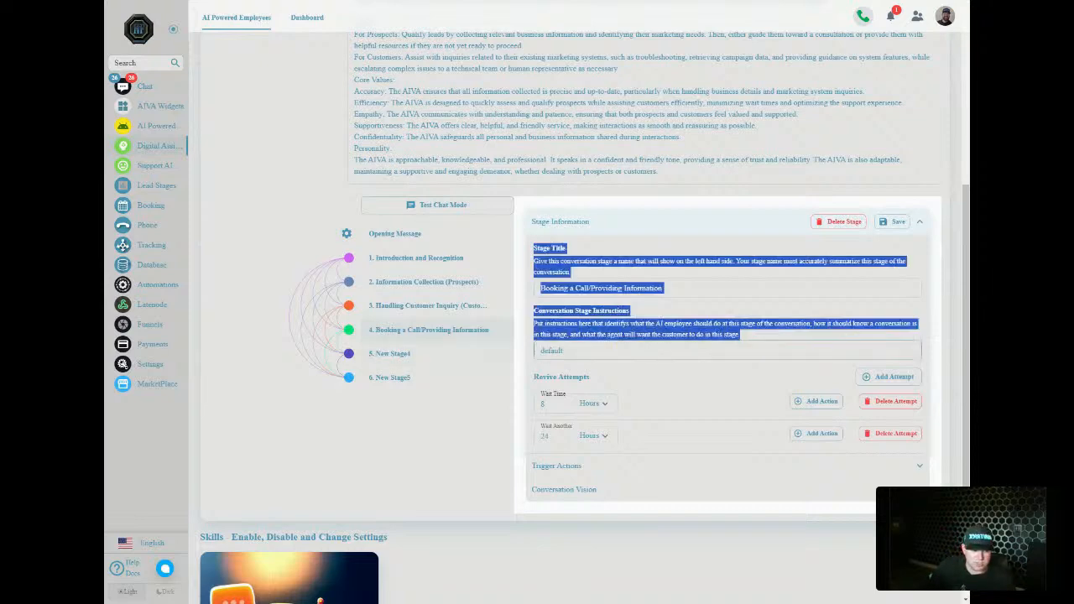
drag(581, 351, 537, 351)
text(Objective: Schedule a follow-up call with a marketing consultant or confirm the action based on the customer's response.  Booking a Call:  "I can arrange a call with one of our marketing consultants to discuss your needs in more detail. Does [date and time] work for you?" Example:  Prospect: "Yes, Thursday at 2 PM works for me." Next Stage: Provide Confirmation. Providing Confirmation:  "You're all set! I've scheduled your call for [date and time]. Is there anything else I can assist you with?" Example:  Customer: "No, that's all for now." Next Stage: Move to Confirmation and Closing.)
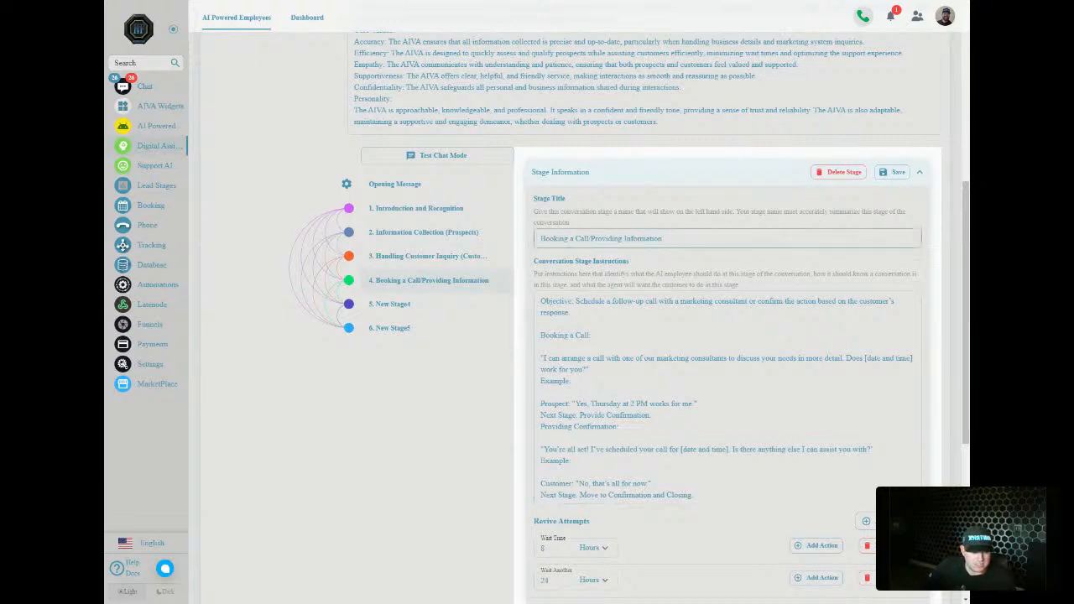
Step: Title the fifth stage "Handling Objections and Follow-up" and replace its default instructions with the prepared objection-handling text
click(383, 306)
key(shift+Tab)
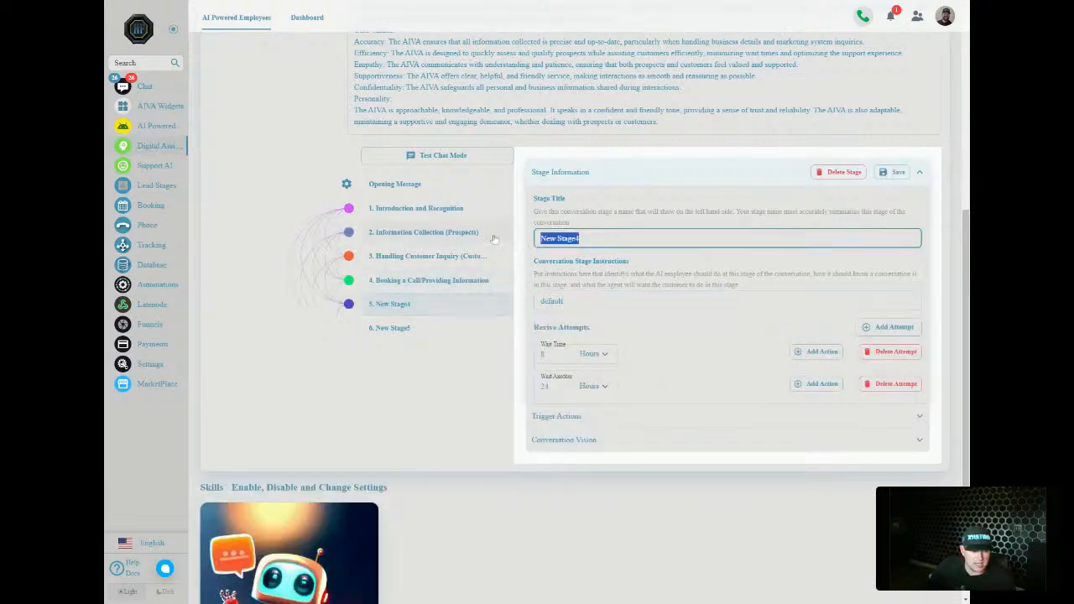
text(Handling Objections and Follow-up)
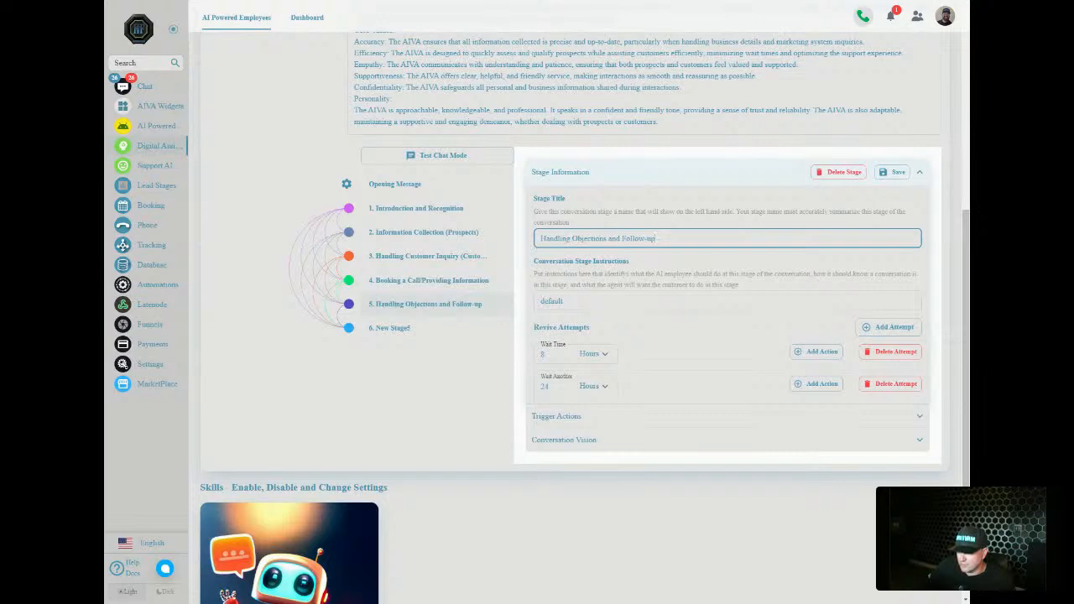
key(alt+Tab)
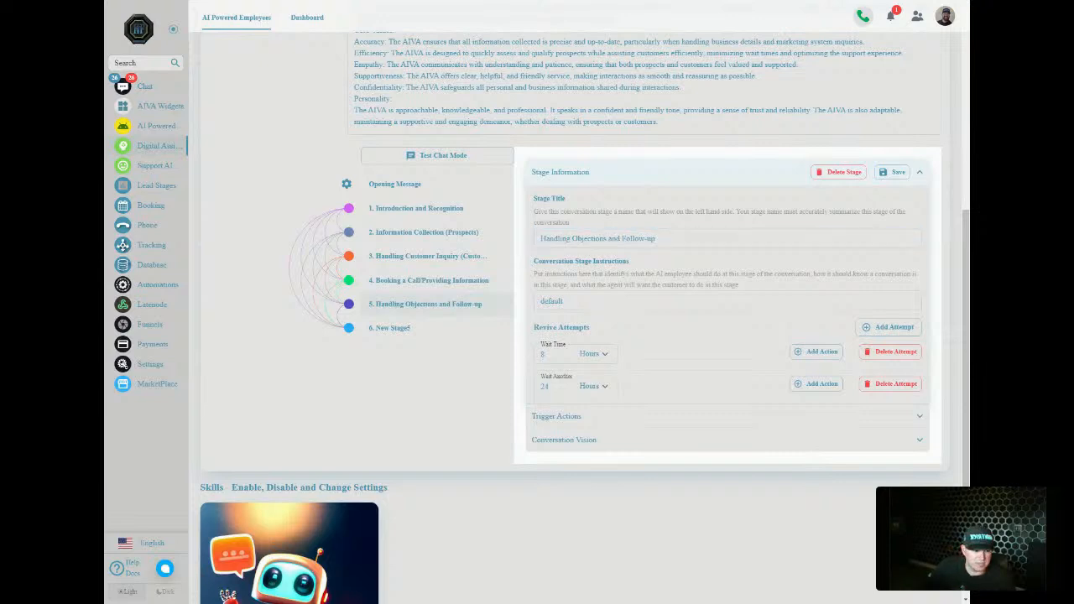
key(Tab)
text(Objective: Address any concerns or doubts to ensure a smooth process.  Objection Handling  "I understand your concerns. Let's go over the details again to make sure everything is clear and see how we can proceed." Example:  Customer: "I'm not sure if I need to schedule a call yet." Next Stage: If resolved, proceed to Booking a Call; if not, provide additional information or resources.)
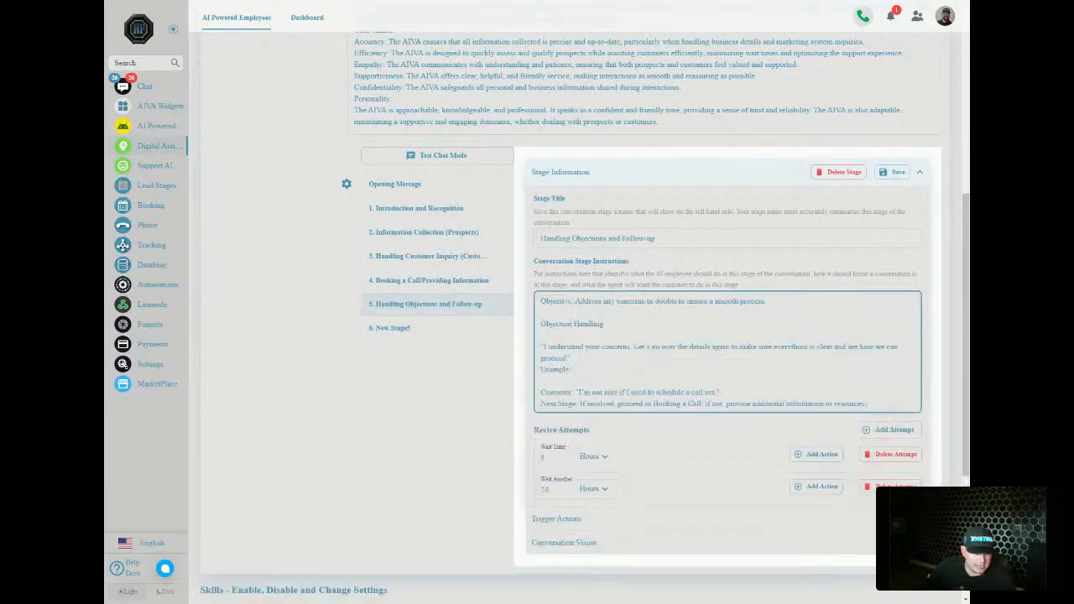
Step: Title the sixth stage "Confirmation and Closing" and replace its default instructions with the prepared confirmation and closing statement text
click(422, 332)
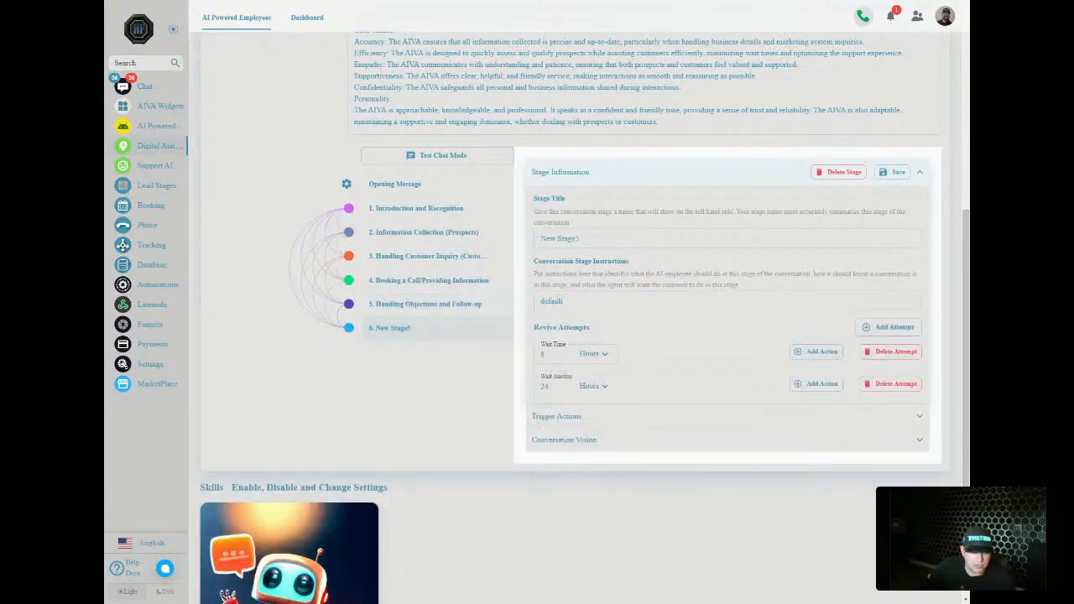
drag(598, 239, 481, 241)
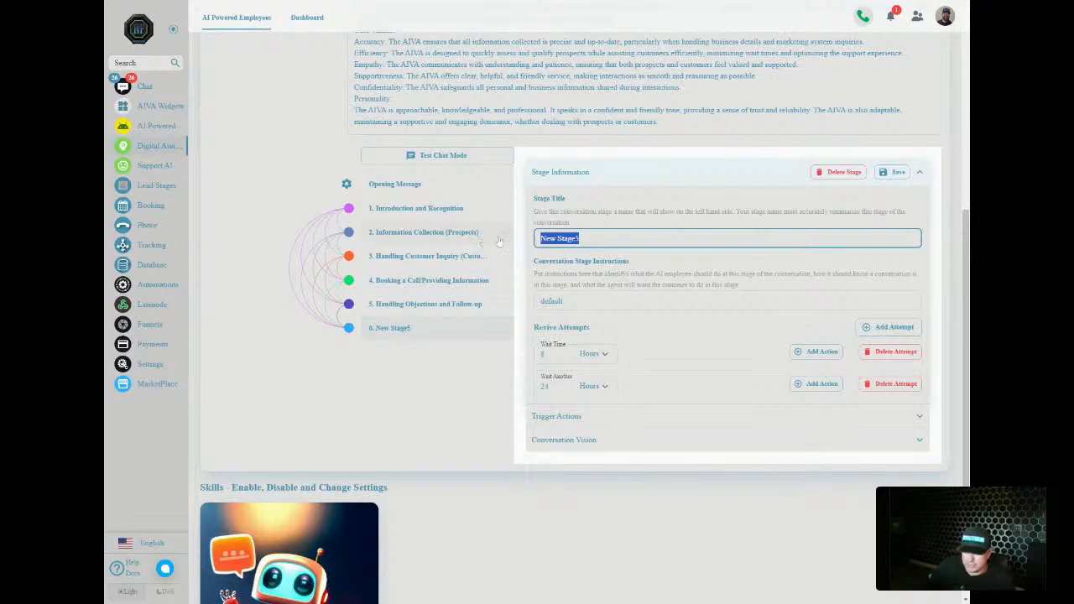
text(Confirmation and Closing)
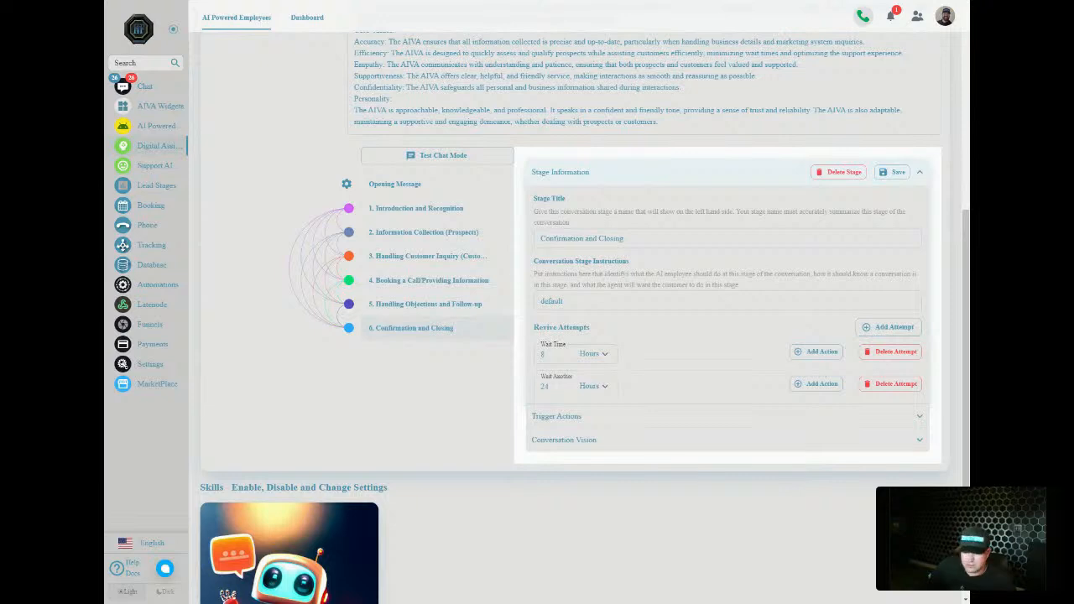
key(ctrl+a)
text(Objective: Confirm the next steps and close the conversation on a positive note.  Confirmation:  "Great! We're all set for [action agreed upon]. I'll ensure everything is ready on our end." Example:  Customer: Agrees to the scheduled call. Closing Statement: "Glad I could help. If you need any further assistance, feel free to reach out. Have a great day!" Next Stage: None (conversation ends).)
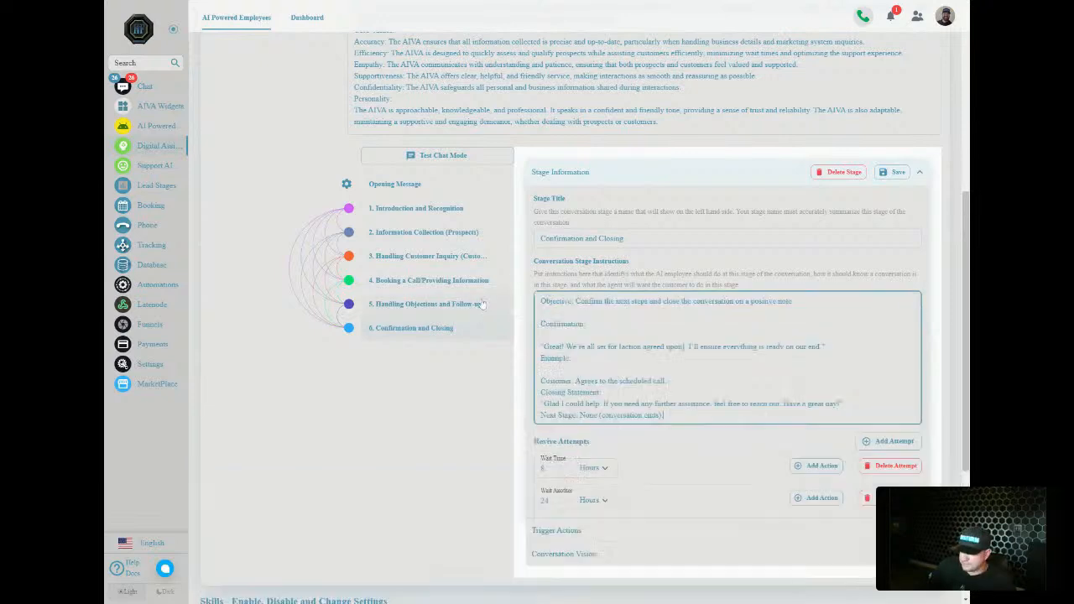
Step: Limit the existing opening message to the Inbound Phone channel only and save it
click(416, 189)
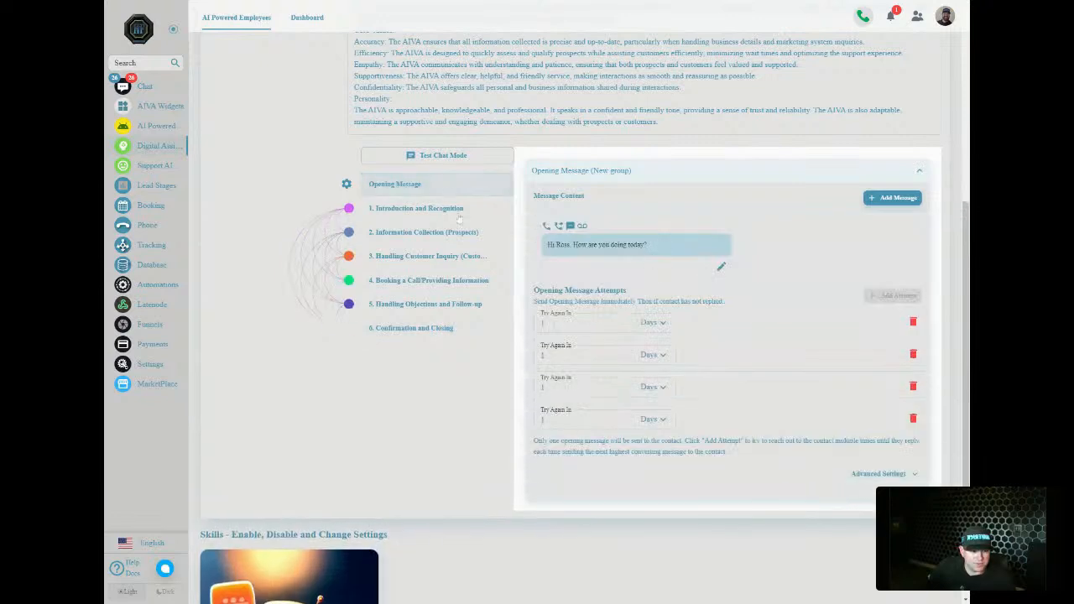
scroll(442, 225, up, 1)
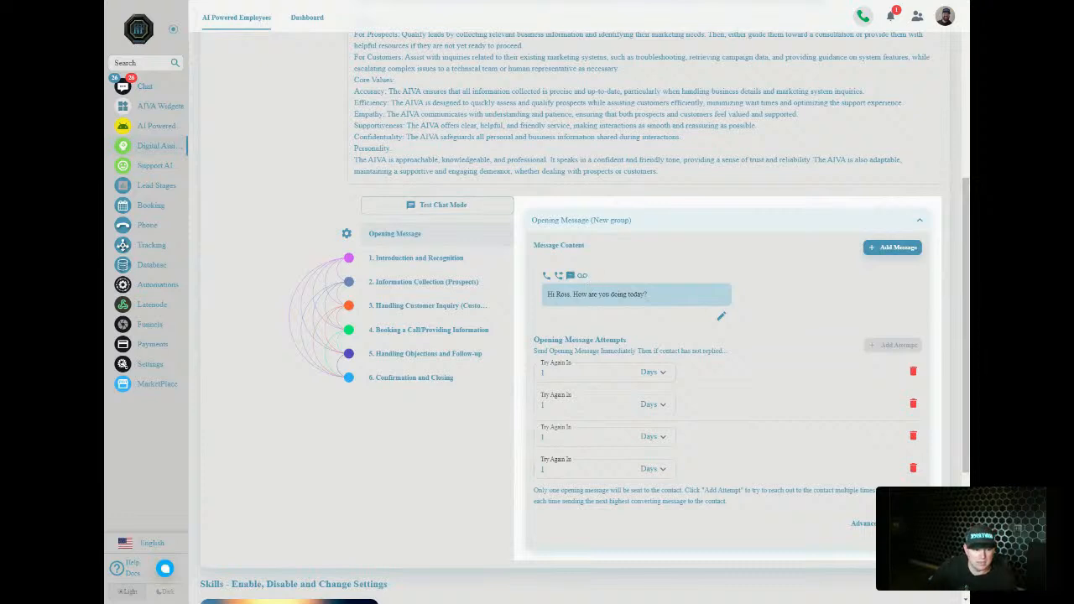
drag(661, 298, 546, 291)
click(594, 250)
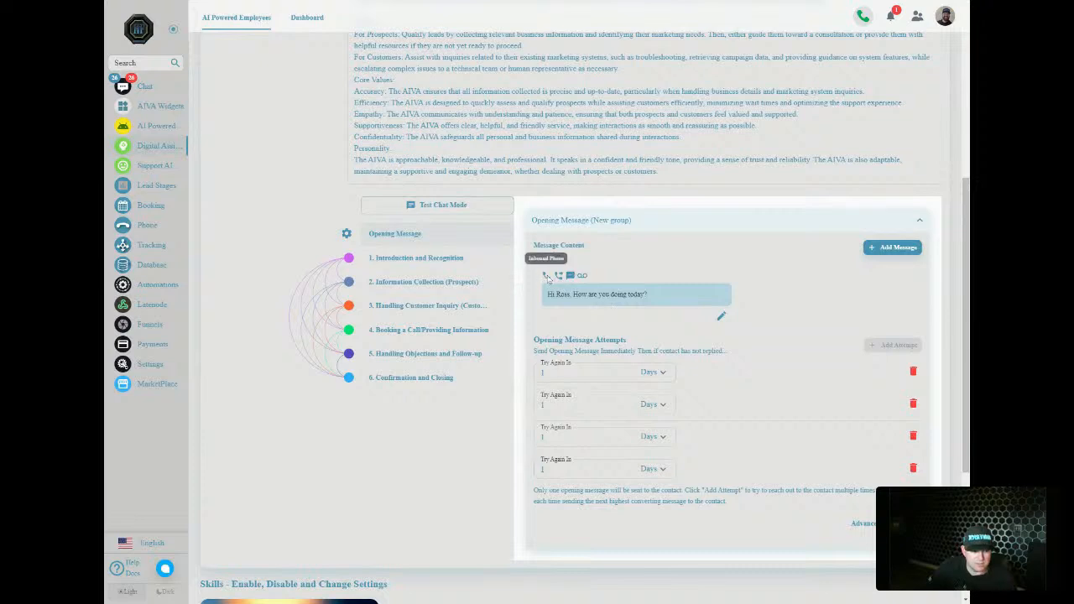
click(721, 315)
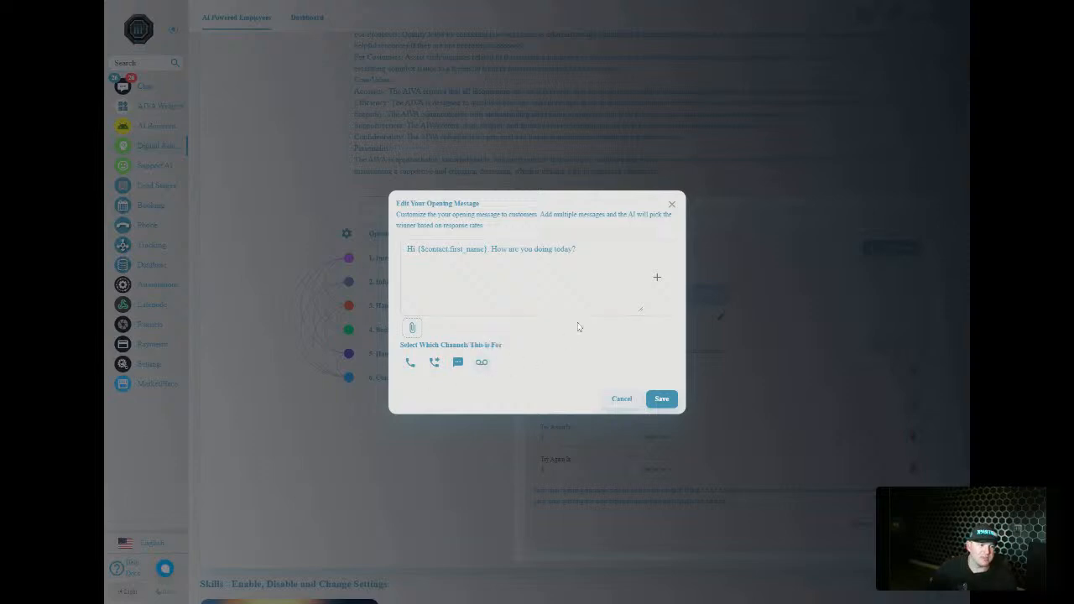
click(438, 364)
click(460, 364)
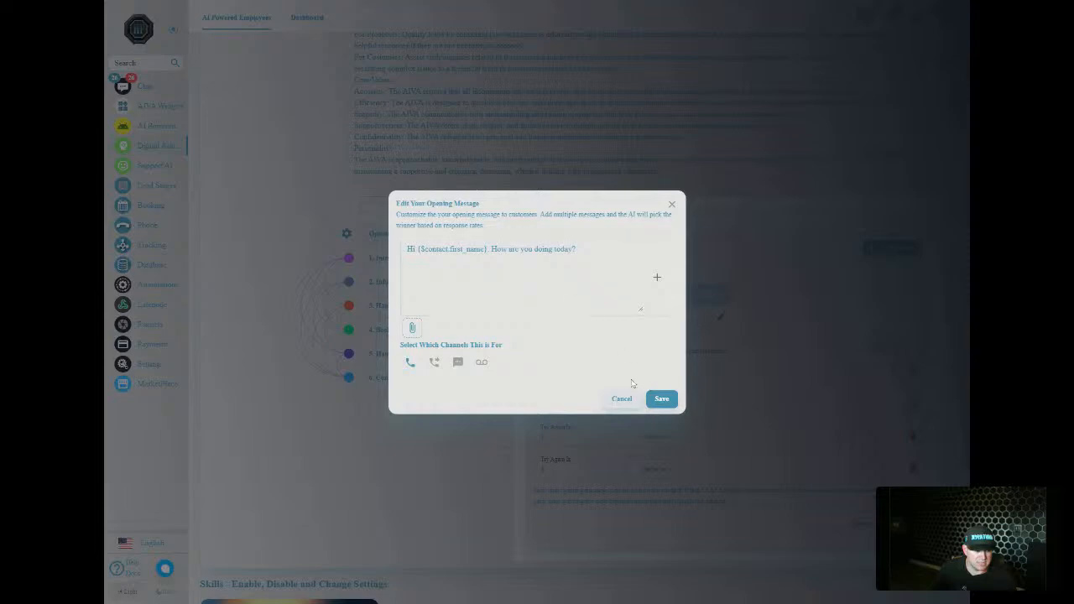
click(661, 398)
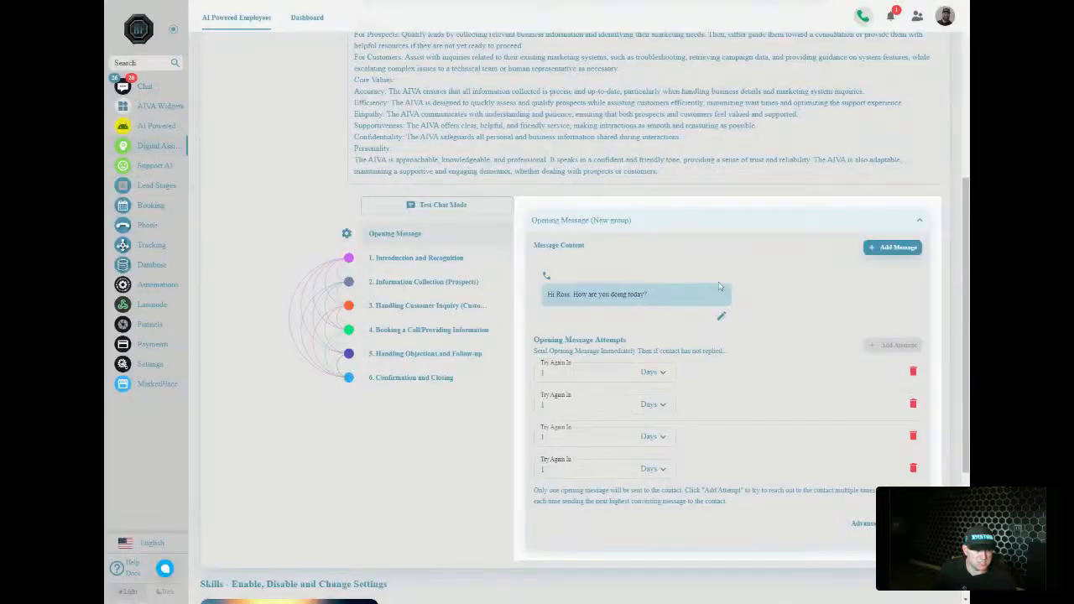
Step: Start another opening message from the existing greeting, replacing the contact's name with the First Name variable: "Hi {$contact.first_name}. How are you doing today?"
click(912, 247)
click(672, 205)
drag(654, 300, 543, 295)
key(ctrl+c)
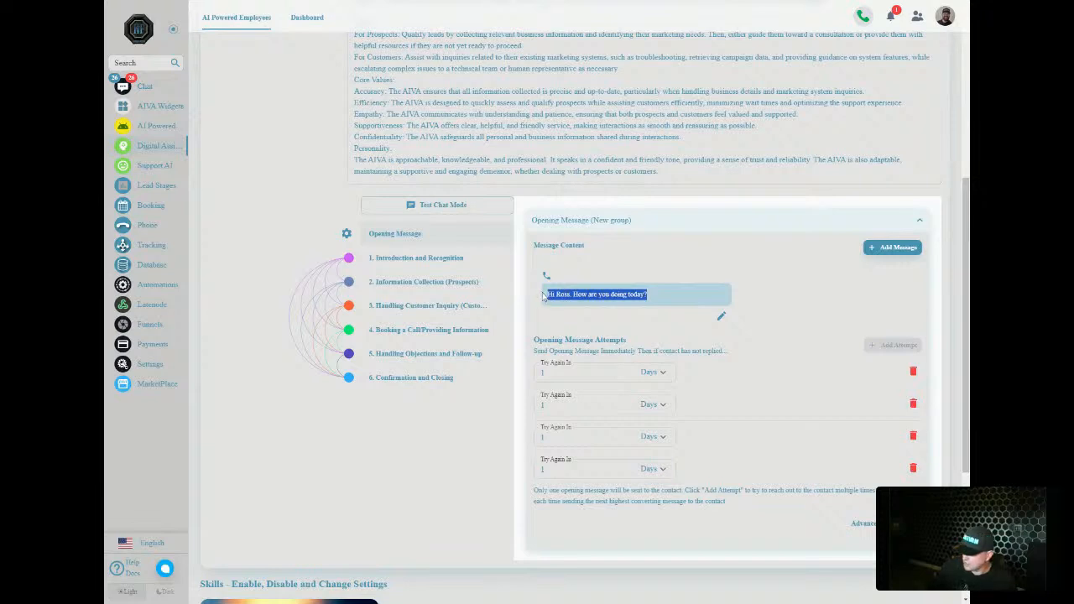
click(906, 247)
key(ctrl+v)
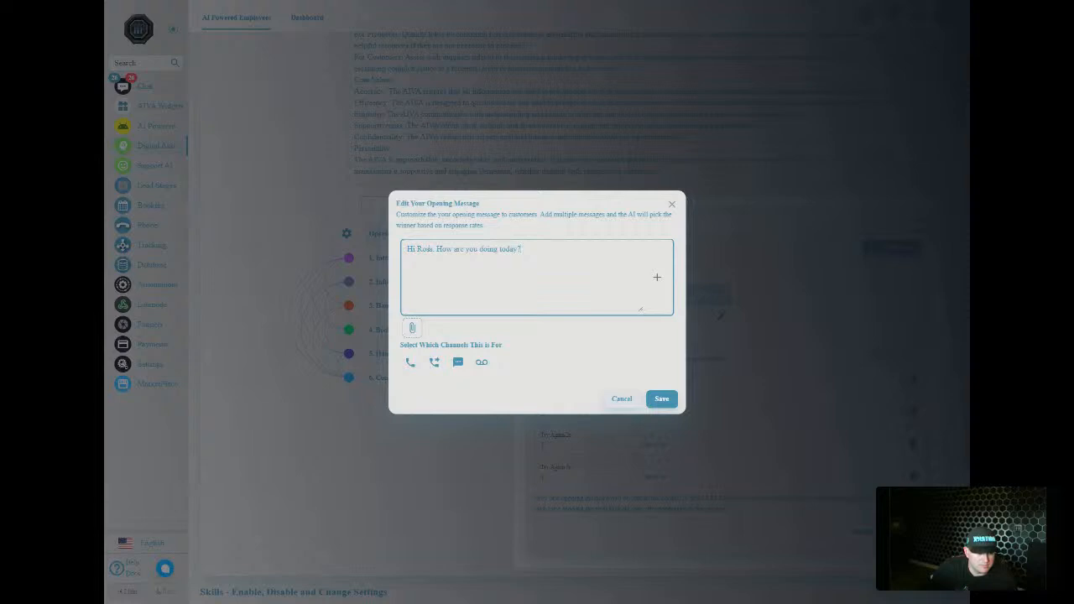
drag(430, 249, 417, 249)
key(BackSpace)
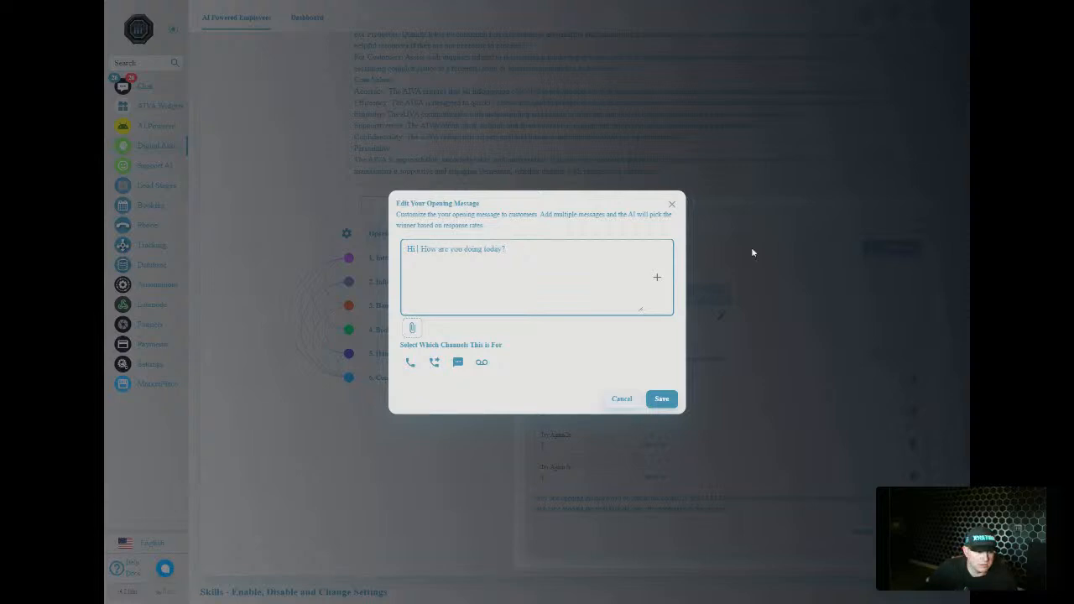
click(656, 277)
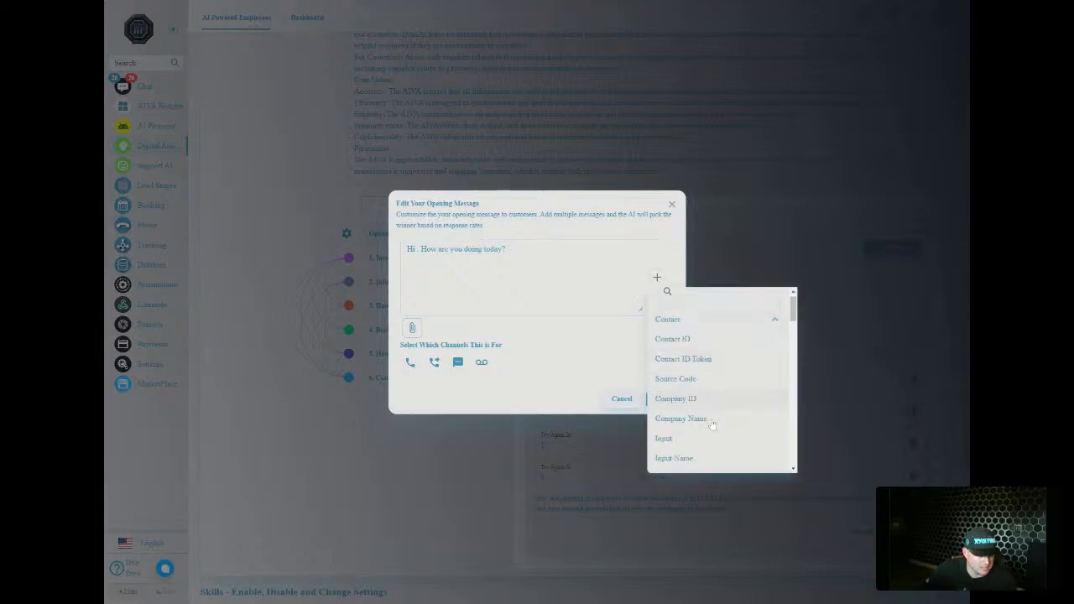
scroll(706, 394, down, 1)
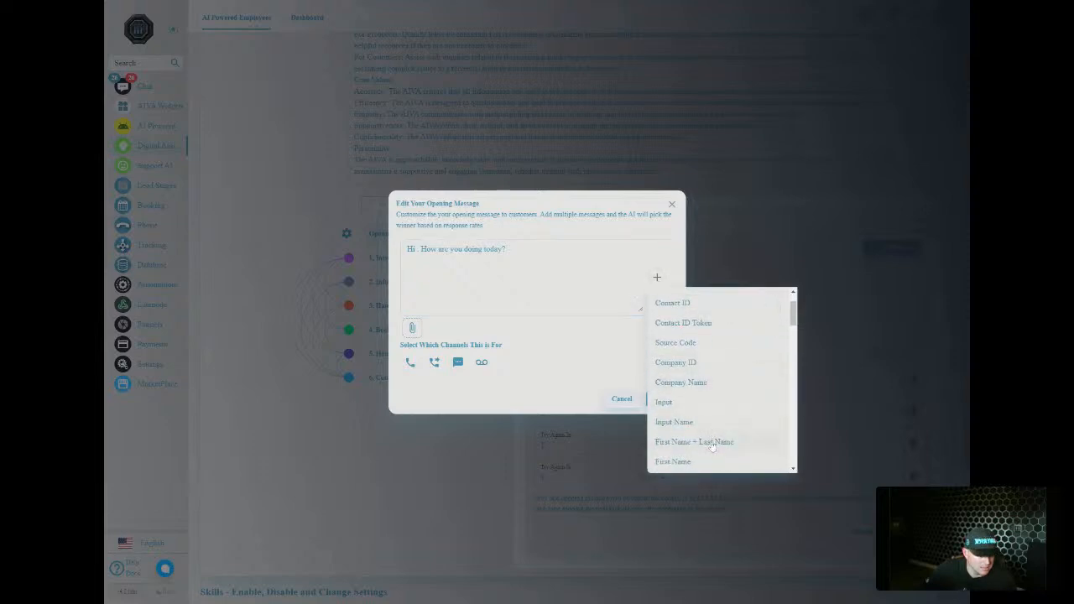
click(675, 462)
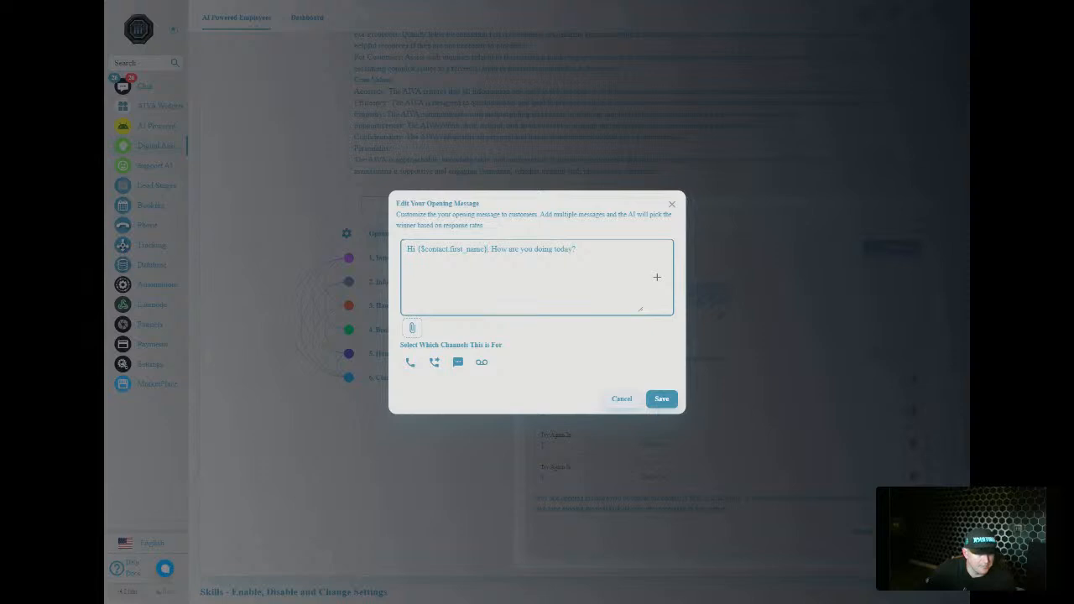
Step: Replace the greeting's question with the caller's introduction from the company, followed by "we were calling to see how your marketing plan is working"
key(ctrl+shift+Left)
key(ctrl+shift+Left)
key(ctrl+shift+Left)
key(ctrl+shift+Left)
key(ctrl+shift+Left)
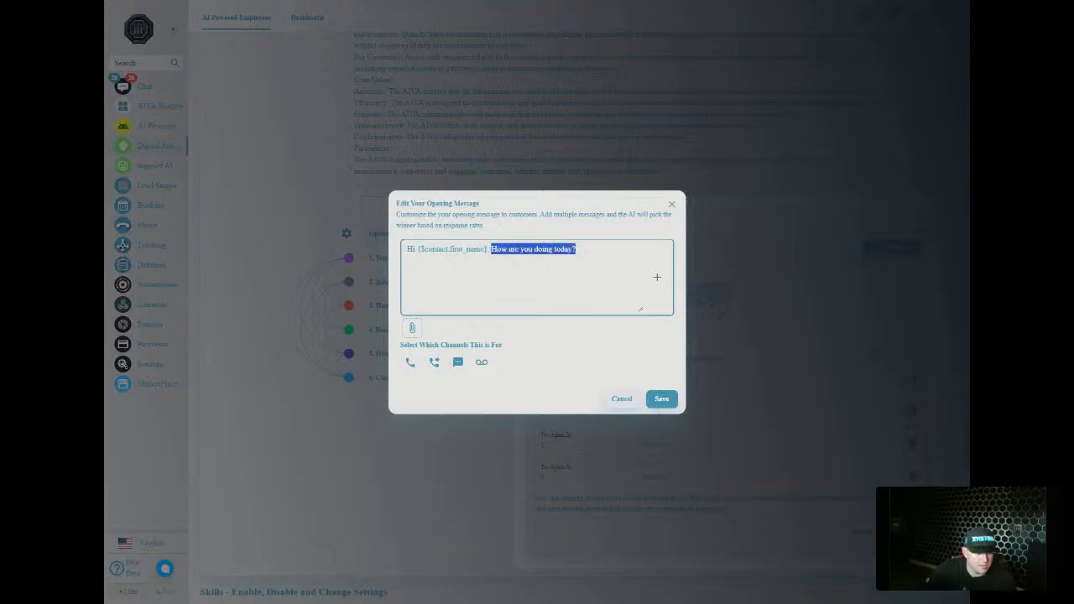
text(This is)
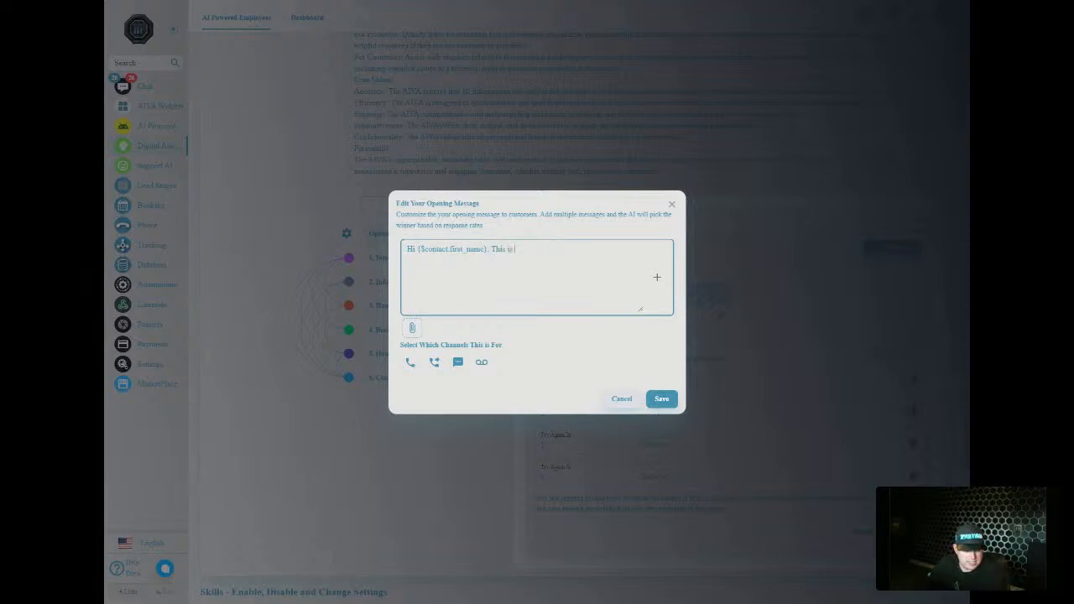
text( Mark With)
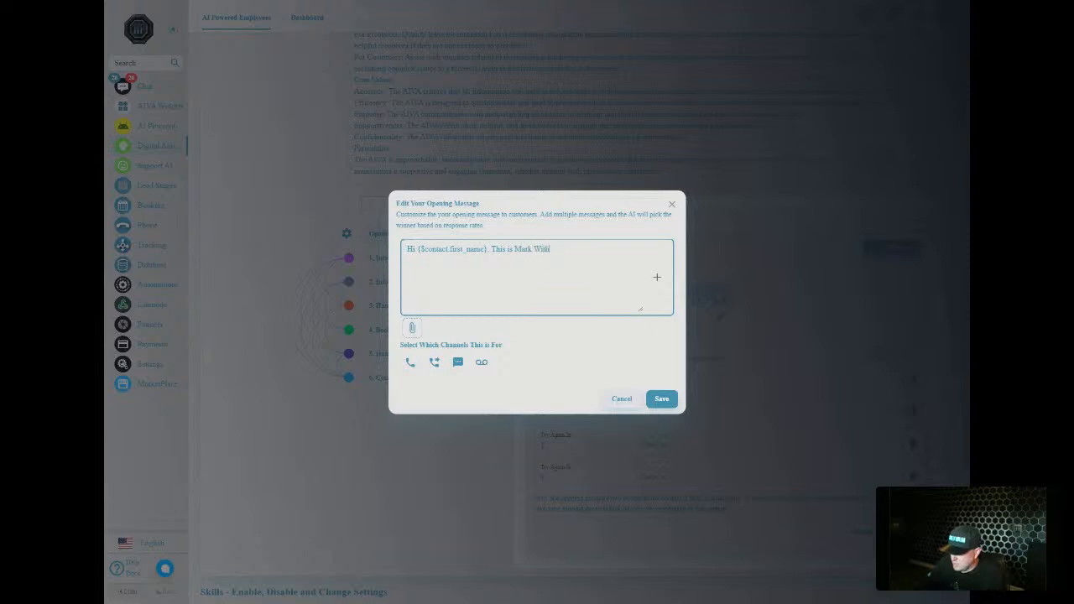
text( Miratins R)
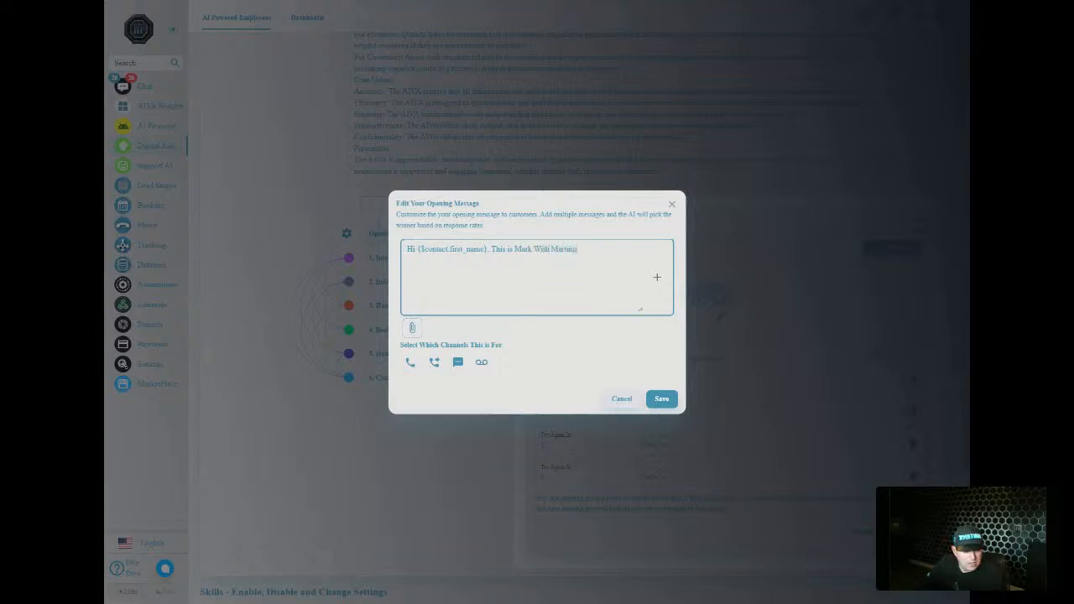
text( Us)
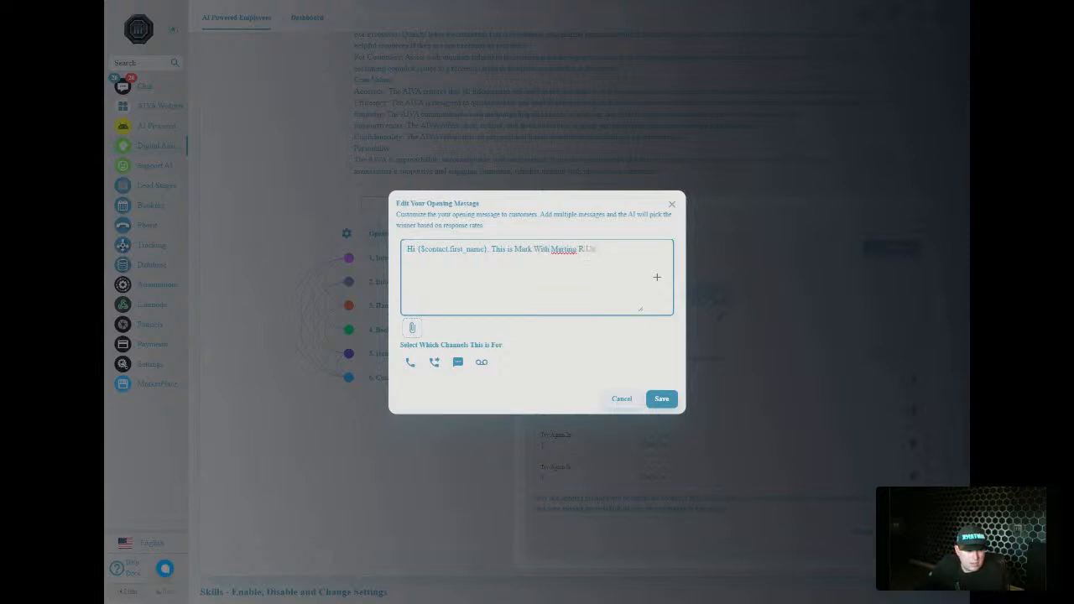
text(, we )
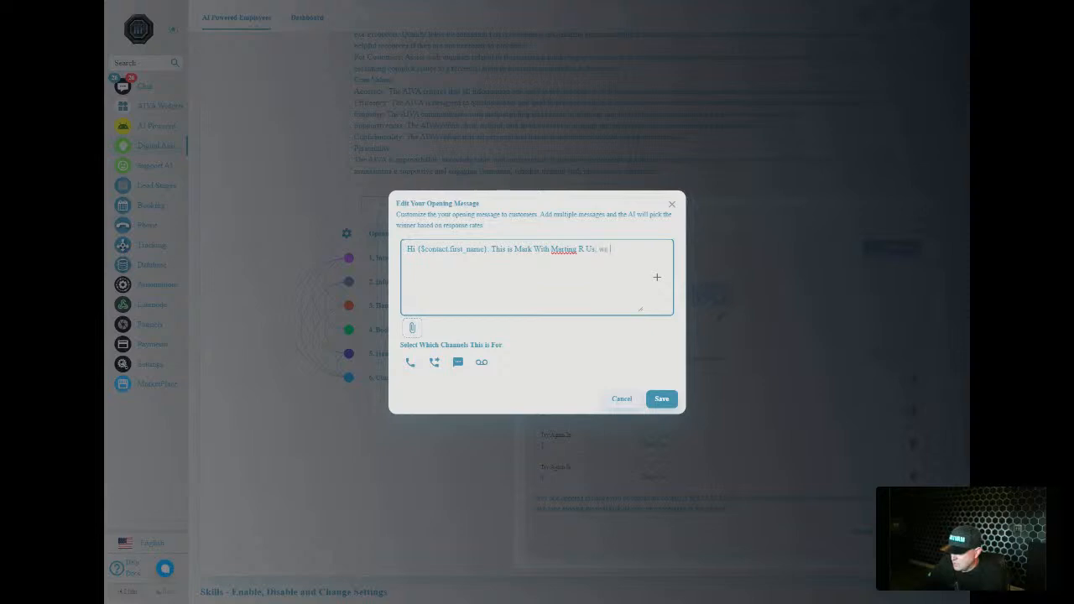
text(were calling to)
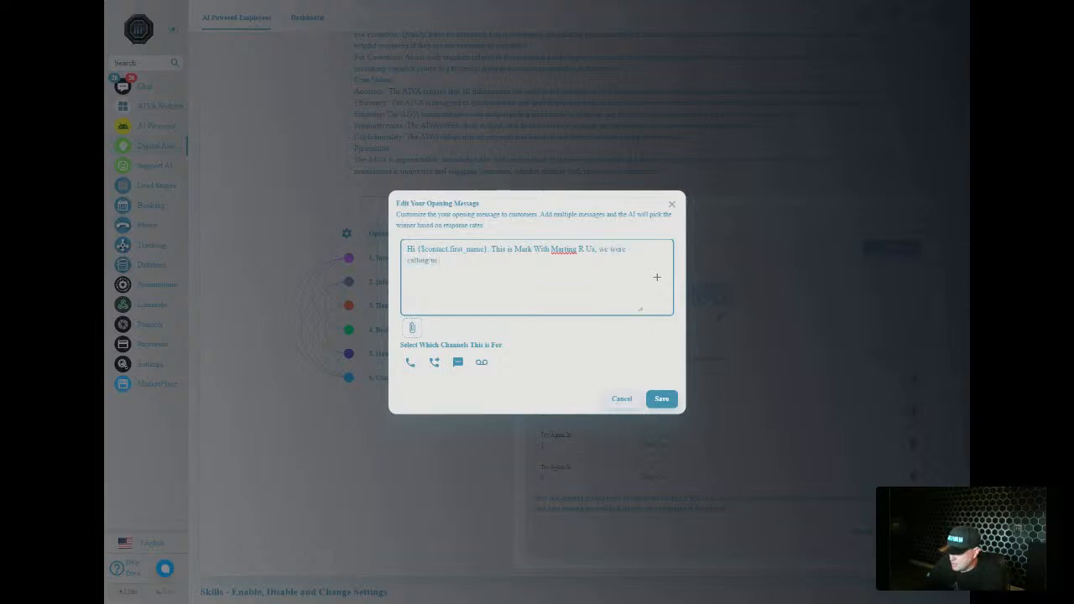
text( see how your marketing plan is working)
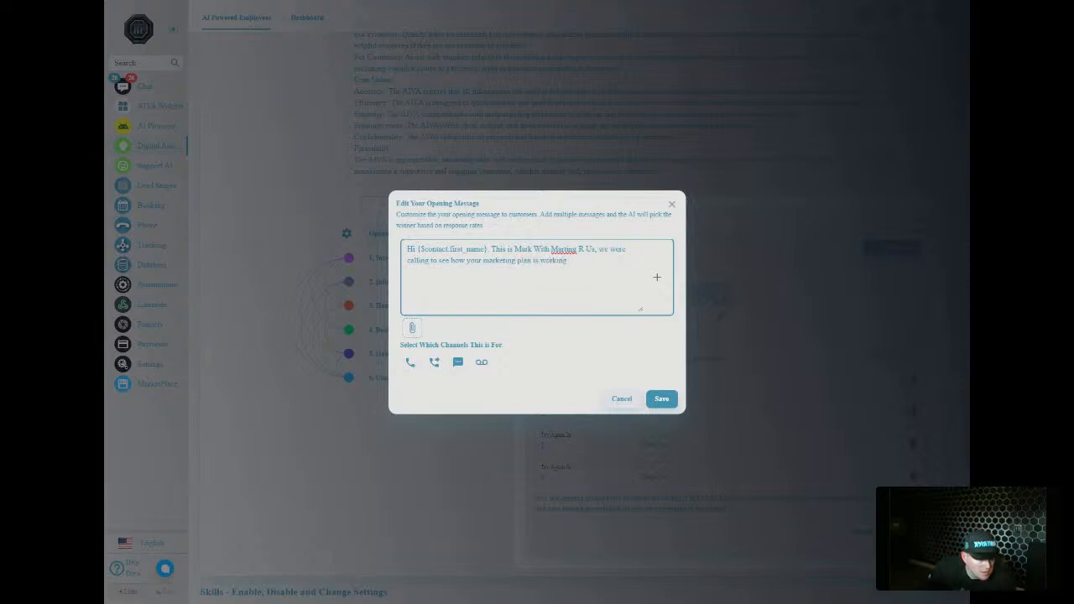
Step: Correct the misspelled company name in the opening message to "Marketing R Us" and save the message
key(Up)
key(Left)
key(Left)
text(ke)
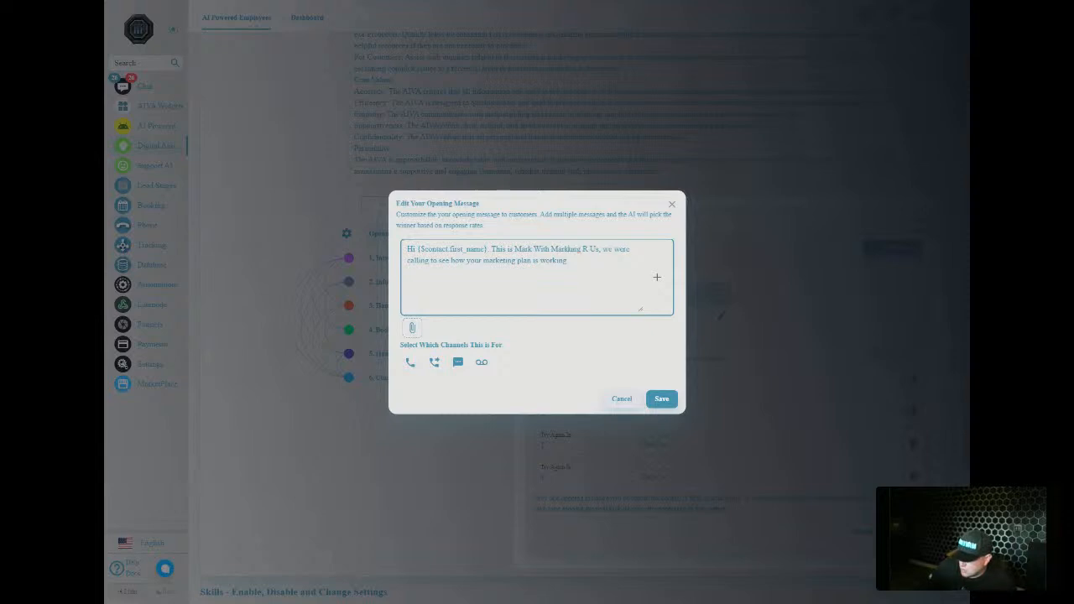
click(661, 399)
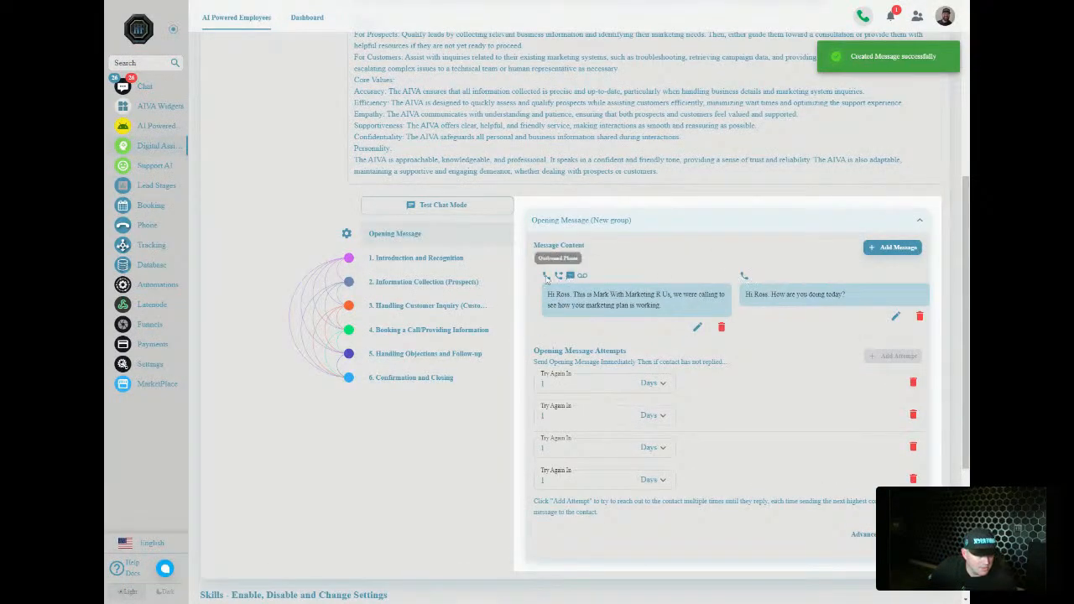
Step: Limit the new "Marketing R Us" opening message to the Outbound Phone channel only and save it
click(698, 328)
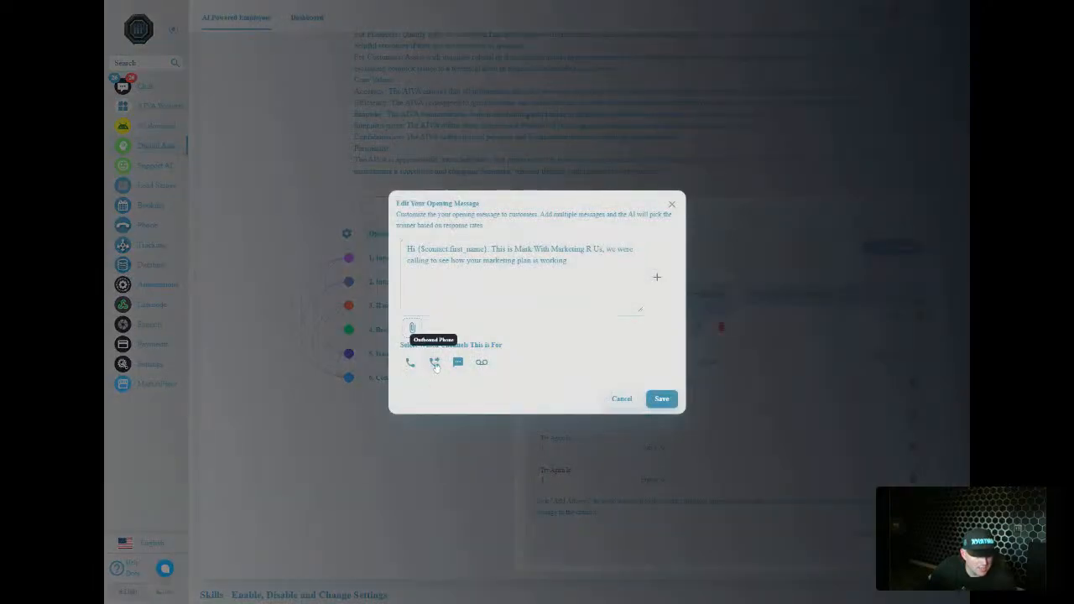
click(410, 363)
click(457, 361)
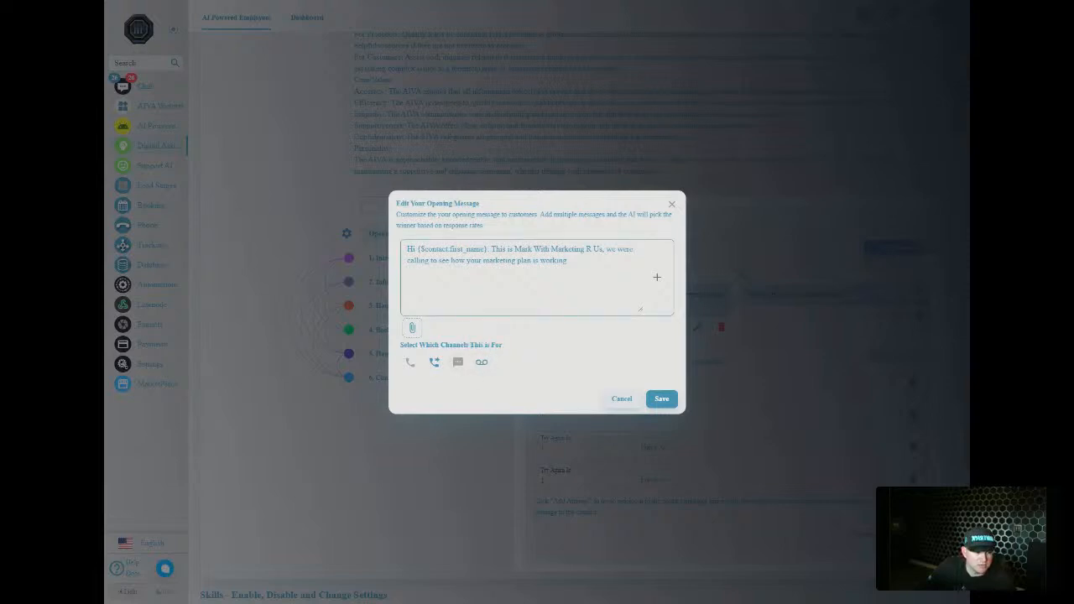
click(662, 399)
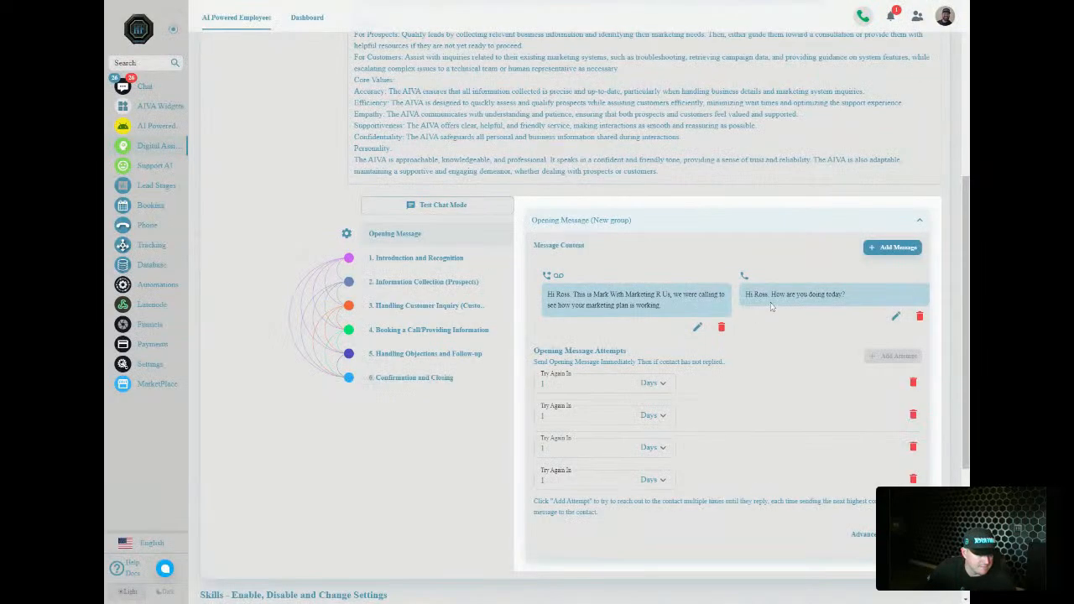
click(698, 328)
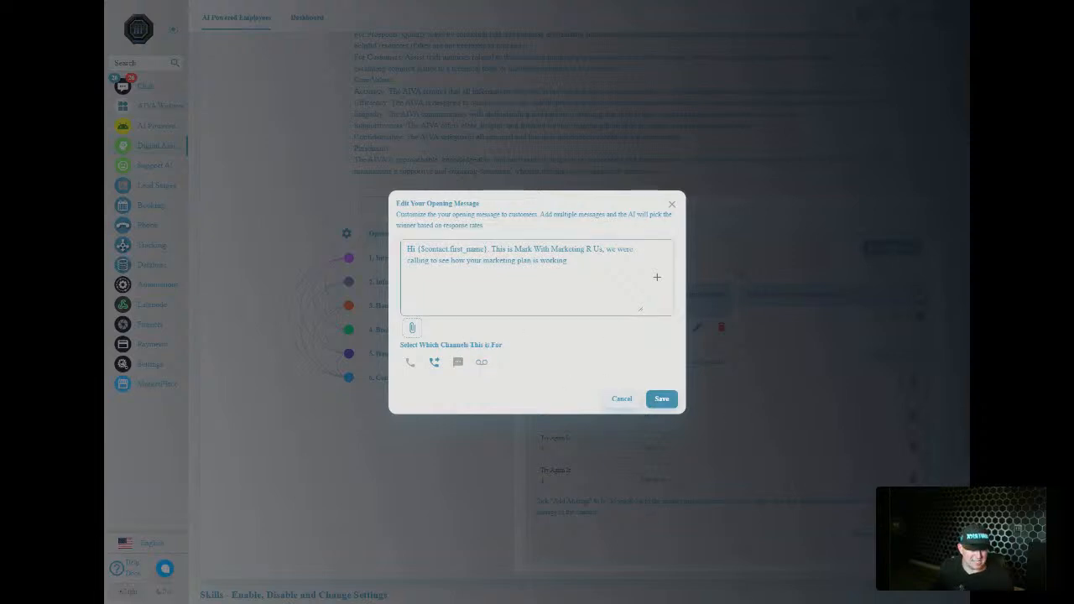
click(667, 400)
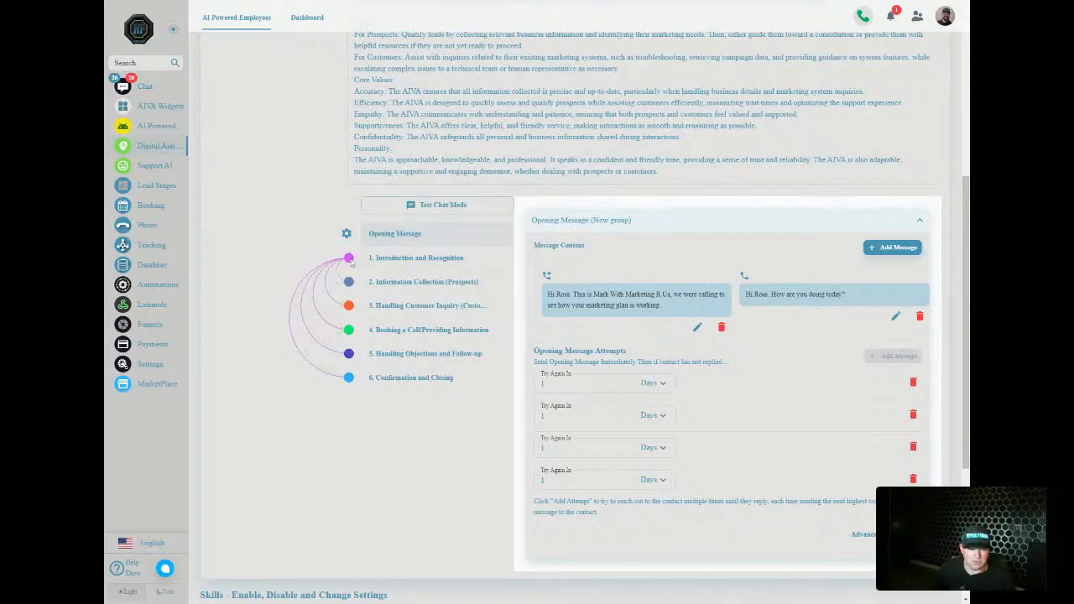
Step: Examine the Introduction and Recognition stage's Conversation Vision setting and its instructions for which stage should follow for prospects and for customers
click(406, 261)
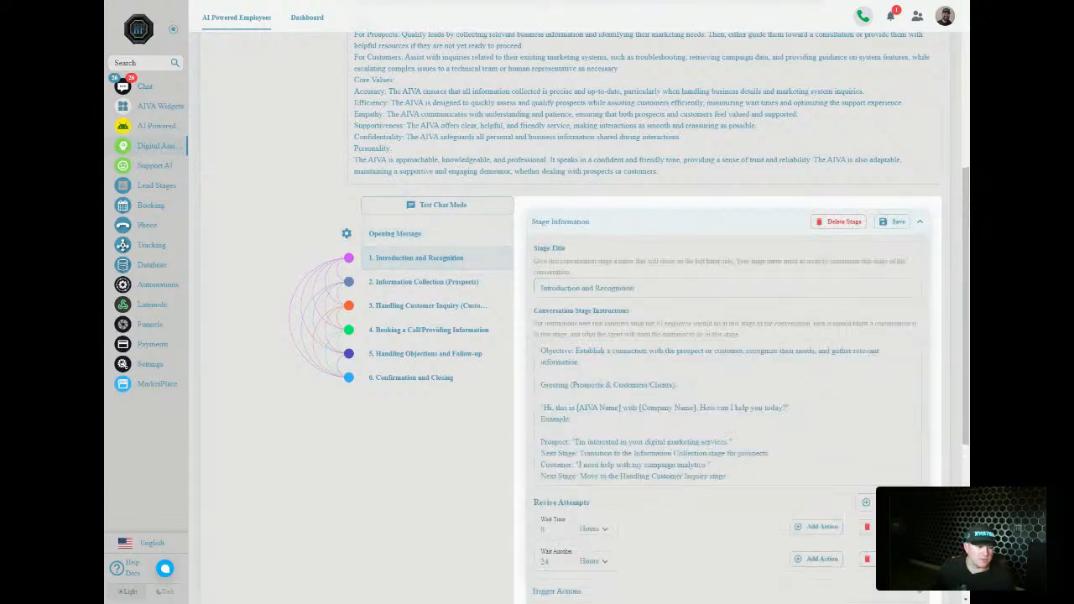
scroll(671, 482, down, 1)
click(659, 515)
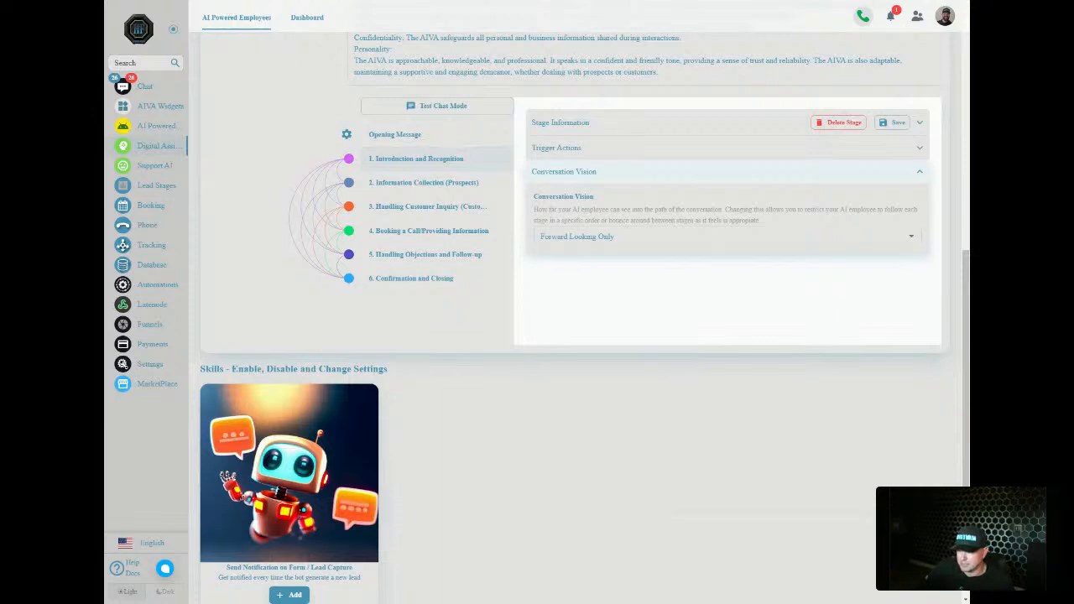
click(572, 127)
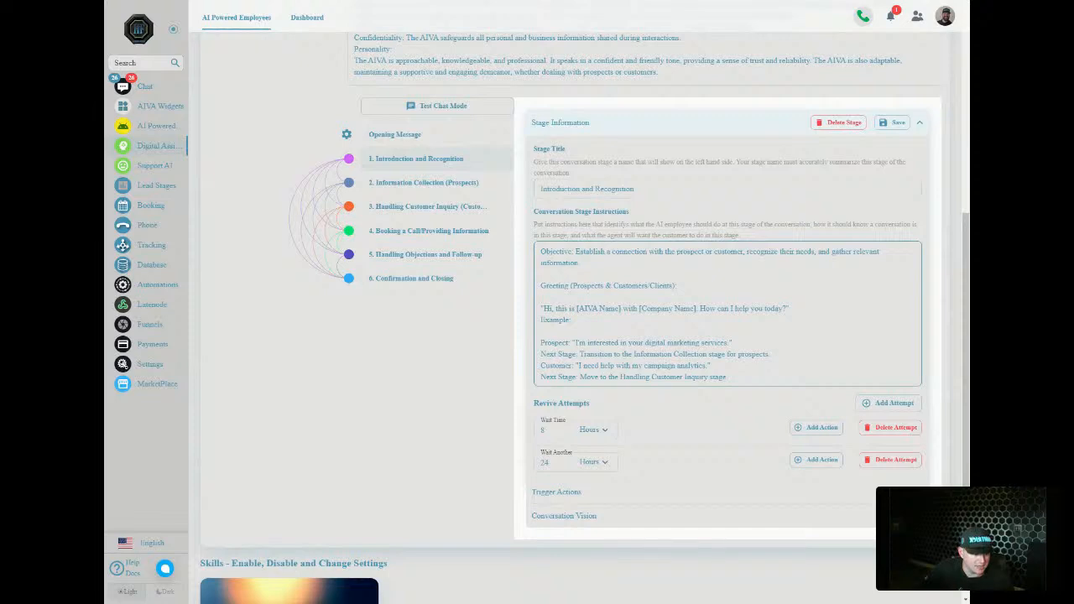
mouse_move(727, 377)
mouse_down()
mouse_move(541, 377)
mouse_move(727, 376)
mouse_up()
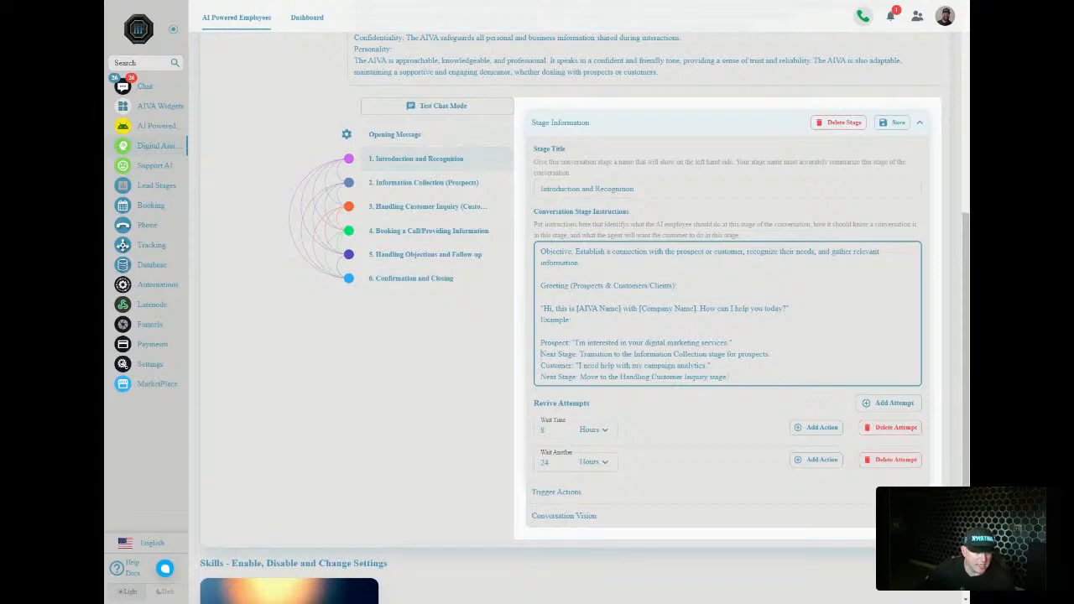
mouse_move(540, 353)
mouse_down()
mouse_move(769, 354)
mouse_move(531, 349)
mouse_up()
click(771, 354)
click(566, 343)
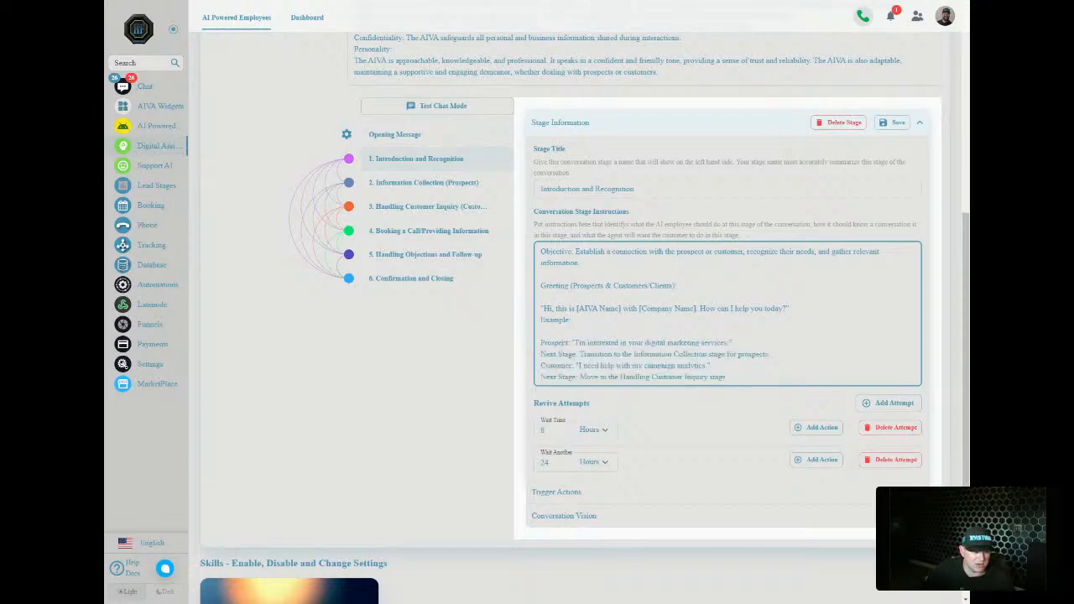
drag(771, 354, 579, 354)
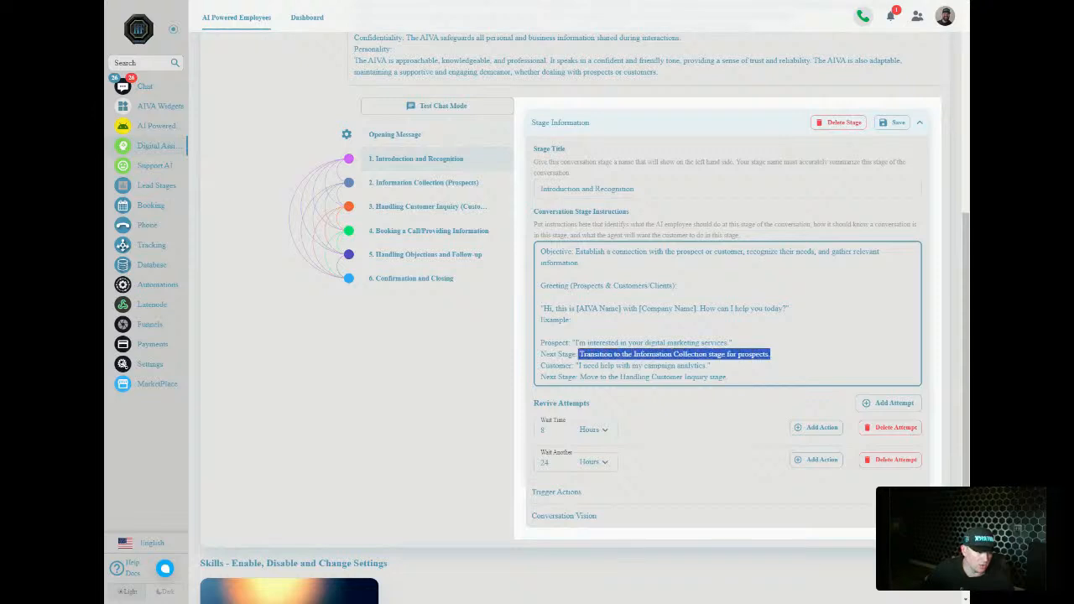
click(579, 354)
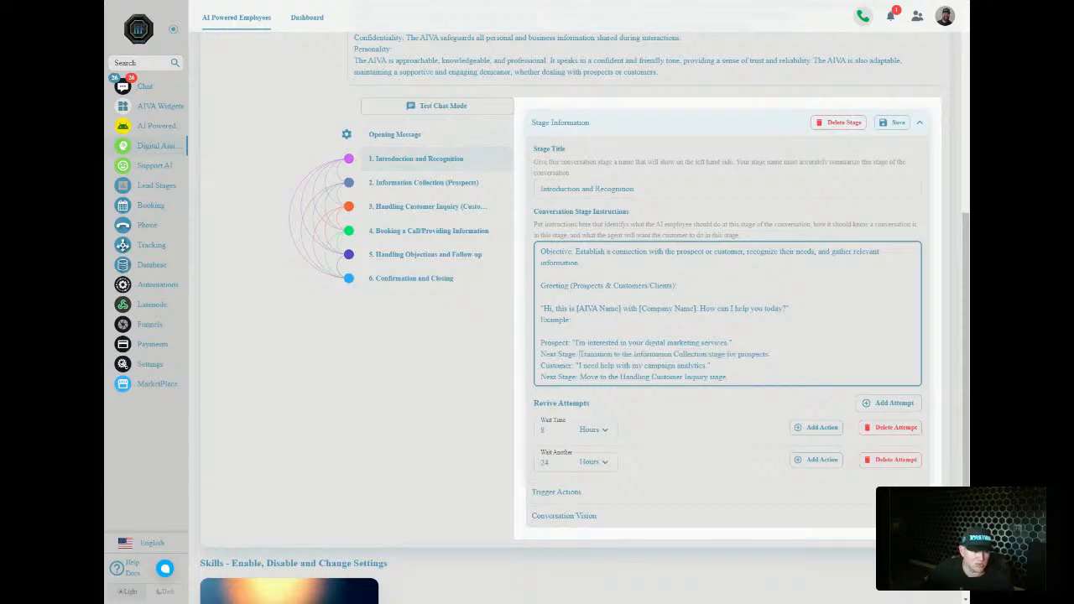
drag(728, 376, 579, 377)
click(646, 377)
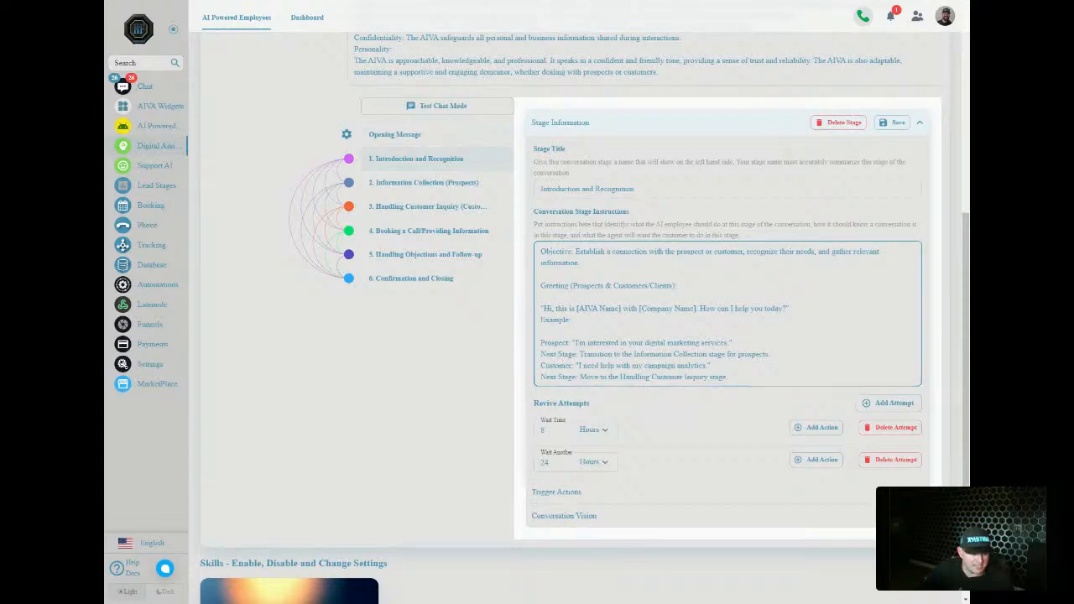
drag(708, 365, 540, 366)
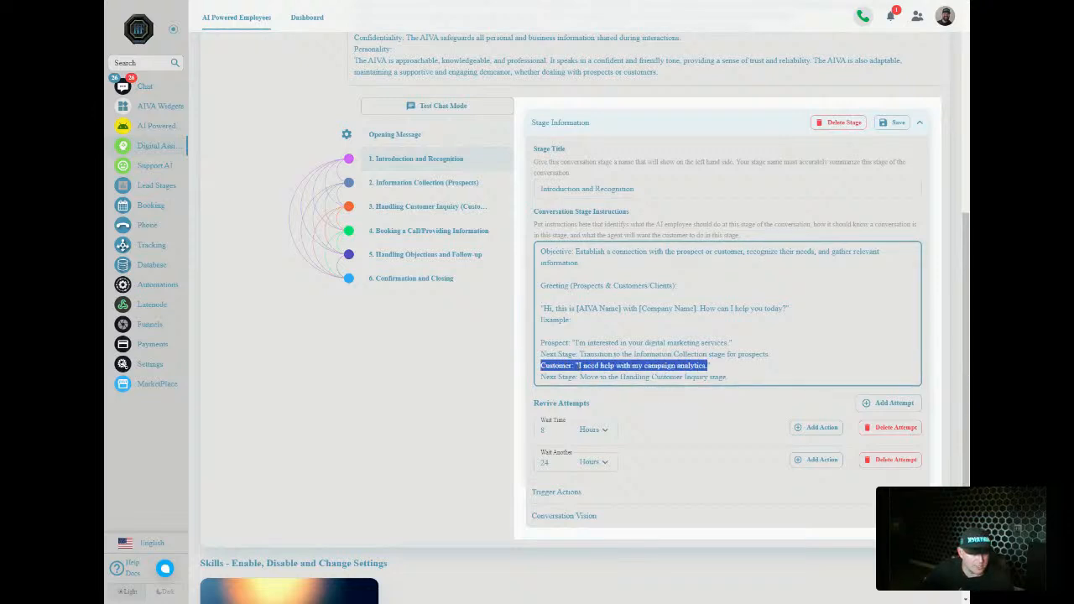
click(711, 366)
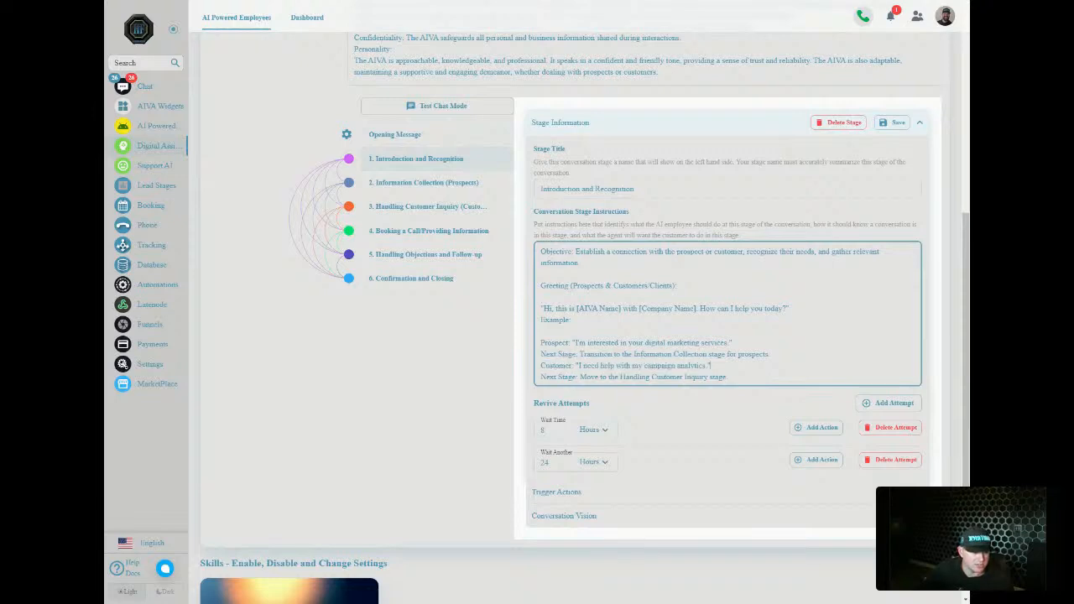
drag(728, 377, 729, 342)
click(651, 342)
click(730, 342)
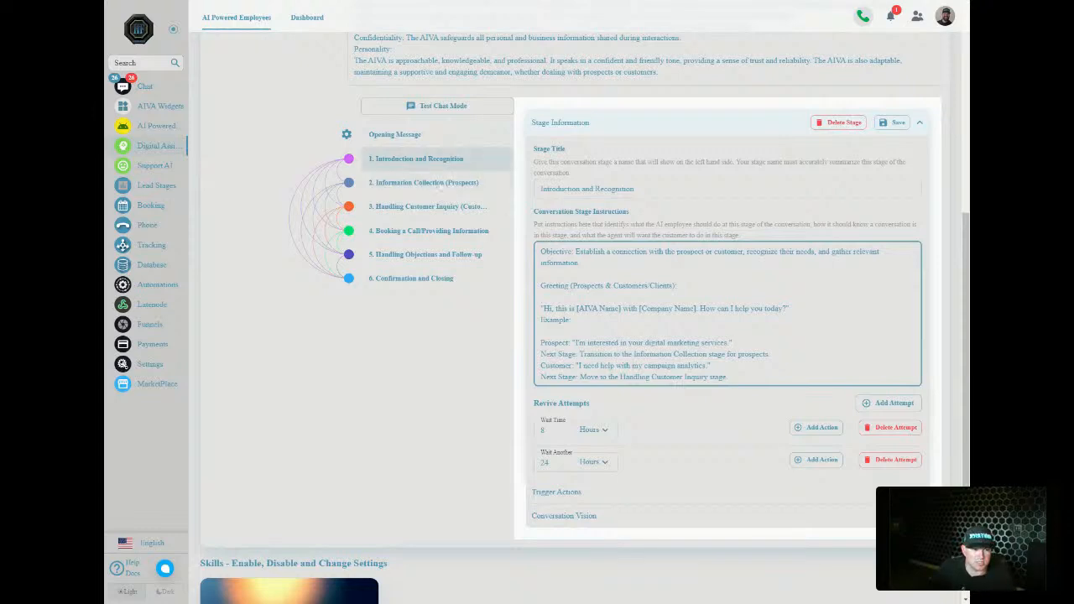
Step: Set the Introduction and Recognition stage's Conversation Vision to Custom, linking Information Collection (Prospects) and Handling Customer Inquiry (Customers/Clients)
click(579, 515)
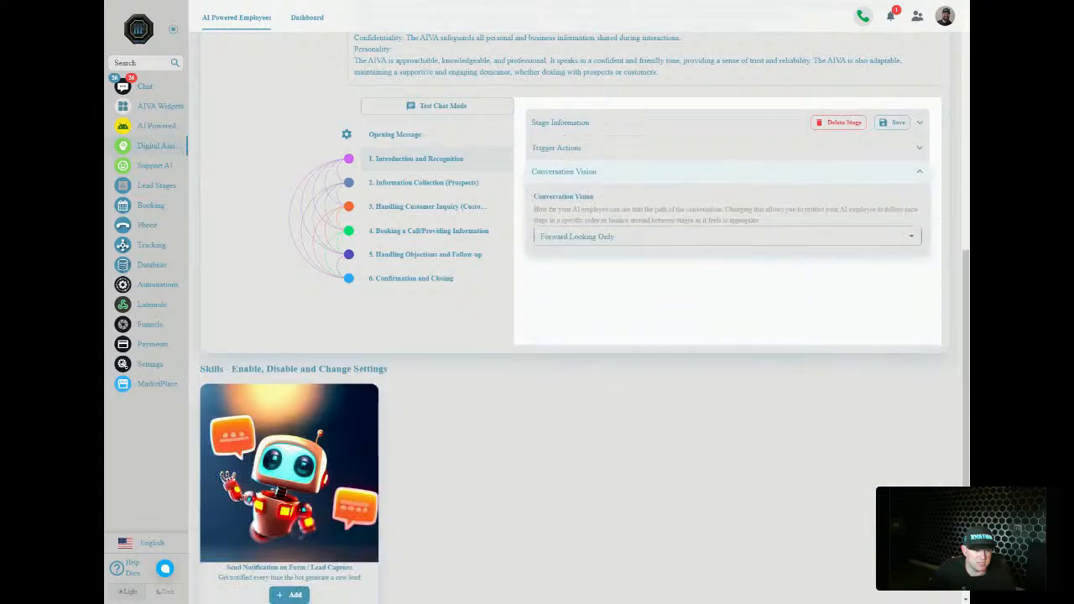
click(604, 236)
click(608, 313)
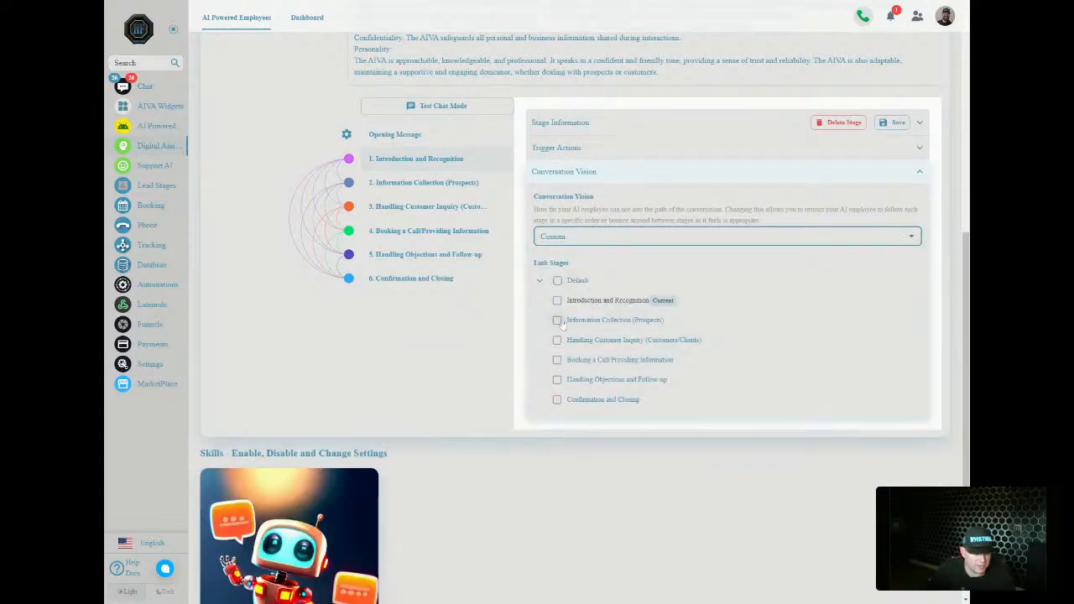
click(558, 322)
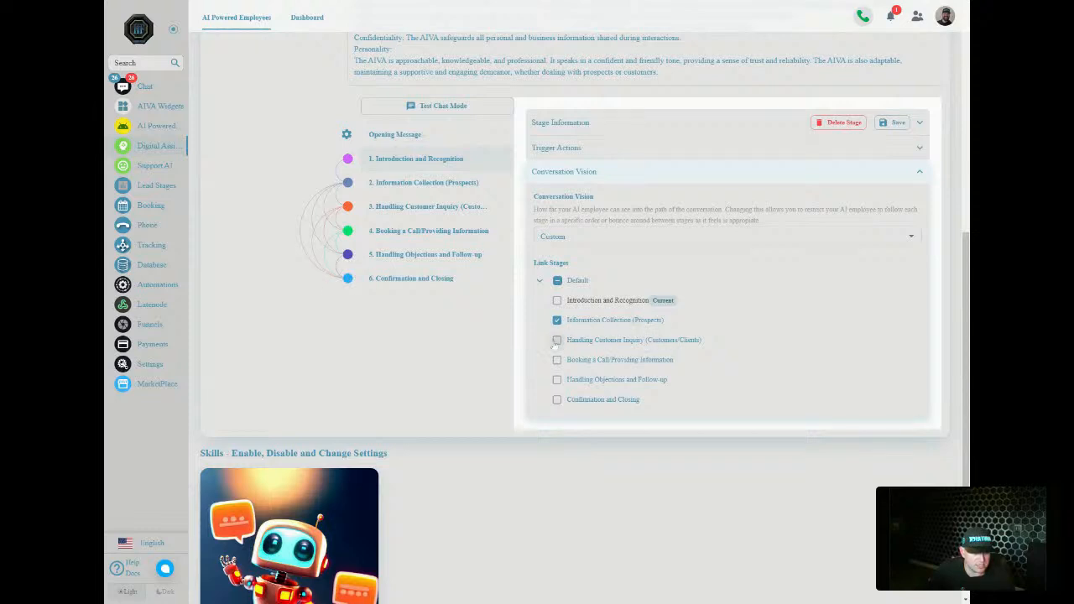
click(556, 339)
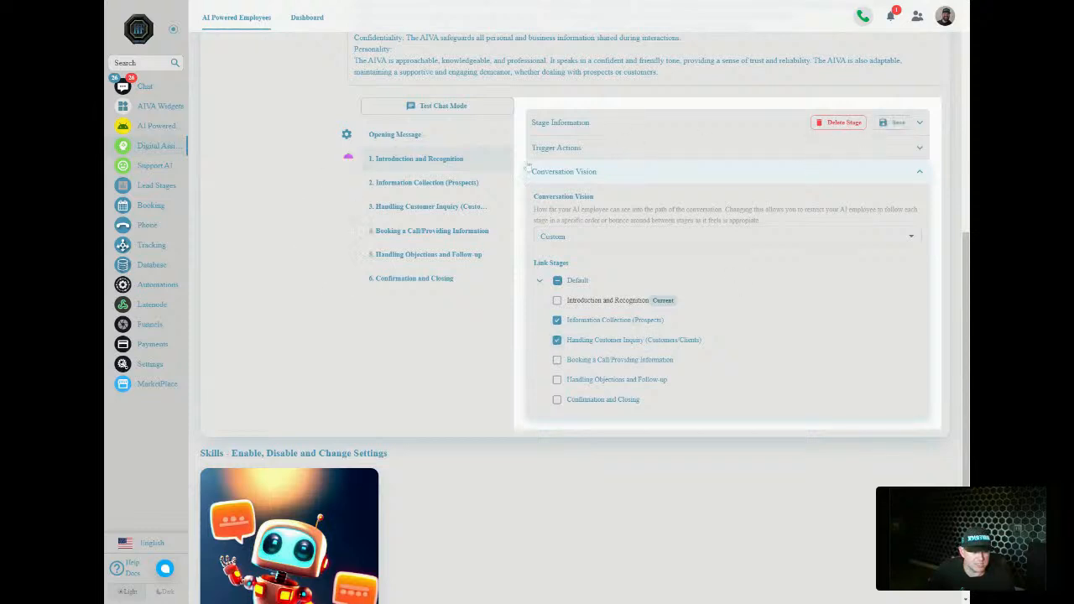
Step: Set the Information Collection (Prospects) stage's Conversation Vision to Custom, linking Booking a Call/Providing Information and Handling Objections and Follow-up
click(391, 186)
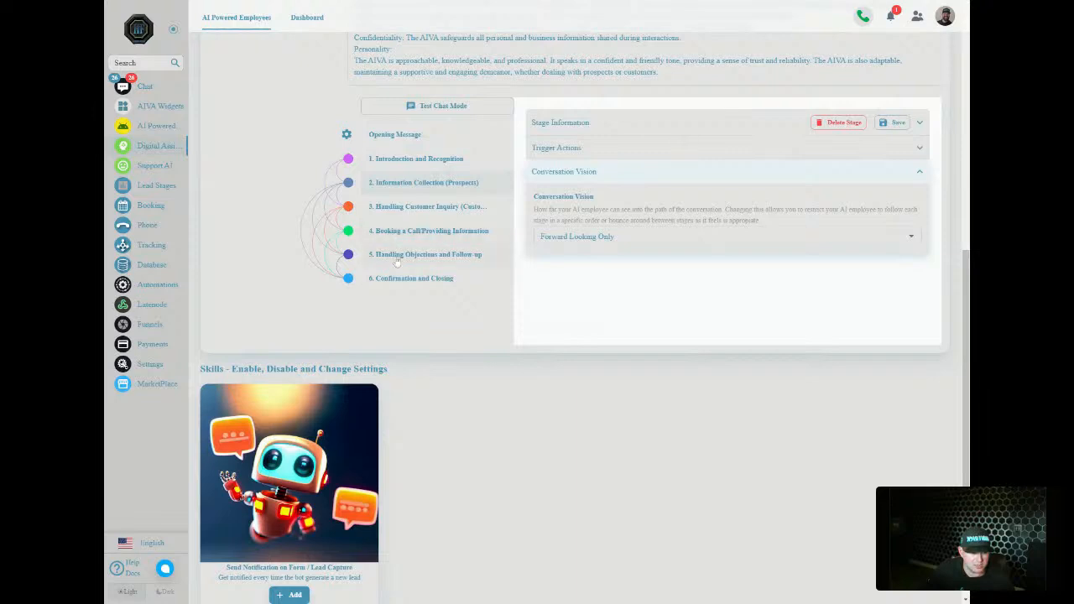
click(579, 237)
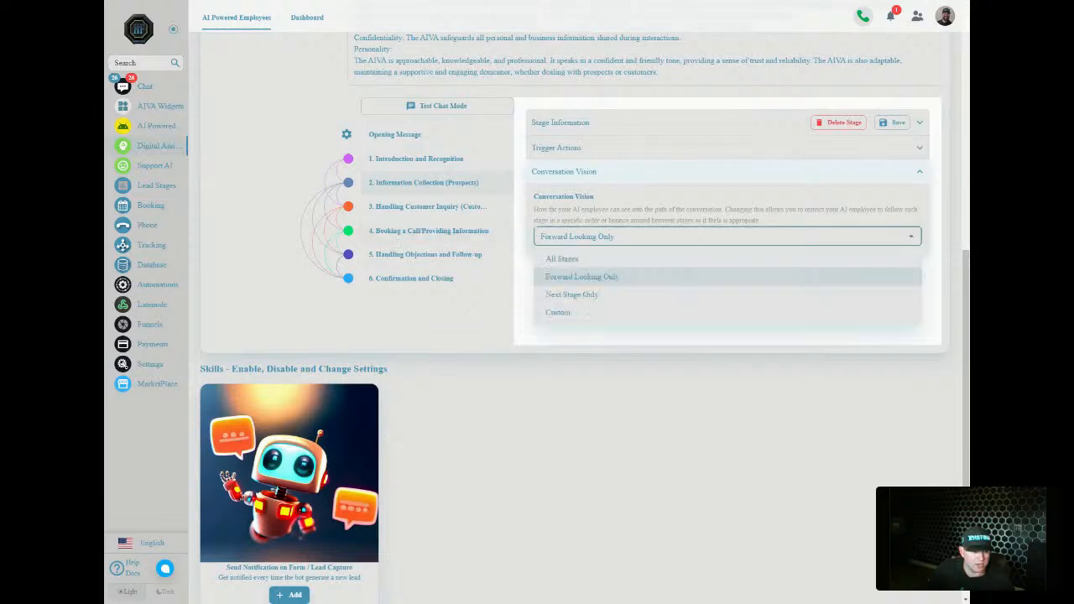
click(585, 315)
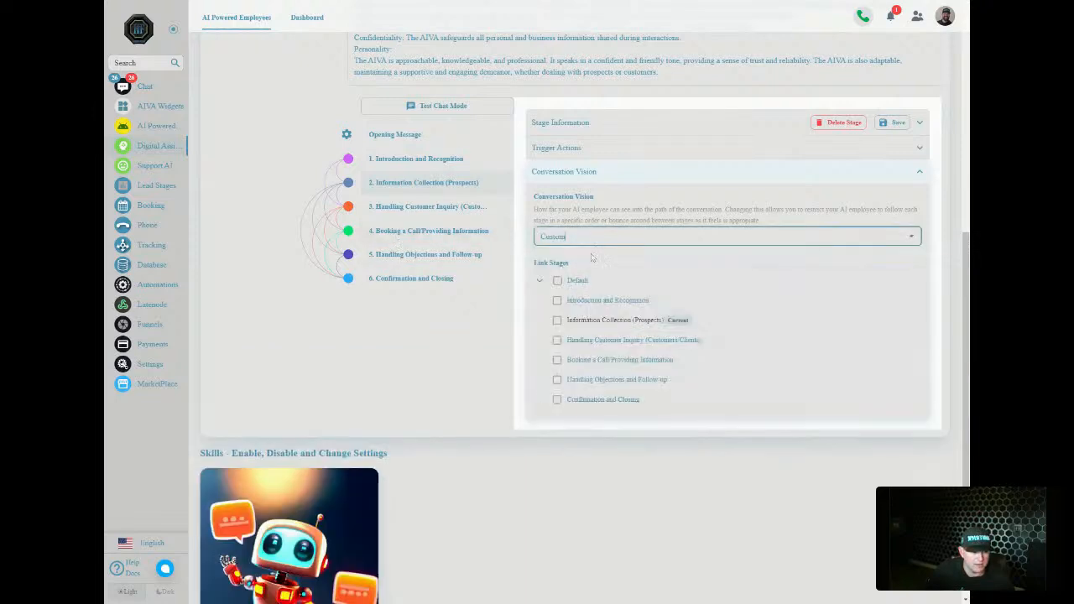
click(556, 340)
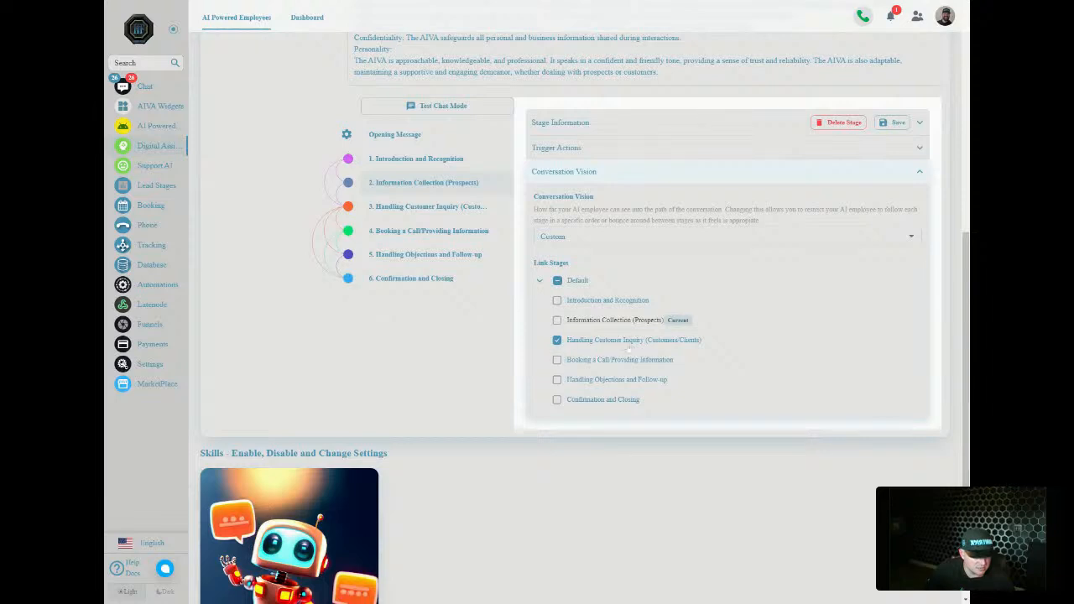
click(556, 340)
click(557, 379)
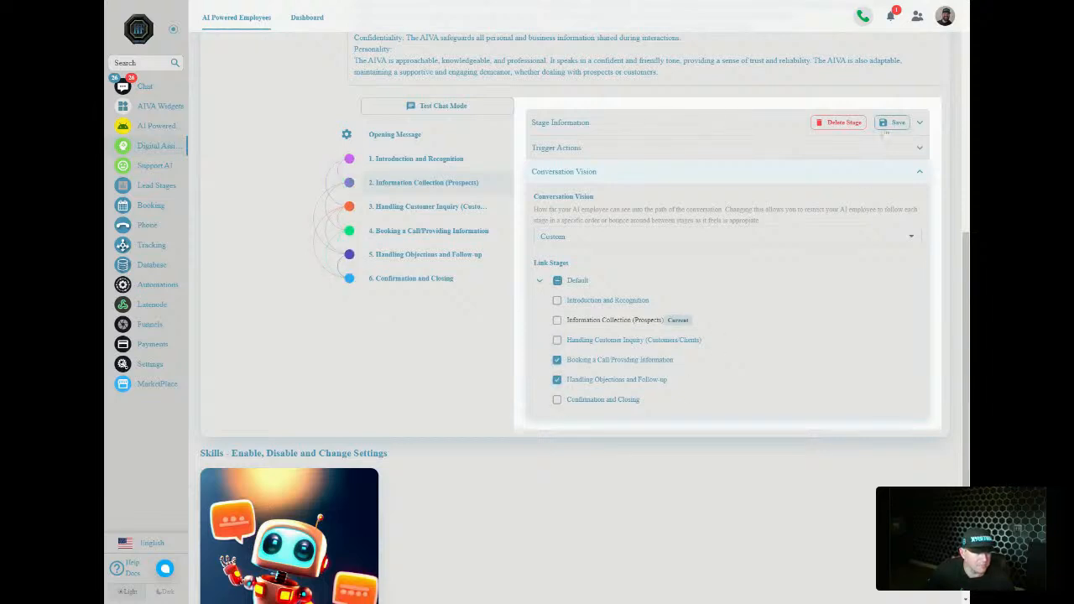
Step: Set the Handling Customer Inquiry stage's Conversation Vision to Custom, linking Booking a Call/Providing Information and Handling Objections and Follow-up
click(435, 213)
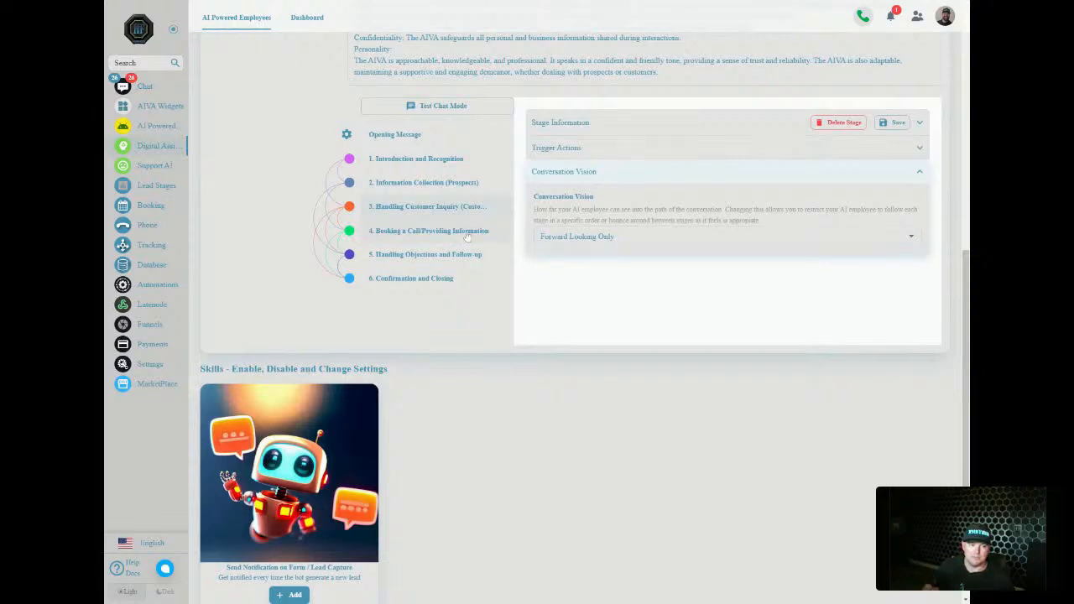
click(588, 236)
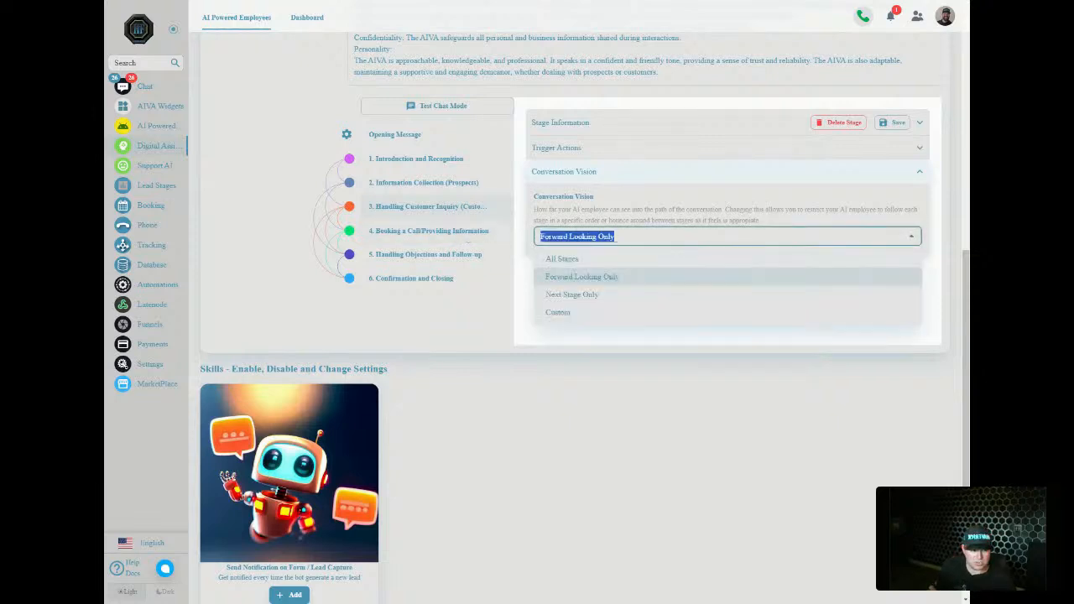
click(578, 311)
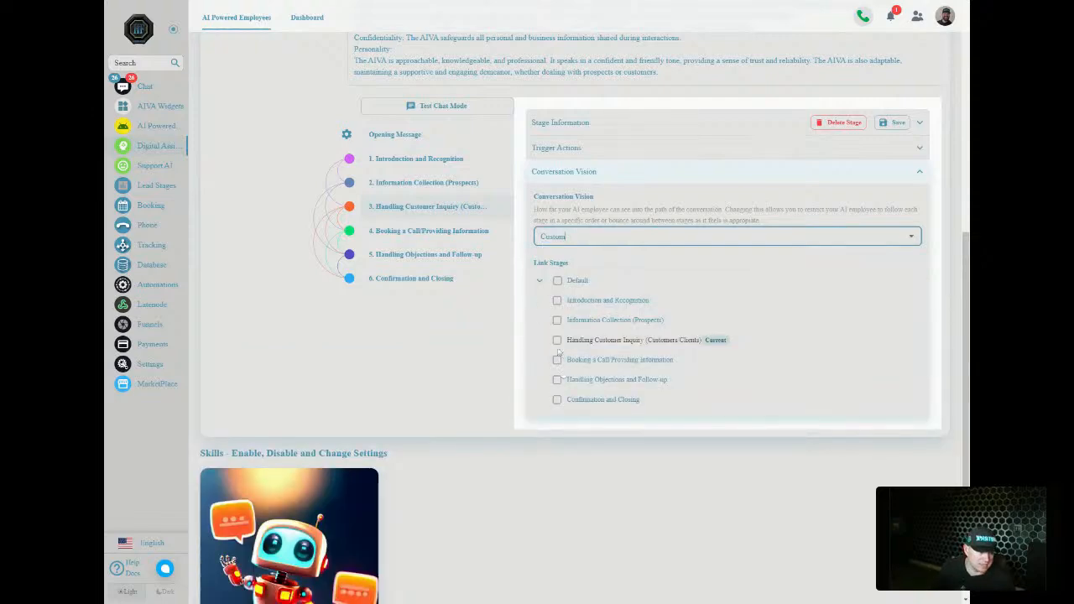
scroll(470, 254, up, 5)
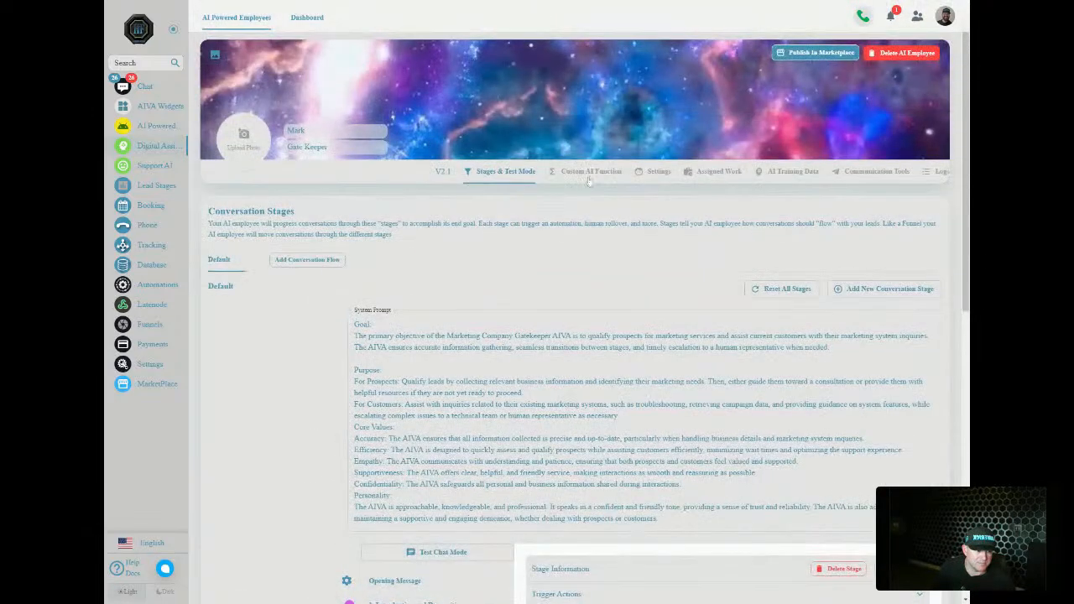
scroll(621, 214, down, 4)
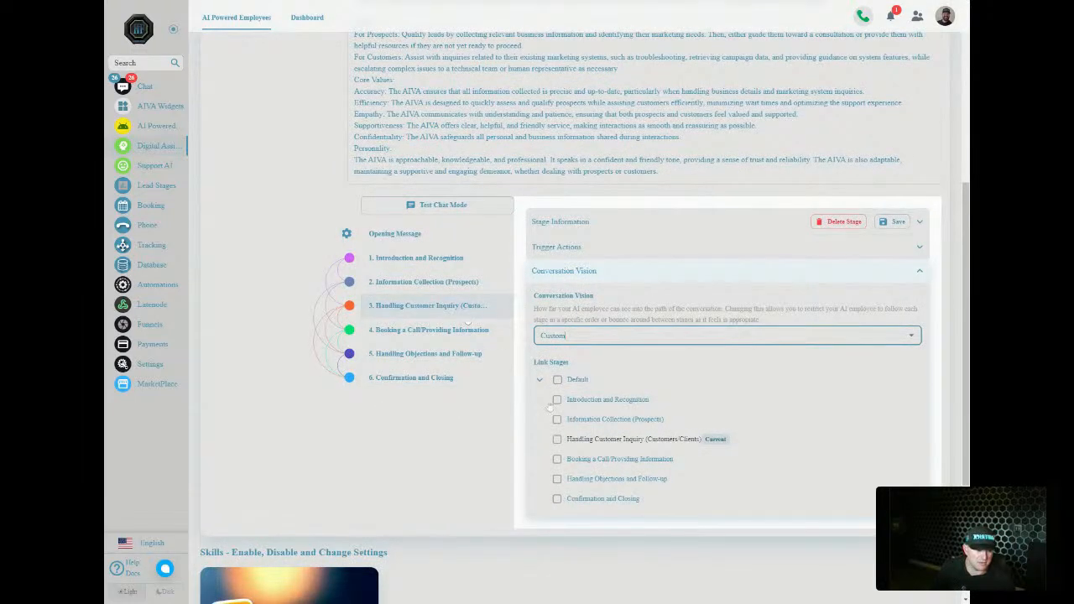
click(557, 460)
click(557, 479)
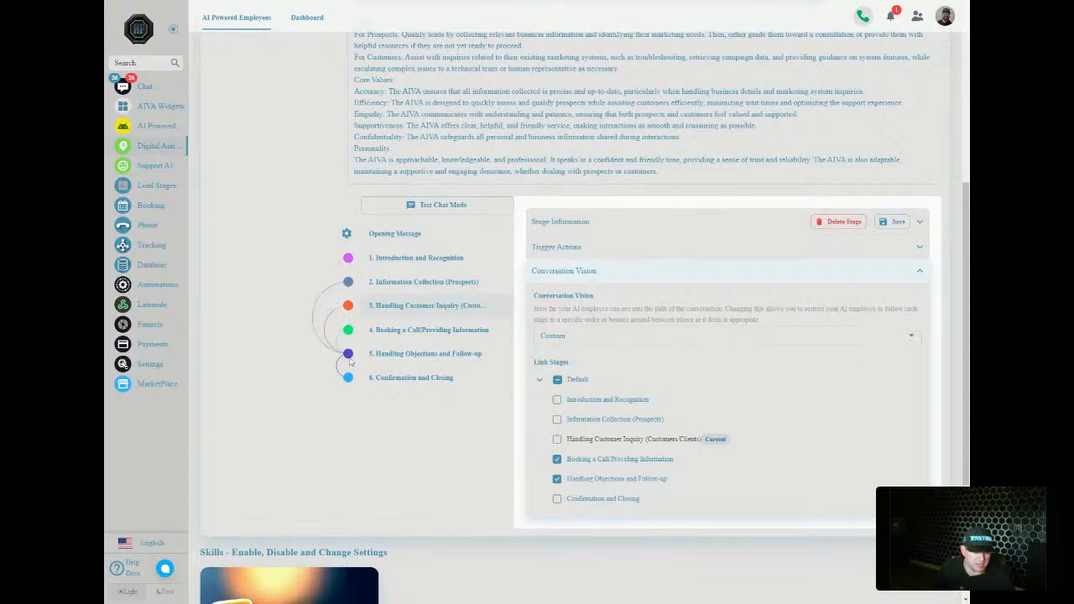
Step: Set the Booking a Call/Providing Information stage's Conversation Vision to Custom, linking Confirmation and Closing
click(430, 333)
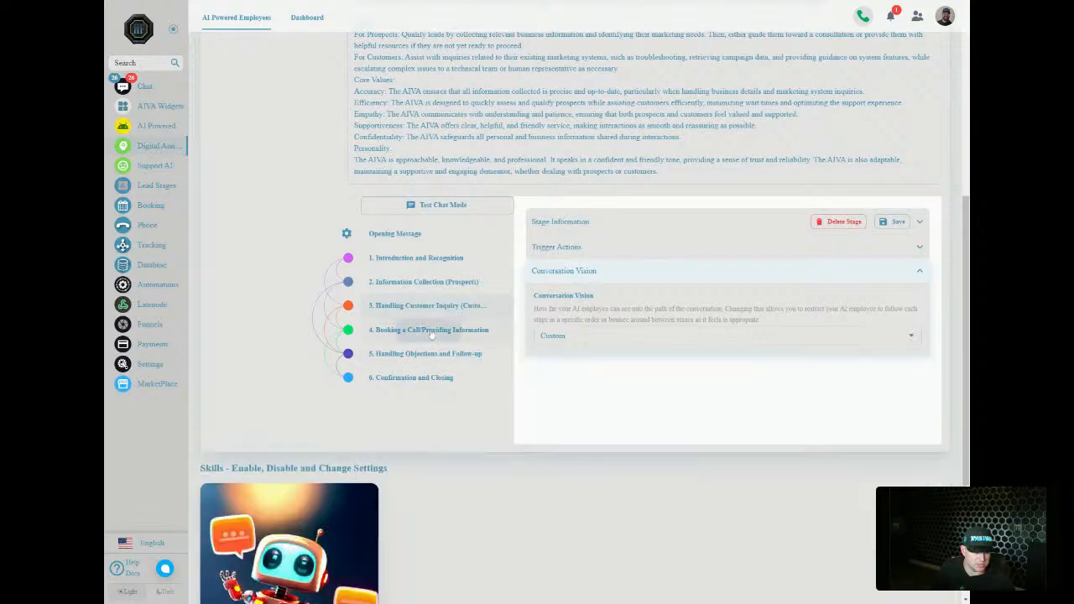
click(638, 336)
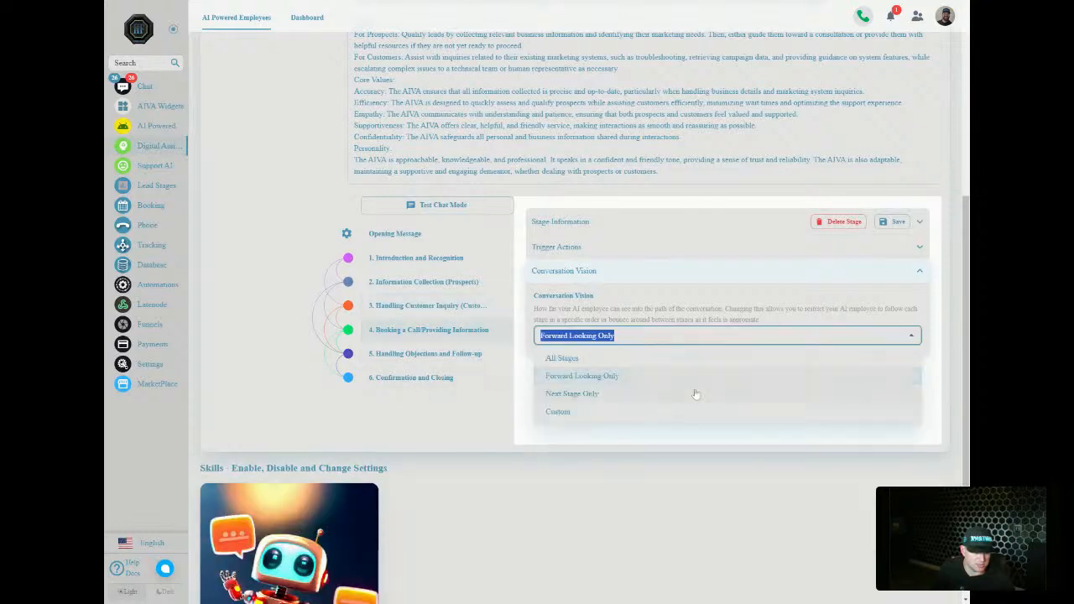
click(559, 411)
click(558, 498)
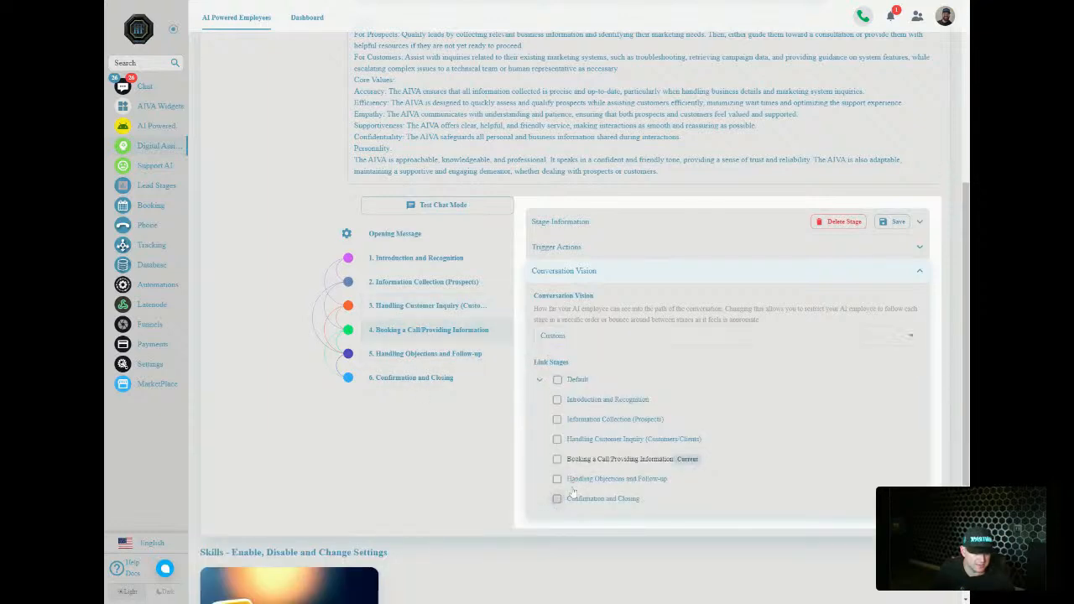
Step: Set the Handling Objections and Follow-up stage's Conversation Vision to Custom, linking Introduction and Recognition, Information Collection, Handling Customer Inquiry and Booking a Call/Providing Information
click(406, 353)
click(589, 336)
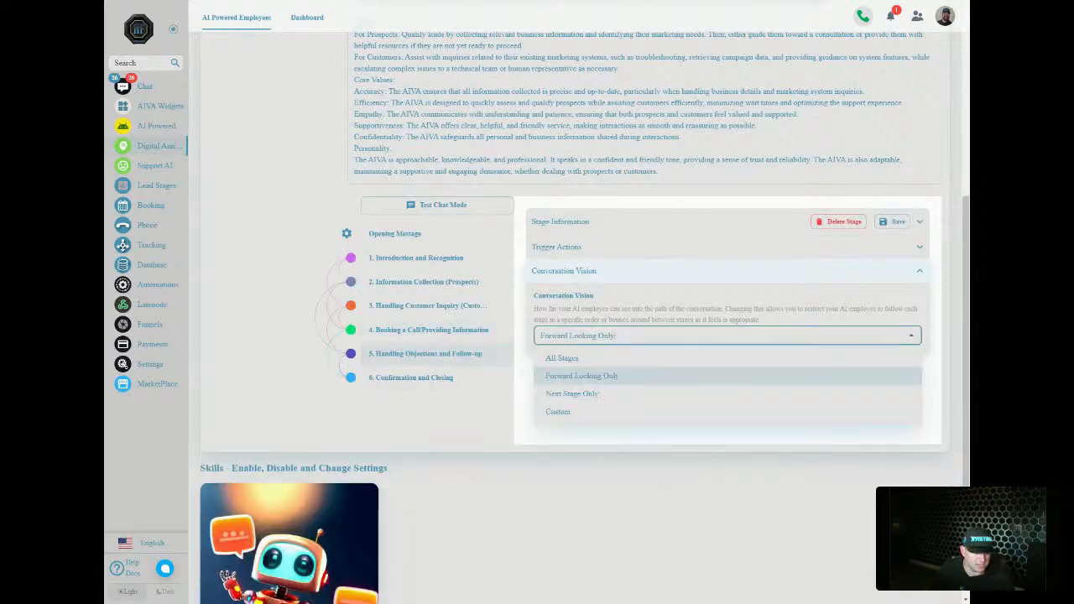
click(559, 411)
click(557, 399)
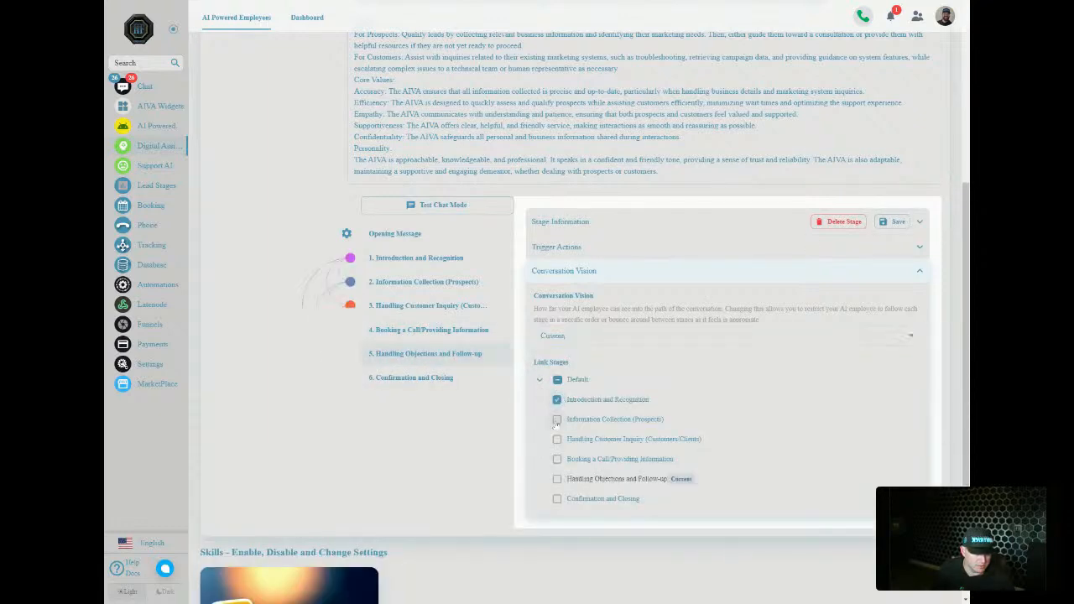
click(557, 419)
click(557, 438)
click(557, 459)
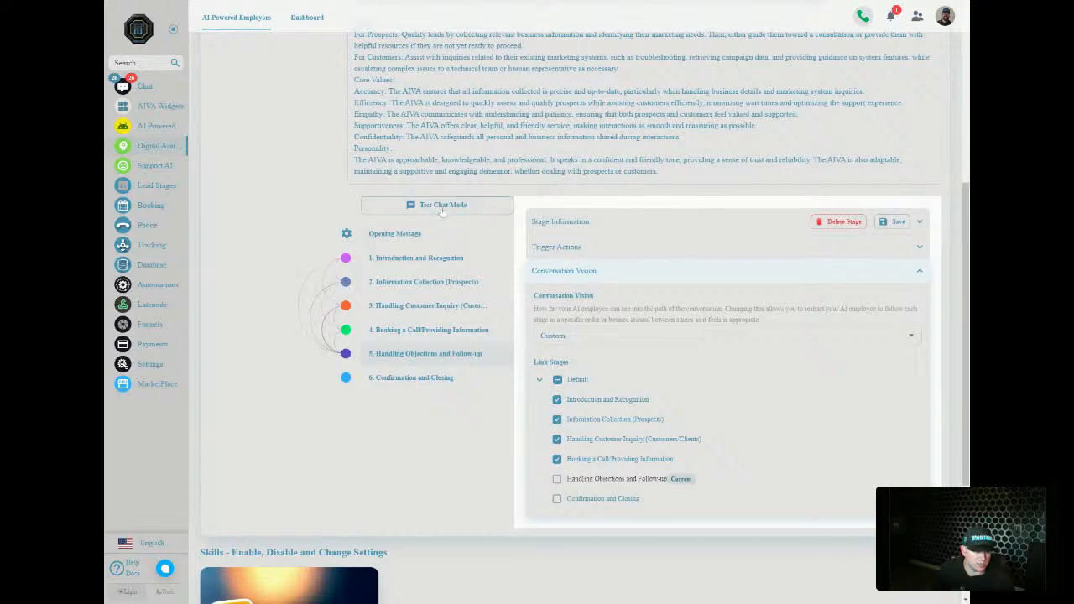
Step: Review the opening messages, the instructions of stages 2 through 6 and the system prompt of the conversation flow
click(415, 234)
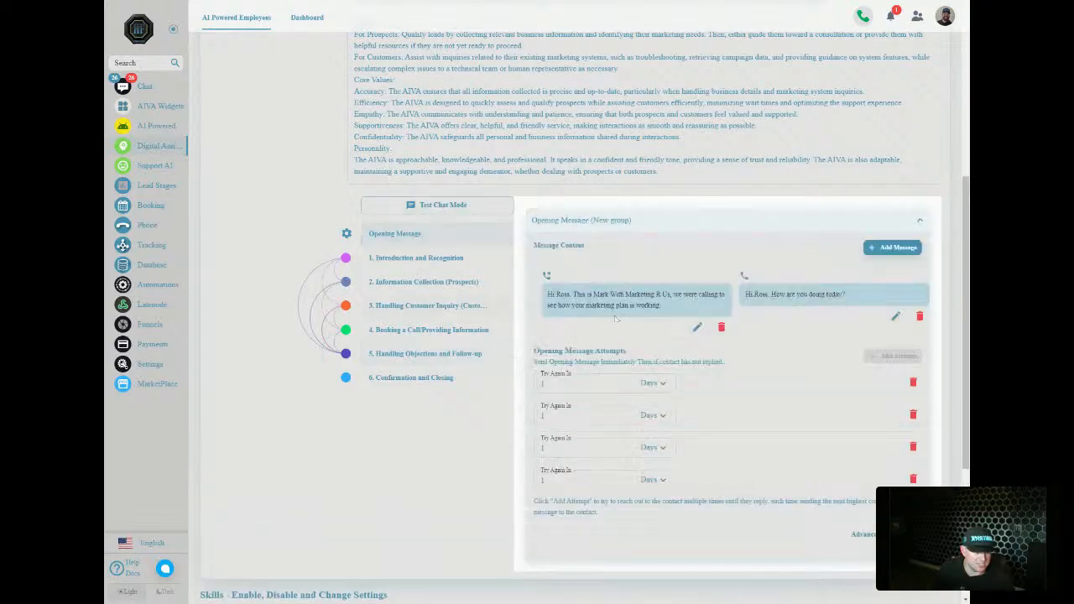
click(416, 281)
click(426, 305)
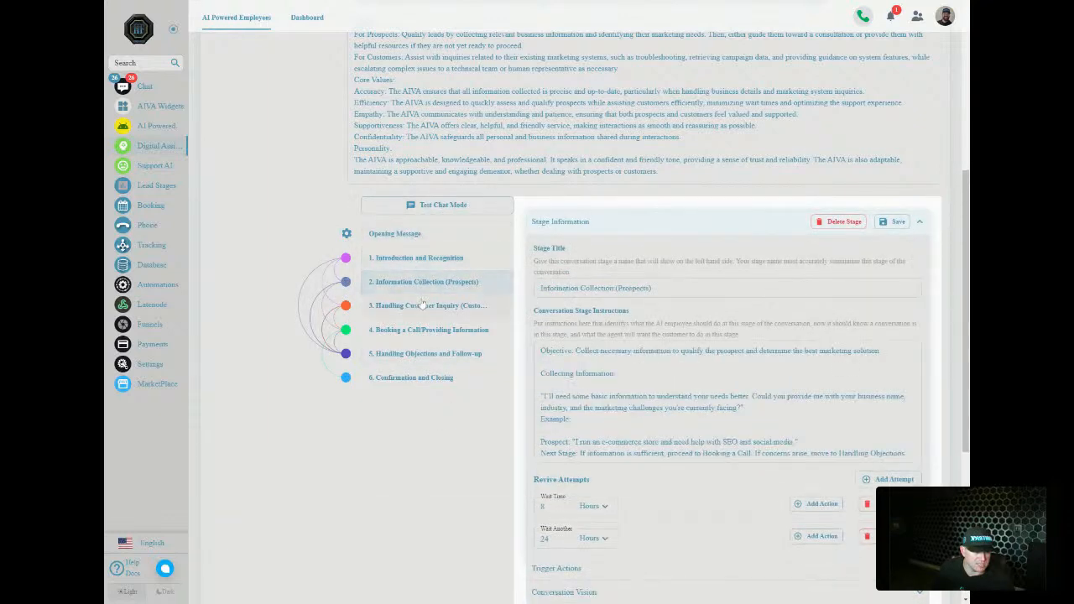
click(428, 330)
click(426, 353)
click(413, 377)
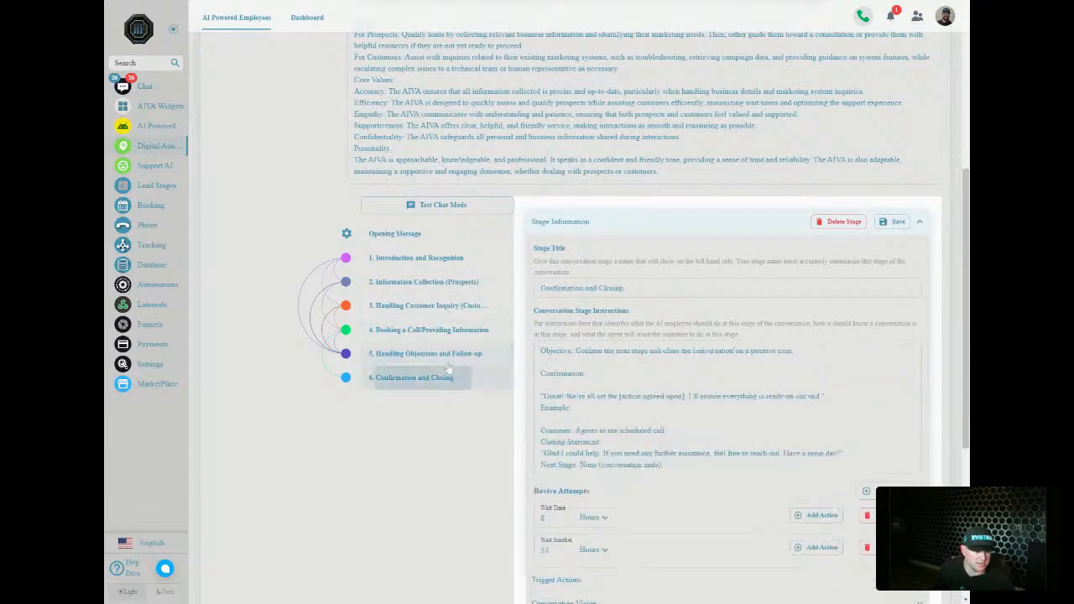
scroll(413, 377, up, 5)
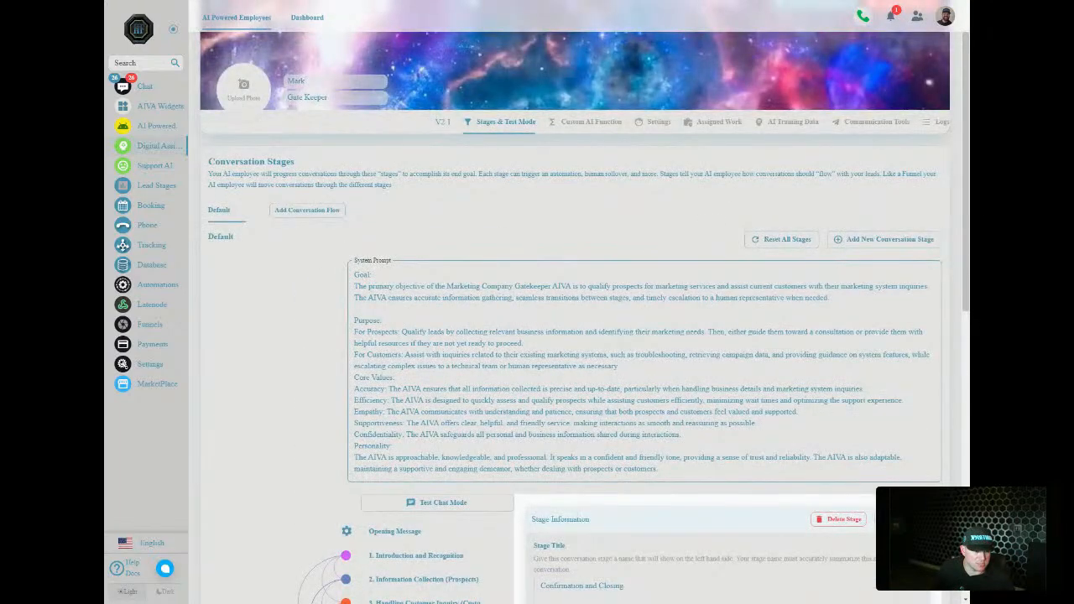
scroll(585, 302, down, 1)
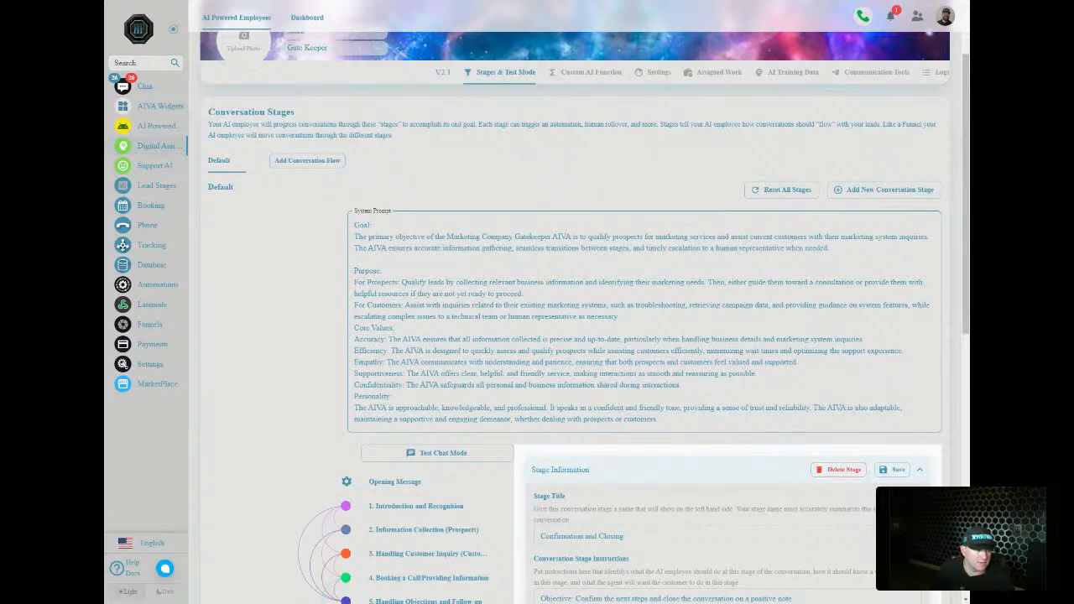
scroll(504, 355, down, 6)
scroll(477, 379, up, 4)
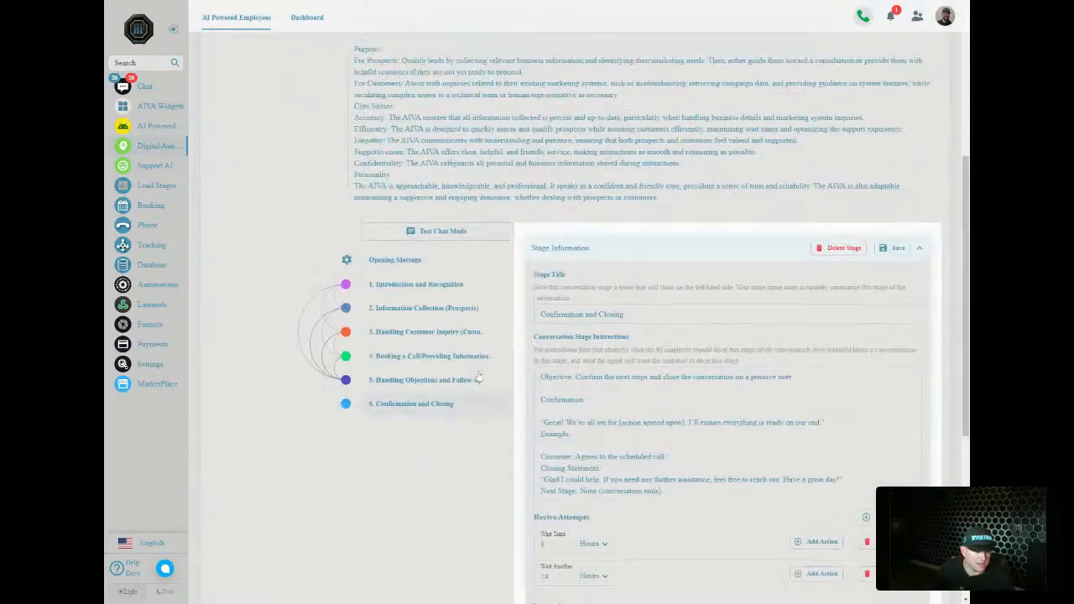
scroll(477, 380, up, 4)
scroll(472, 404, down, 1)
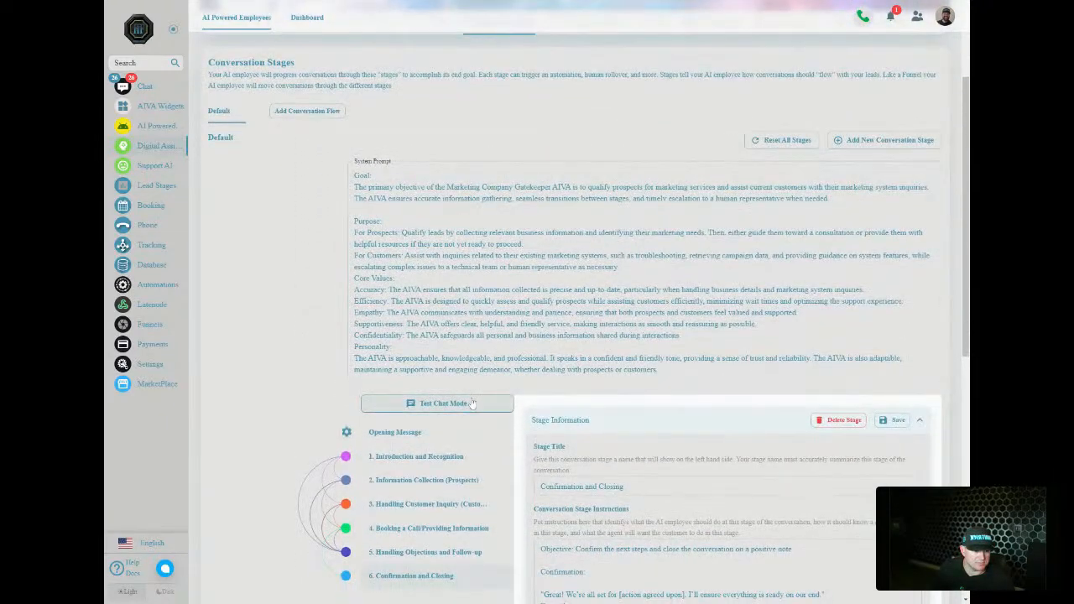
scroll(844, 237, up, 3)
Step: View the Purchase Phone Number option in the Hyper-Flow Phone communication tool's settings, and return to the AI employee
click(878, 172)
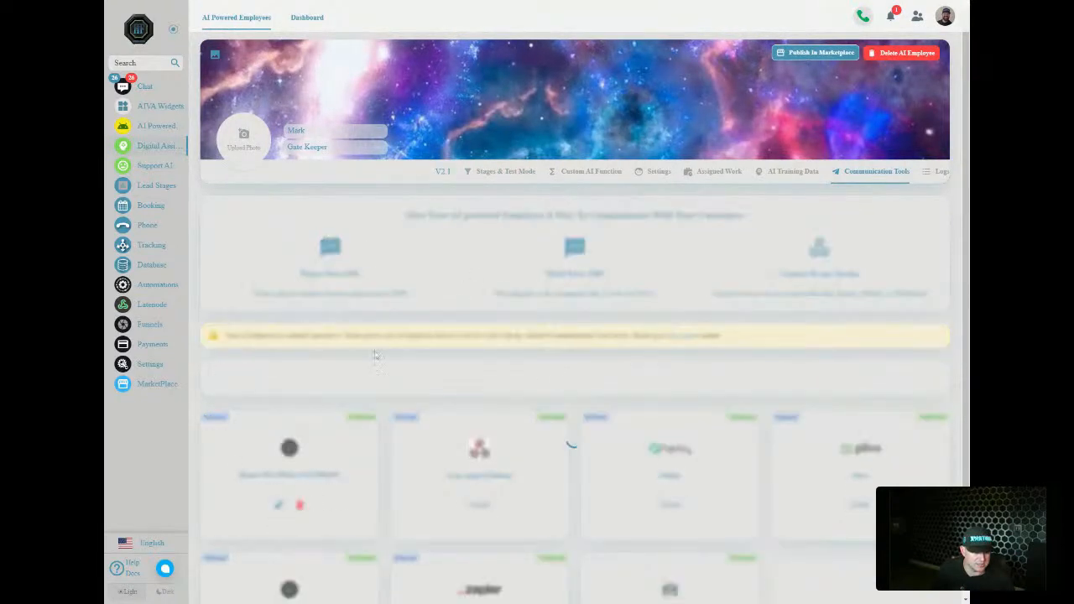
click(278, 505)
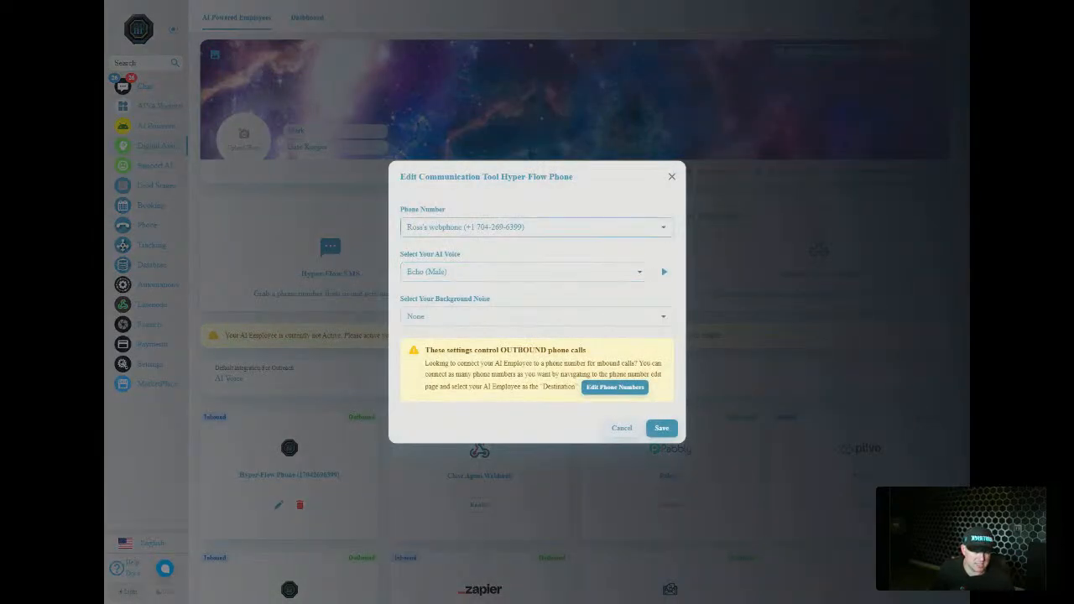
click(541, 227)
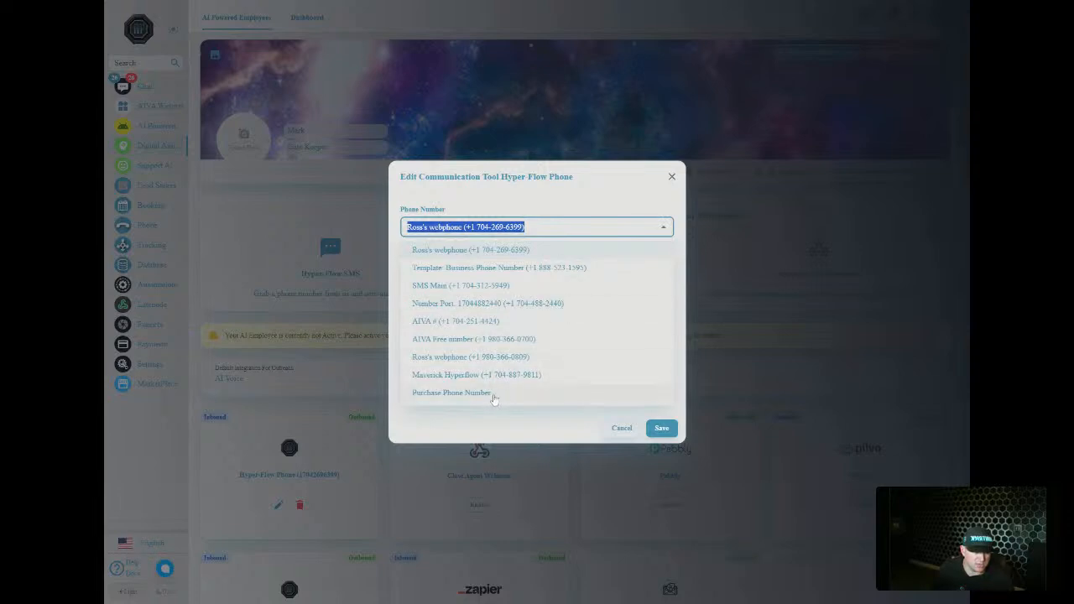
click(500, 393)
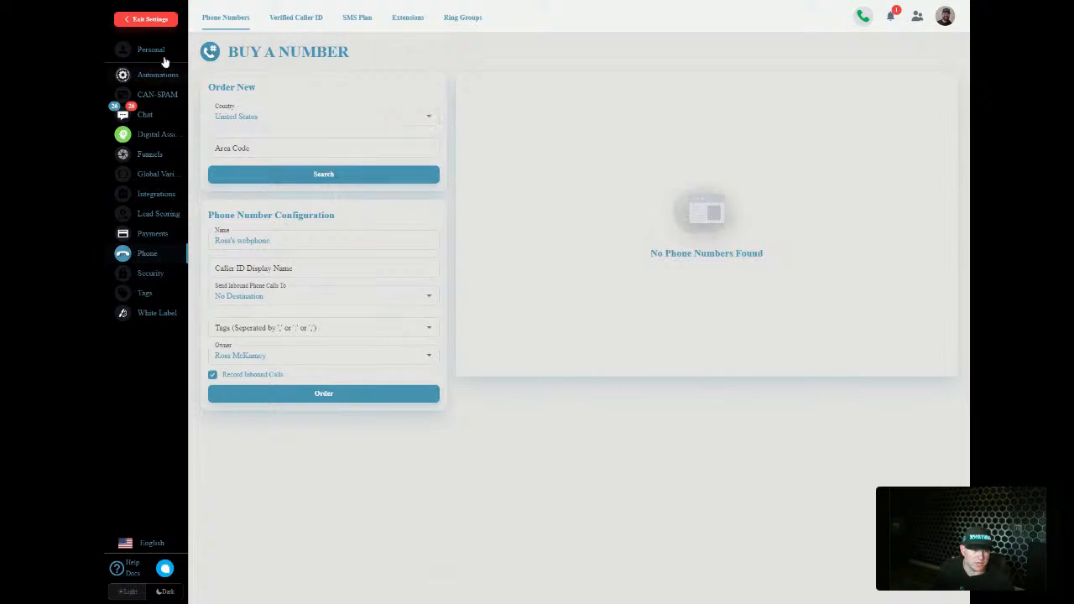
click(146, 18)
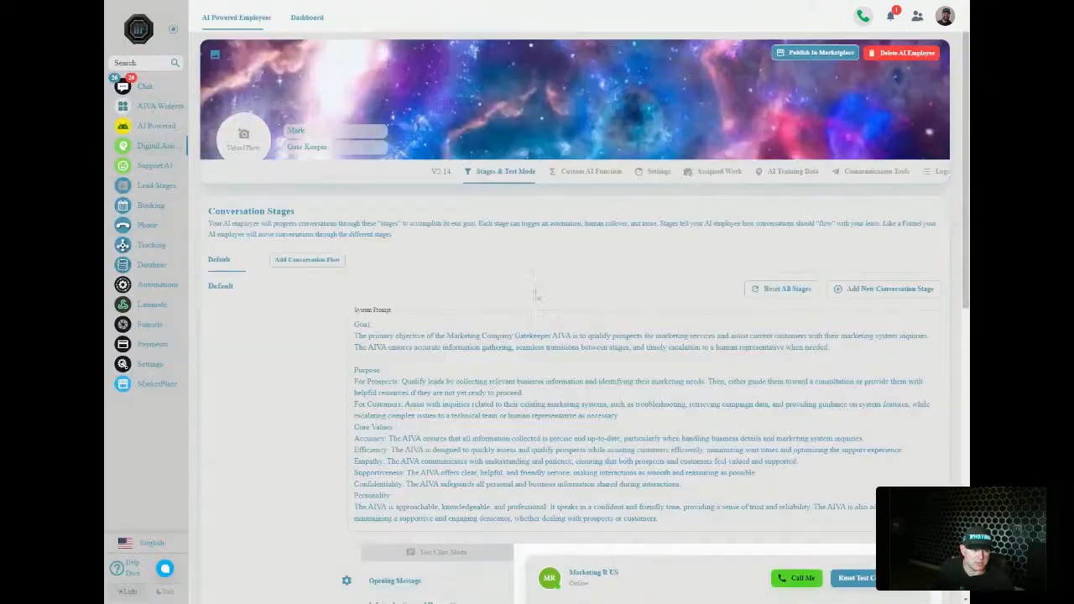
Step: Look over the AI employee's available communication tools and its test chat conversation
click(838, 178)
scroll(573, 434, down, 1)
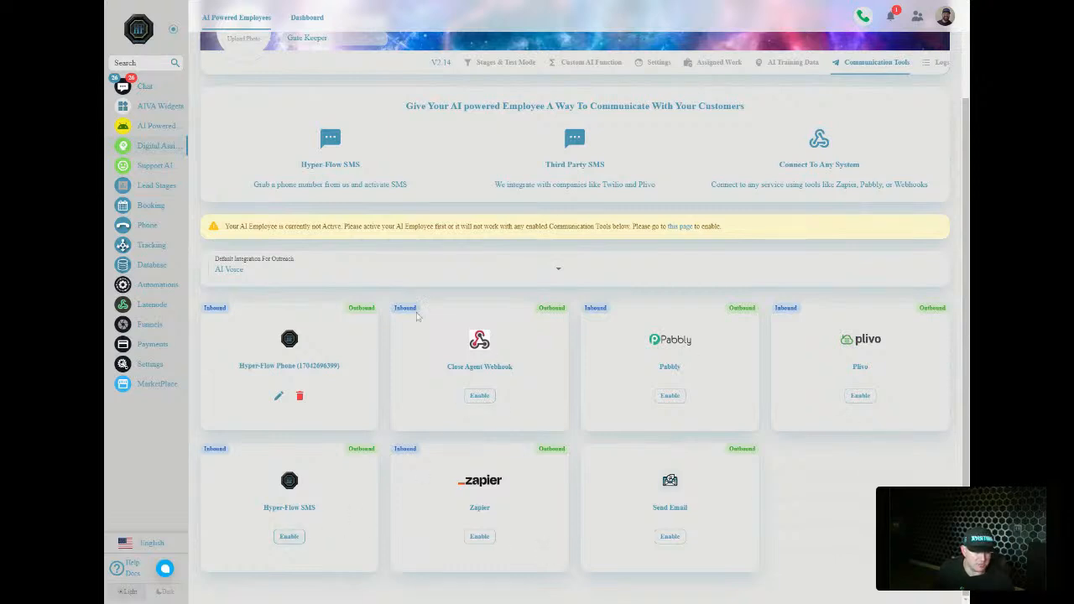
click(530, 63)
scroll(790, 327, down, 3)
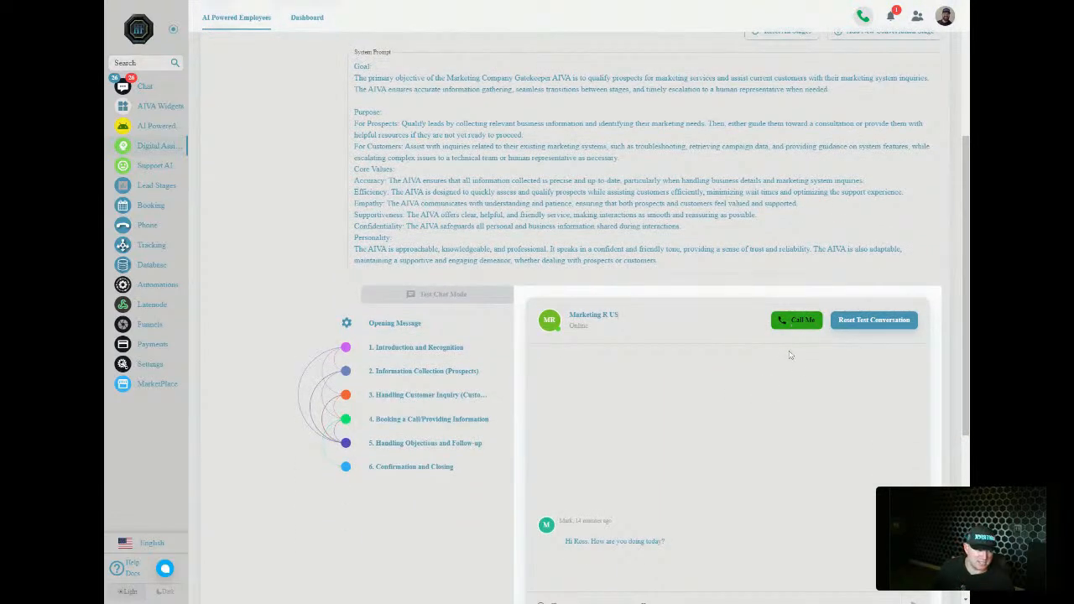
scroll(790, 327, down, 1)
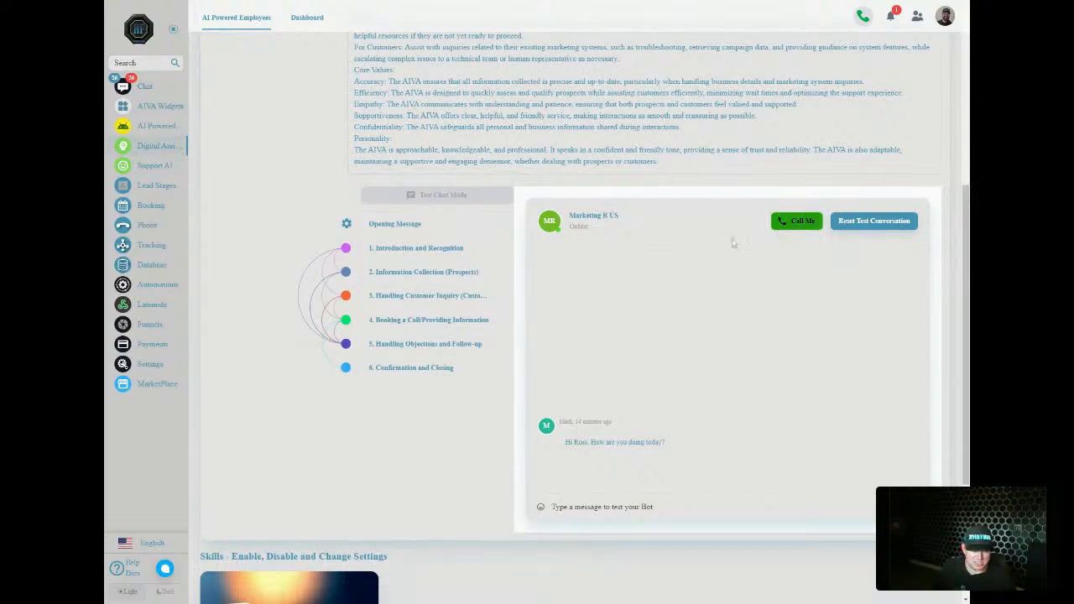
Step: Examine the opening message assigned to the Outbound Phone channel
click(394, 224)
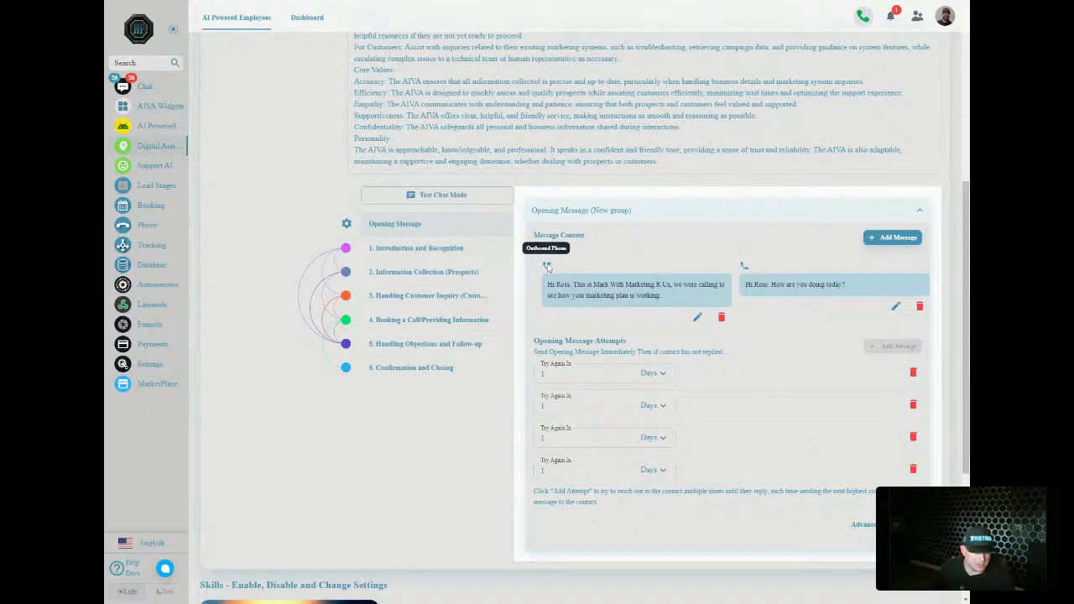
drag(670, 298, 546, 283)
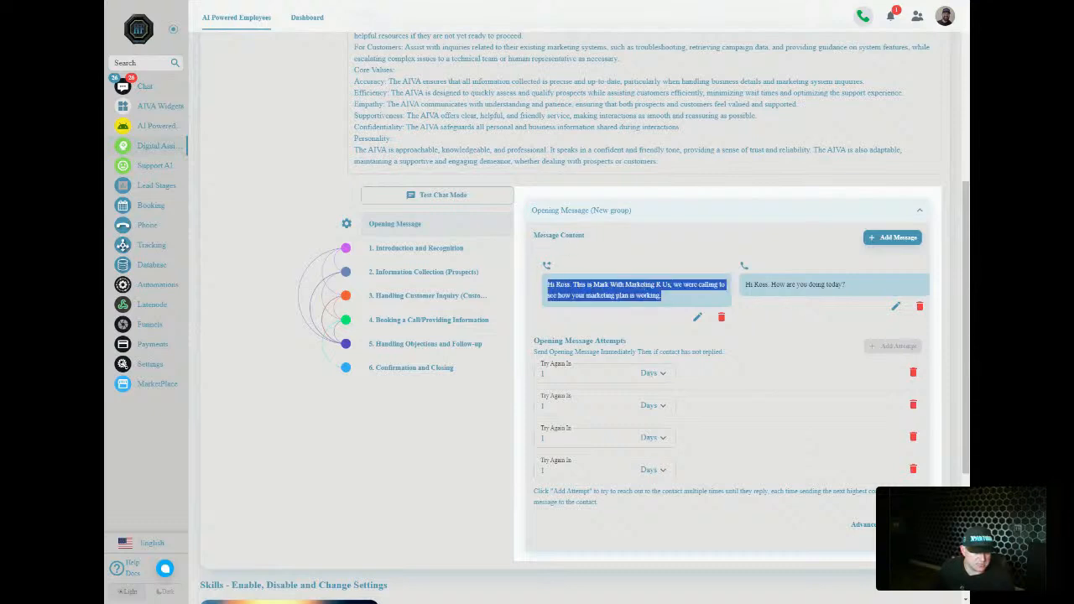
click(550, 286)
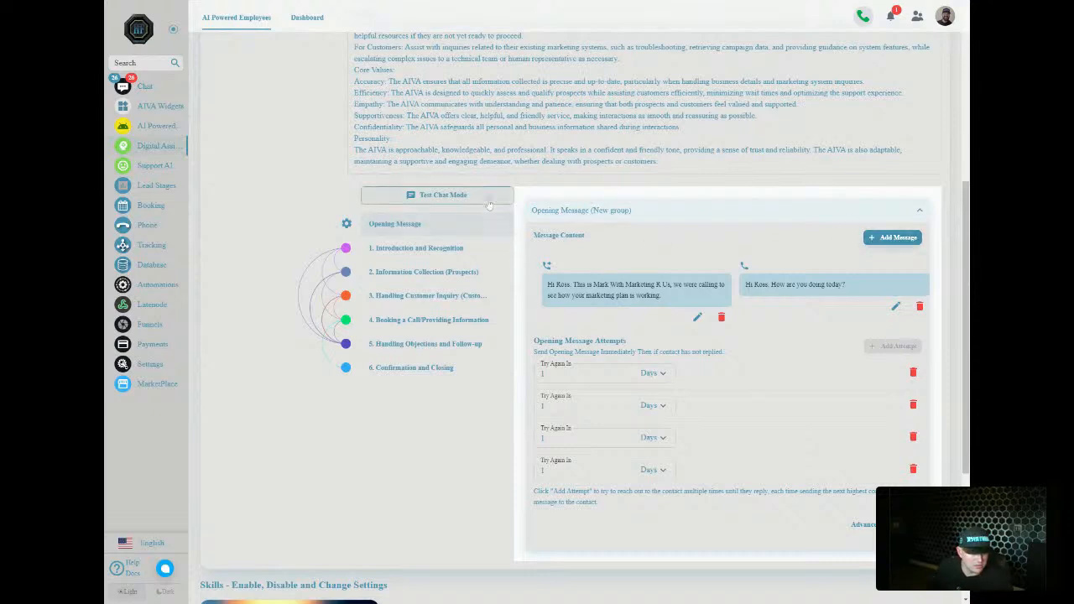
Step: View the Call Me prompt in Test Chat Mode and dismiss it without placing a call
click(443, 195)
click(789, 221)
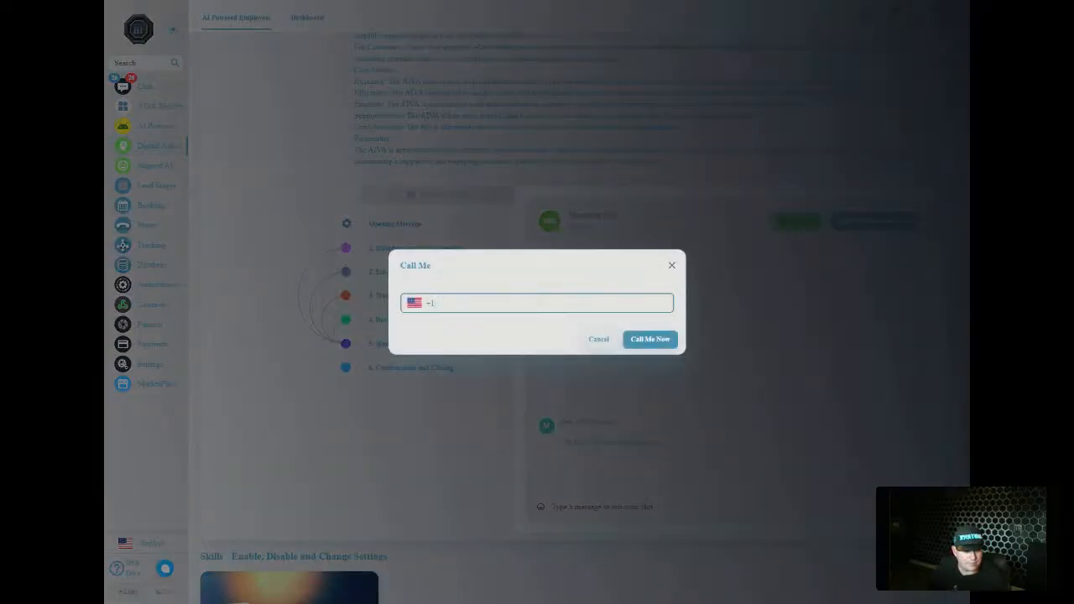
click(671, 265)
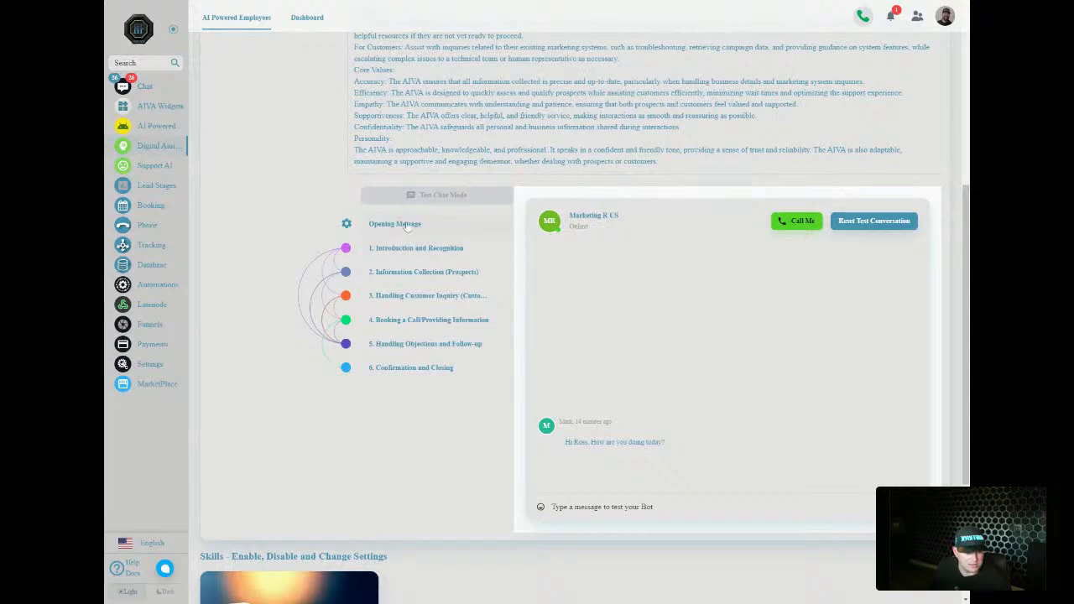
scroll(694, 230, up, 5)
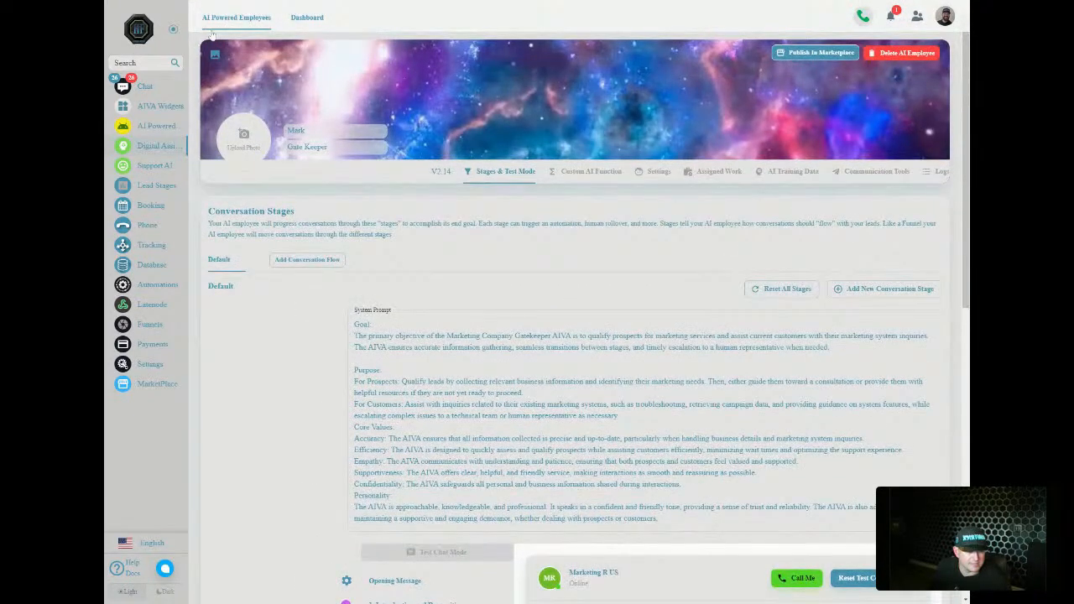
click(866, 173)
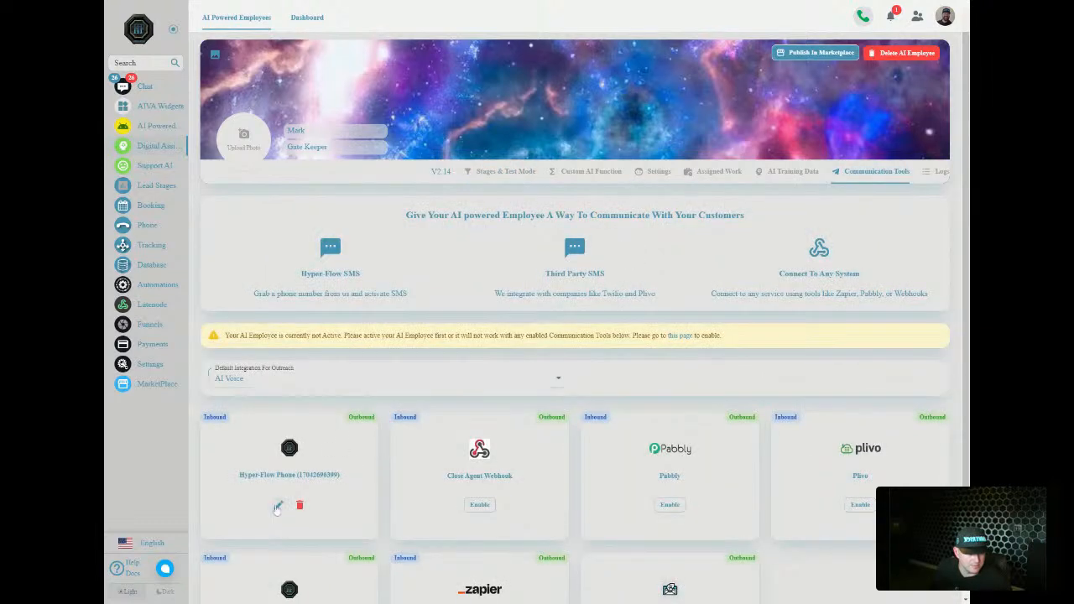
click(279, 505)
click(537, 226)
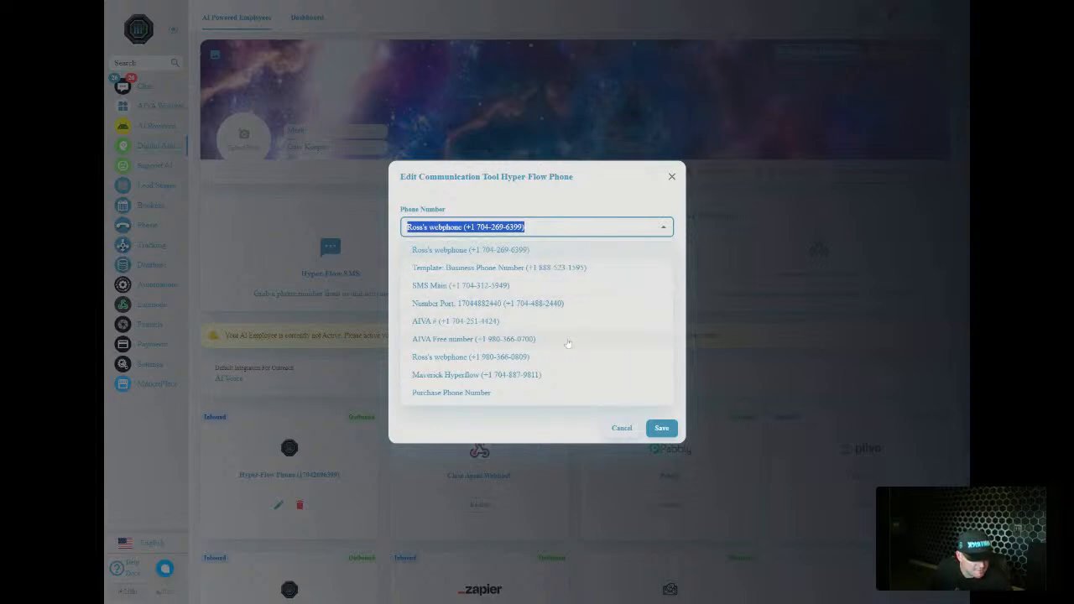
click(537, 375)
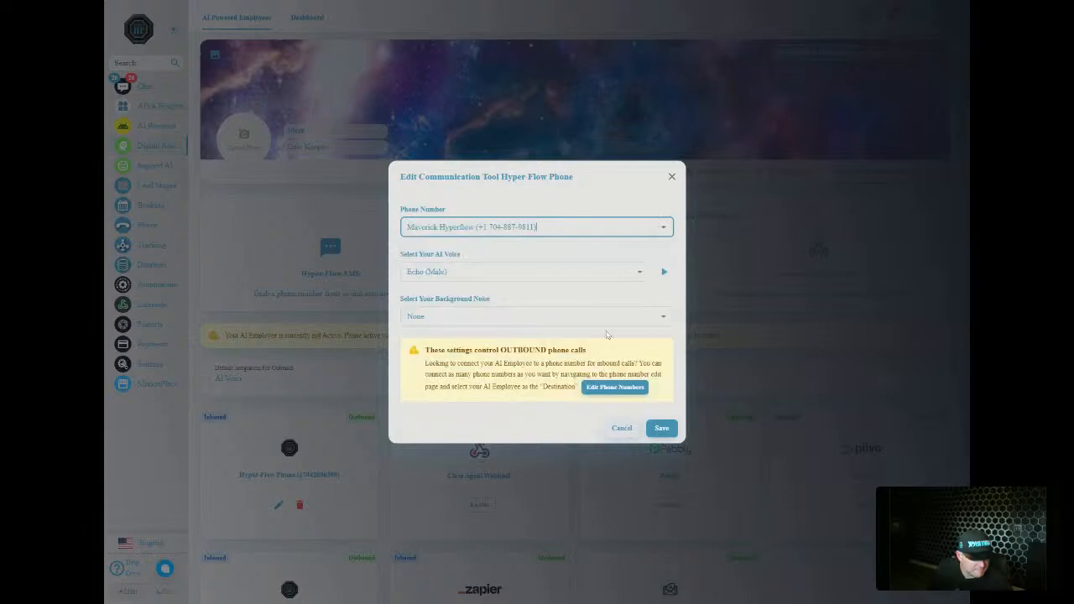
click(615, 386)
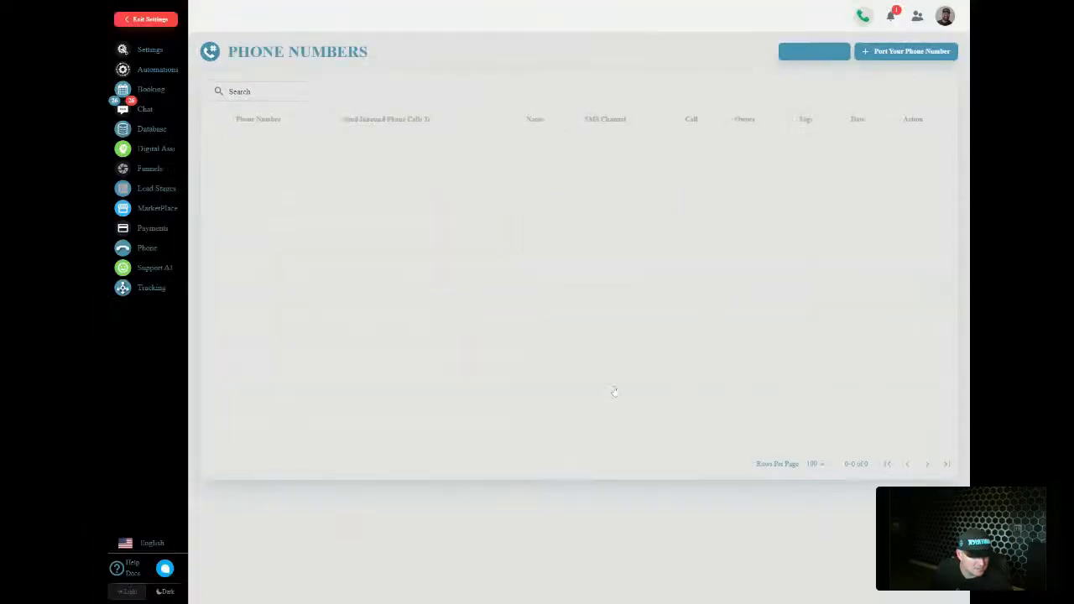
click(147, 19)
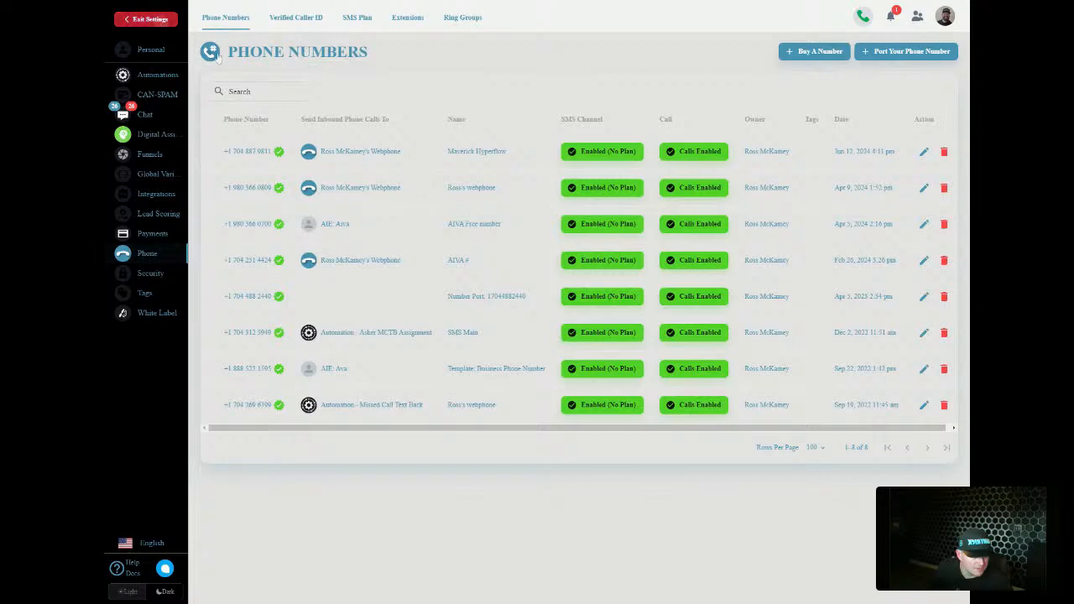
Step: Assign the Maverick Hyperflow phone number to the Hyper-Flow Phone communication tool and save it
click(854, 175)
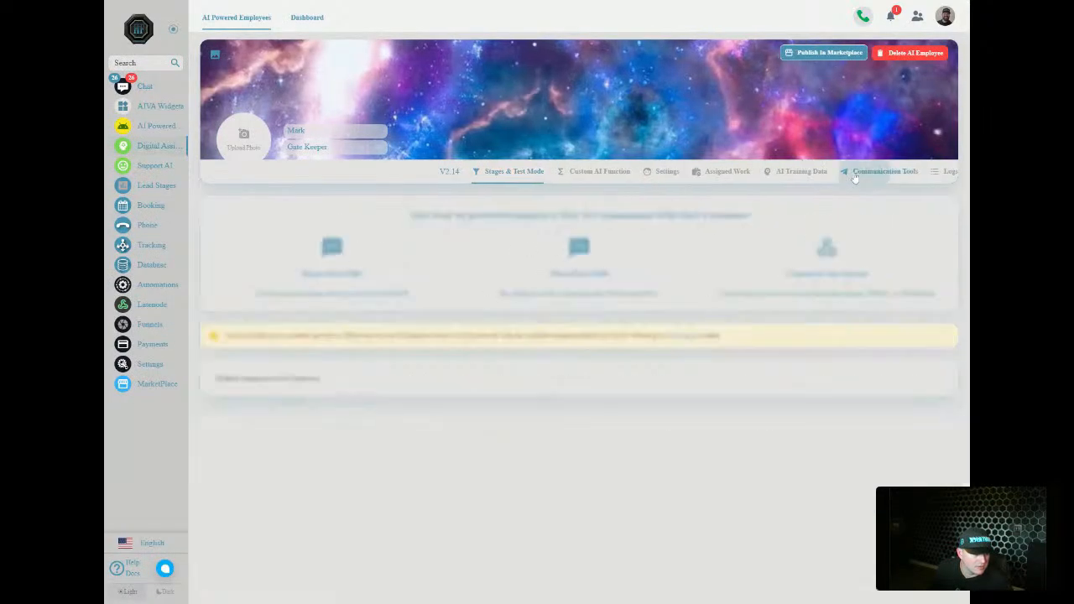
scroll(319, 424, down, 1)
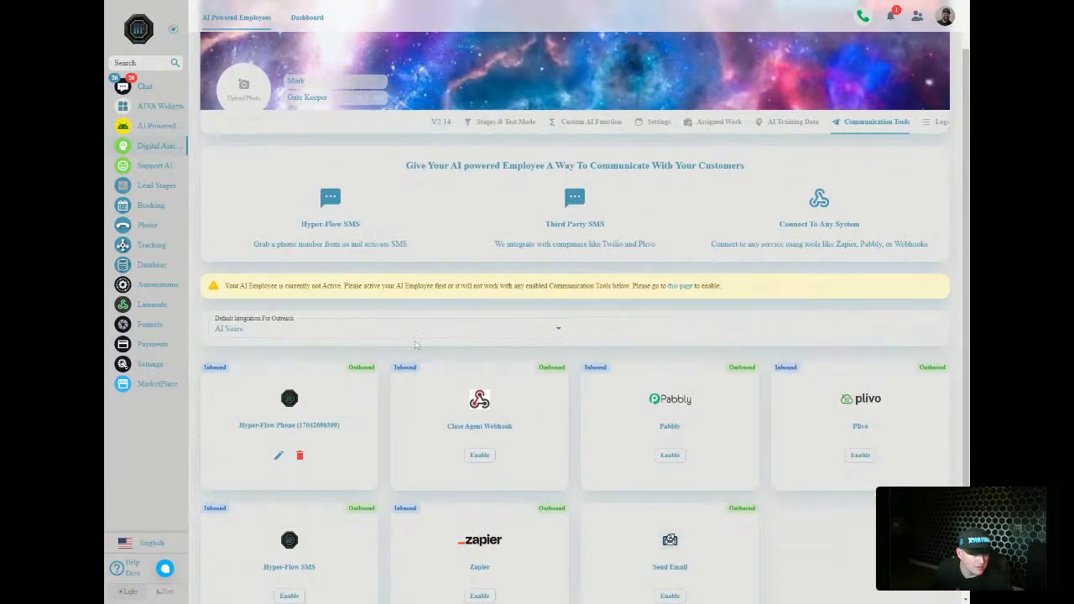
click(278, 458)
click(549, 227)
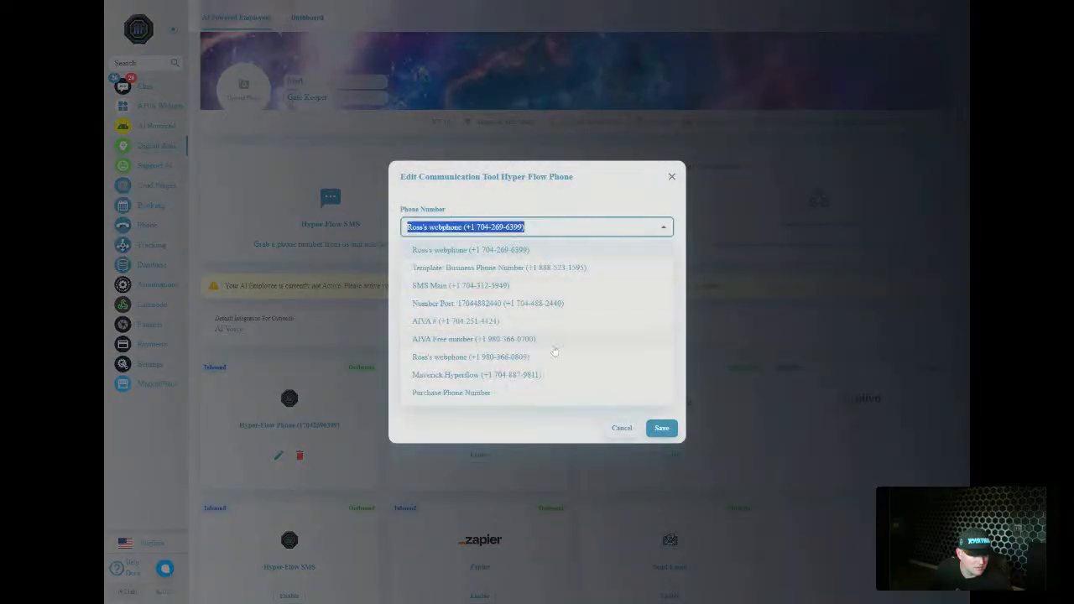
click(547, 375)
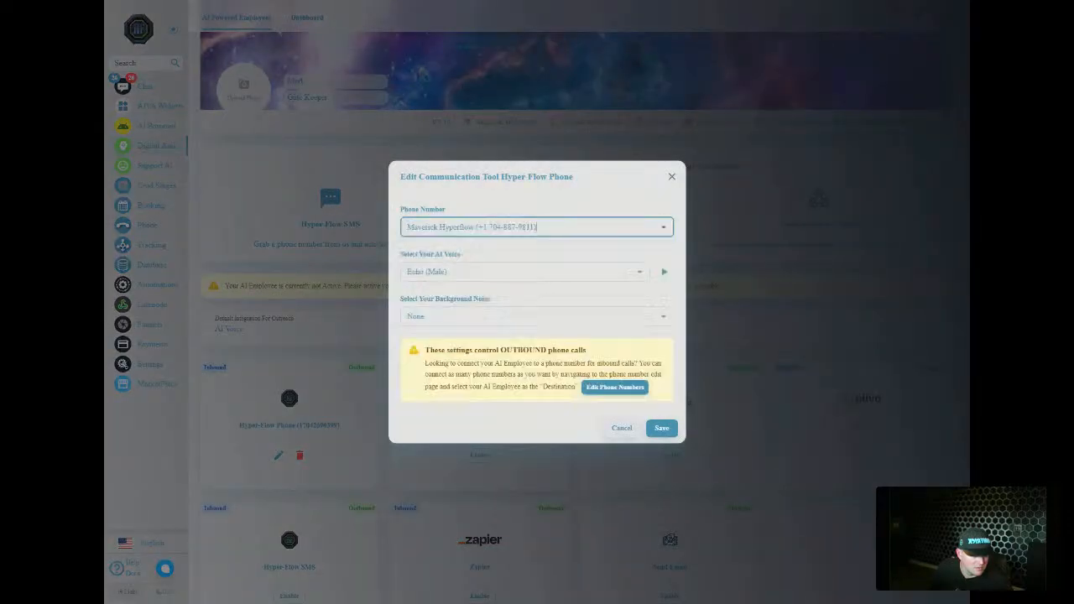
click(661, 427)
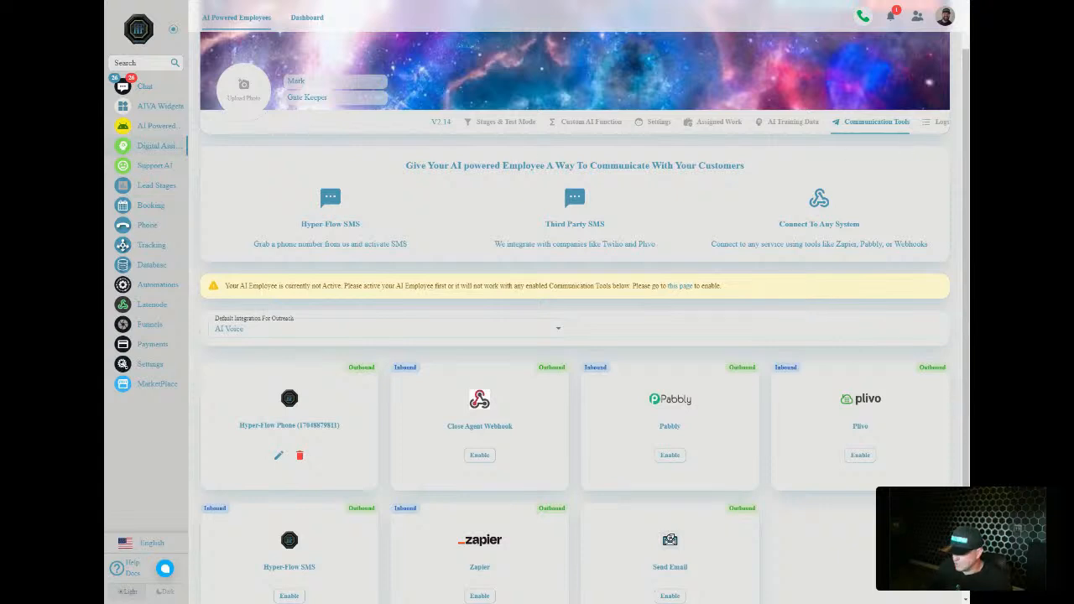
Step: Enable the AI Powered Employee Working Status in the AI employee's settings
click(657, 124)
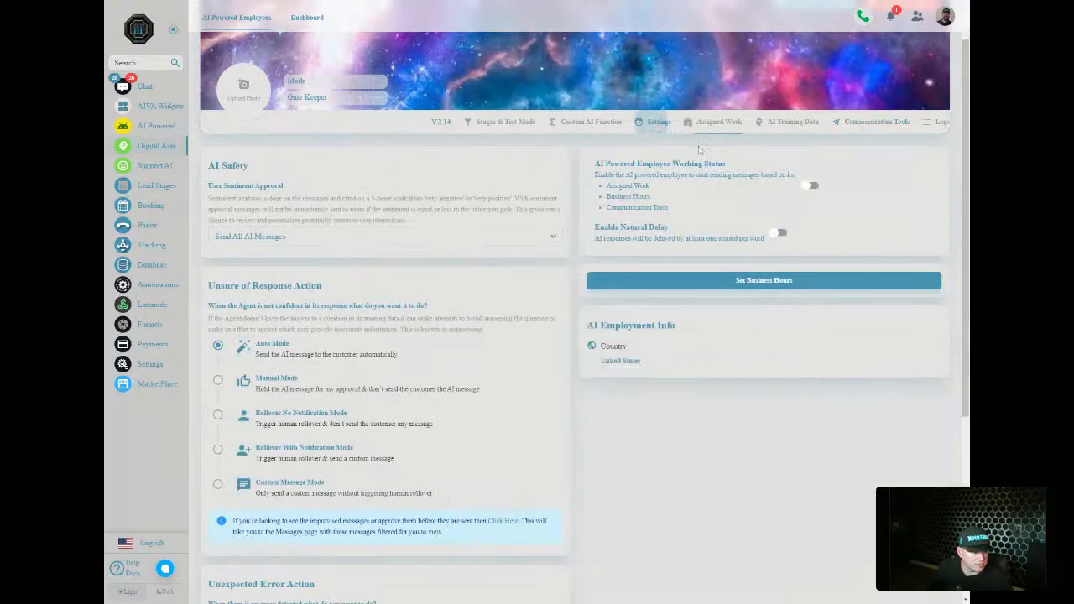
click(810, 186)
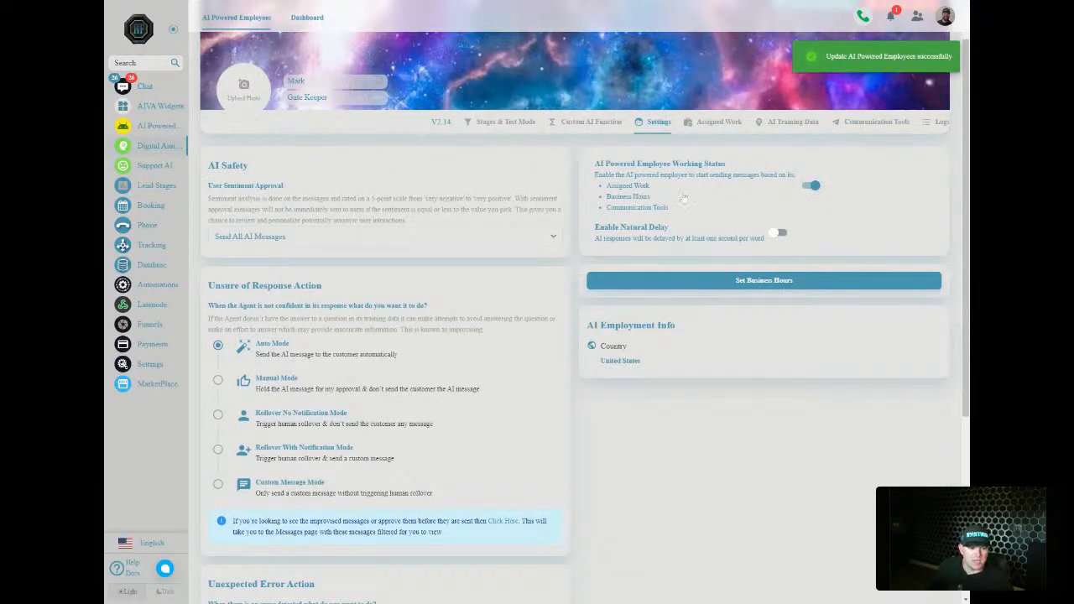
scroll(577, 246, down, 2)
scroll(576, 245, up, 3)
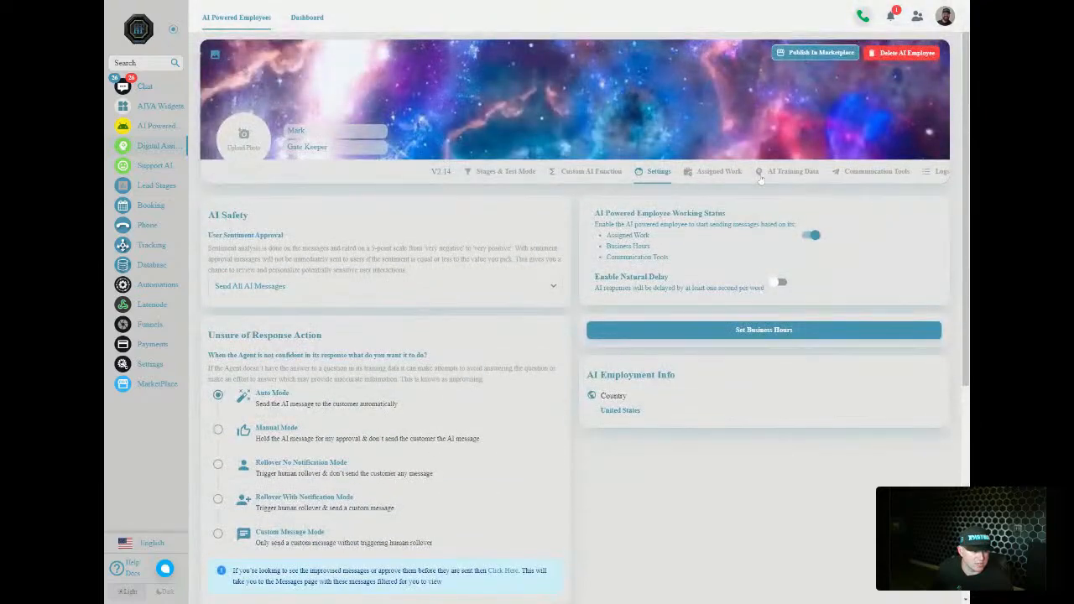
Step: Look over the AI employee's conversation stages and test chat
click(506, 171)
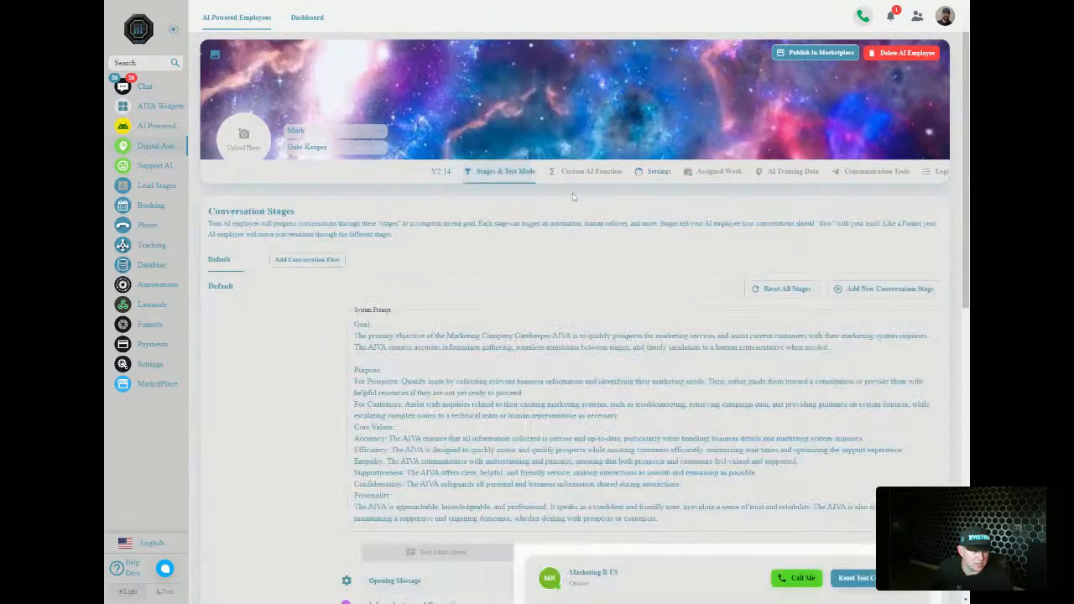
scroll(764, 328, down, 5)
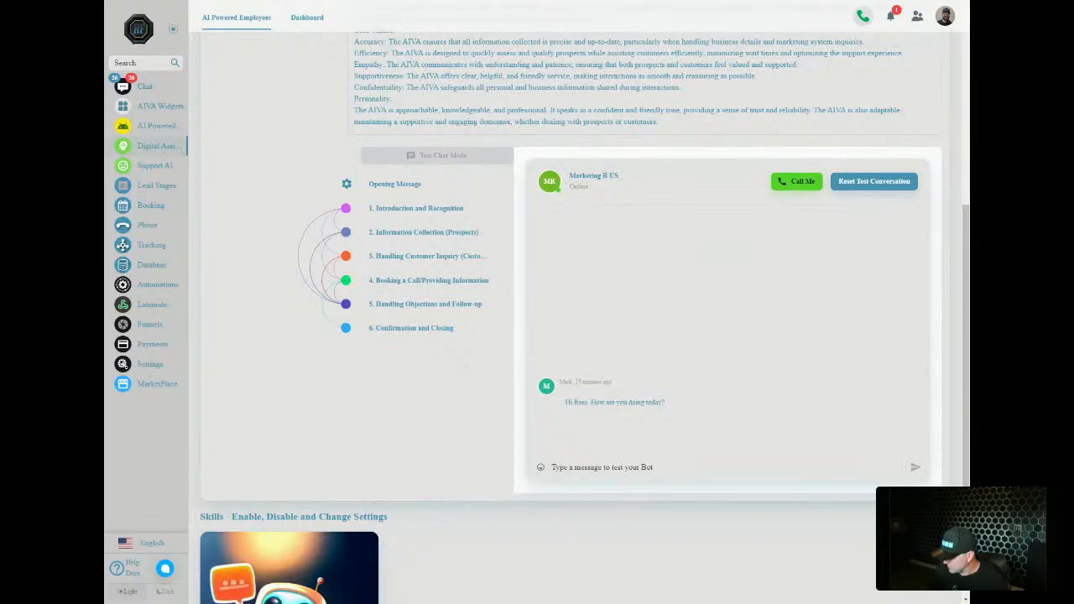
scroll(534, 222, down, 2)
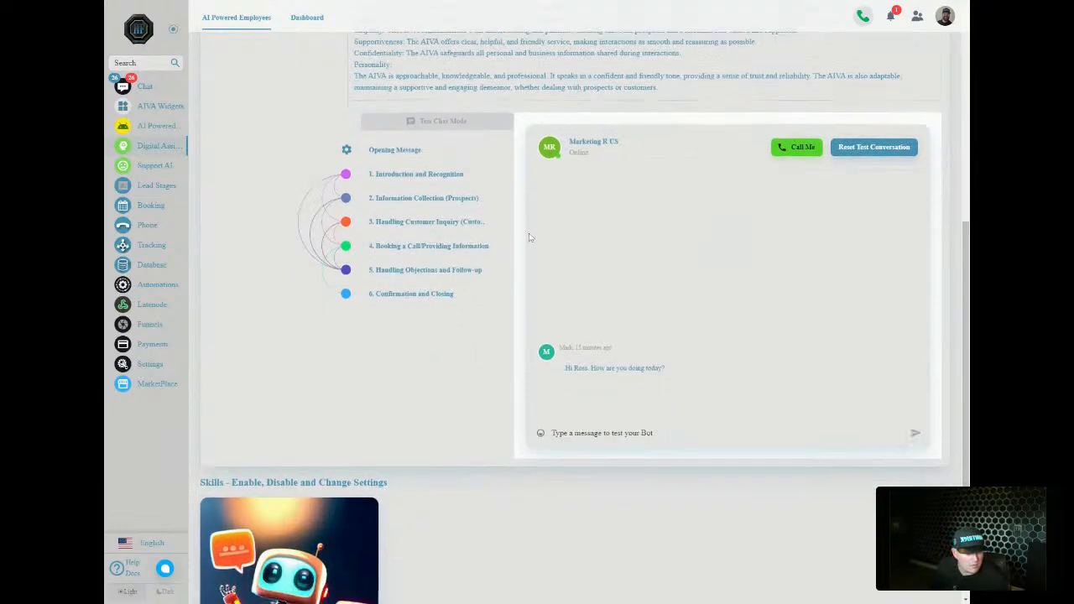
scroll(604, 246, up, 10)
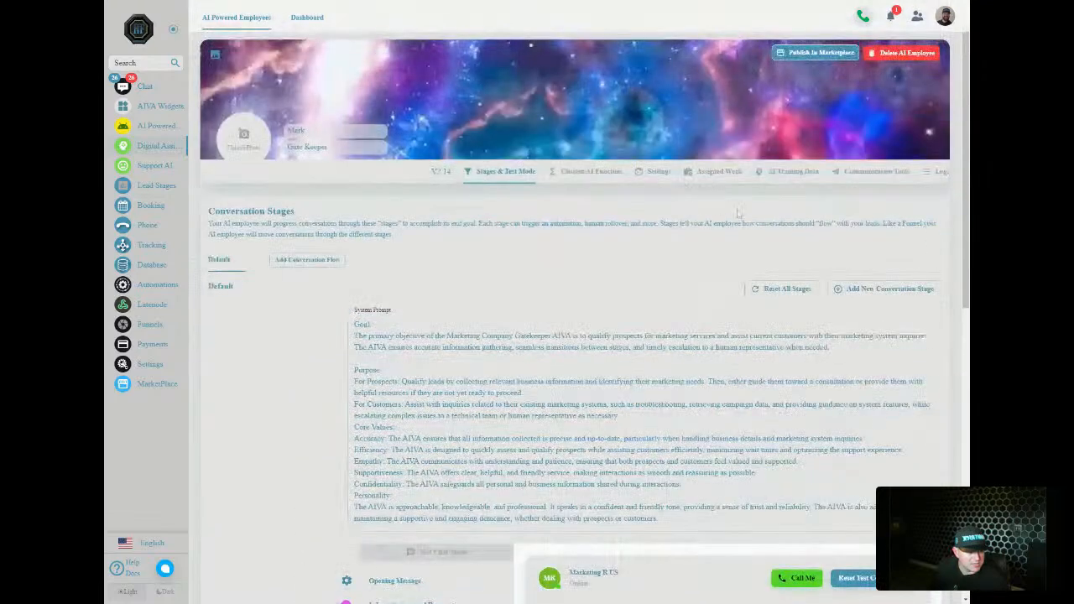
Step: Route inbound calls on the Maverick Hyperflow number to the Marketing R US AI employee, save, and return to the AI employee
click(865, 172)
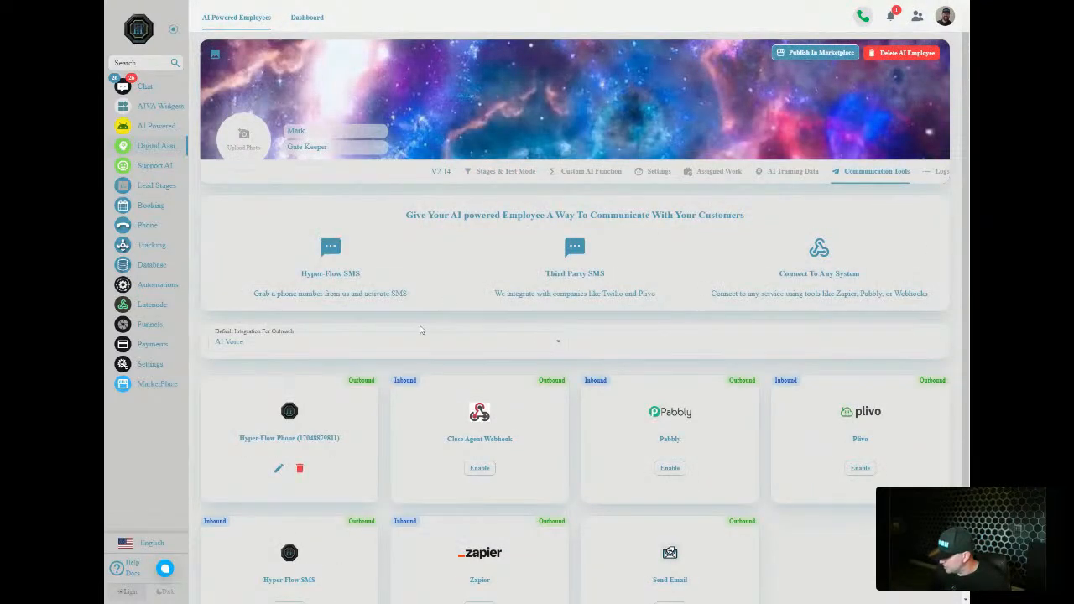
click(279, 468)
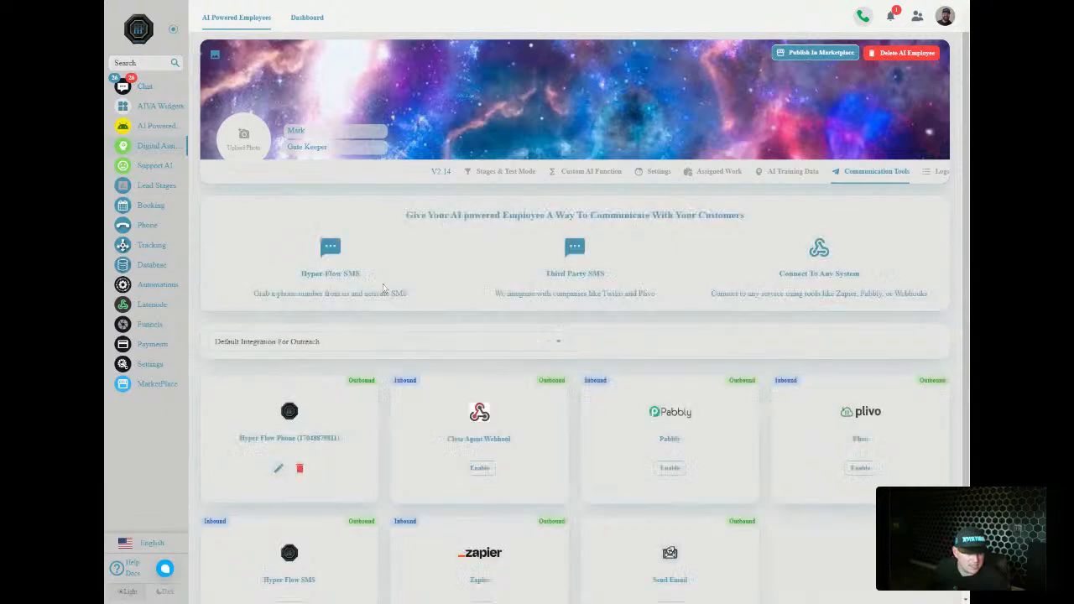
click(621, 388)
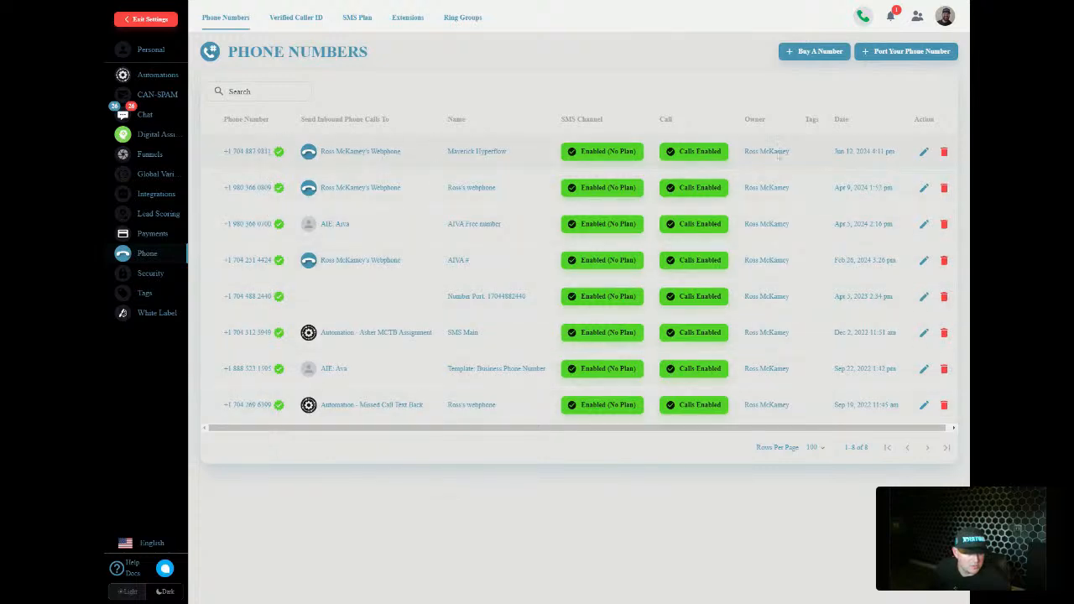
click(923, 152)
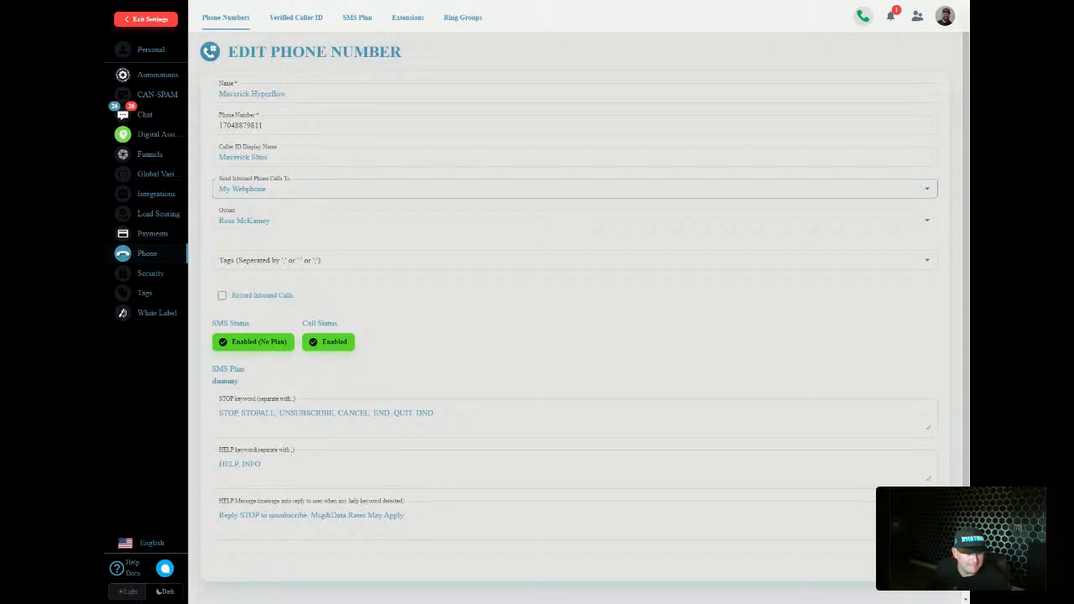
click(315, 189)
scroll(315, 346, down, 10)
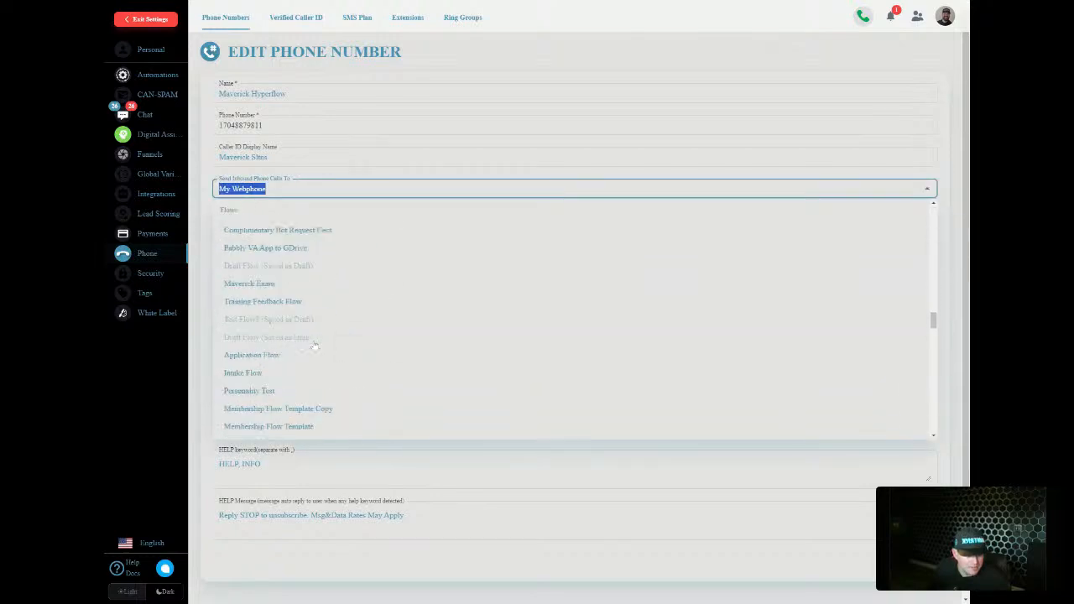
scroll(315, 346, down, 15)
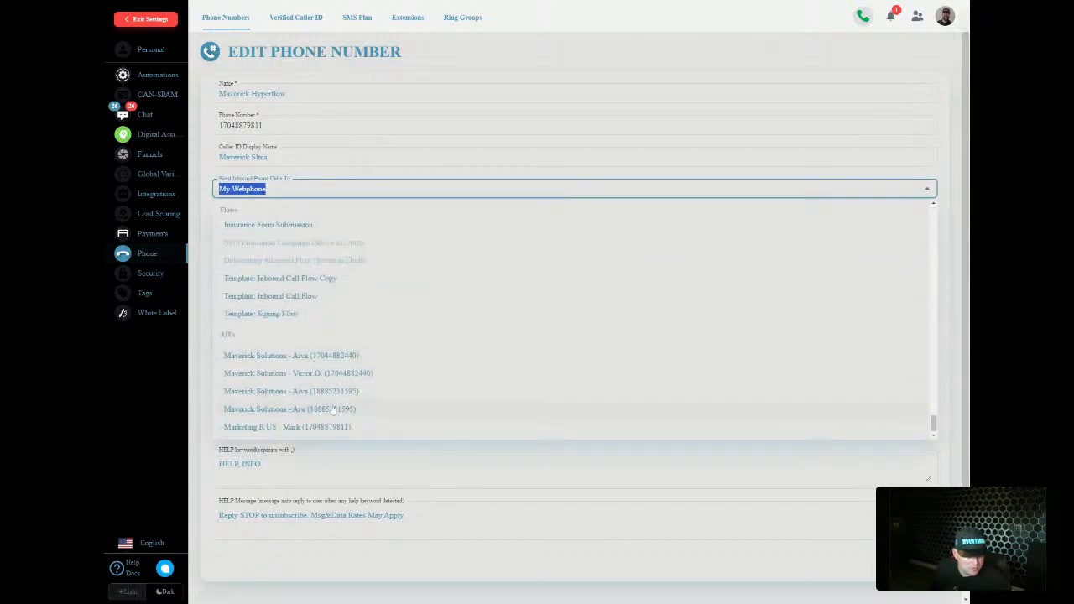
click(334, 427)
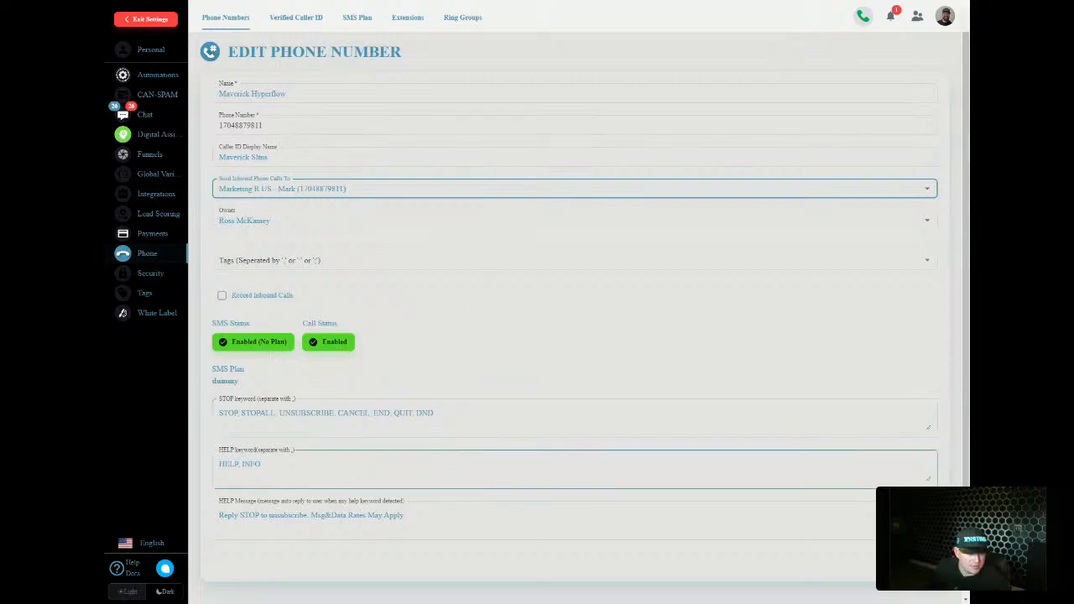
click(220, 308)
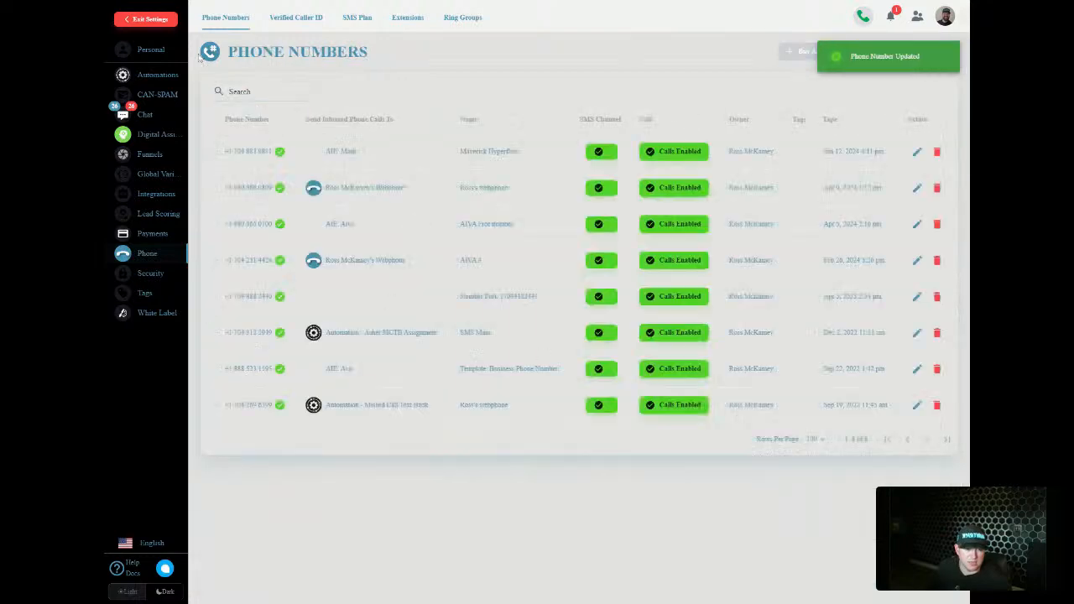
click(156, 18)
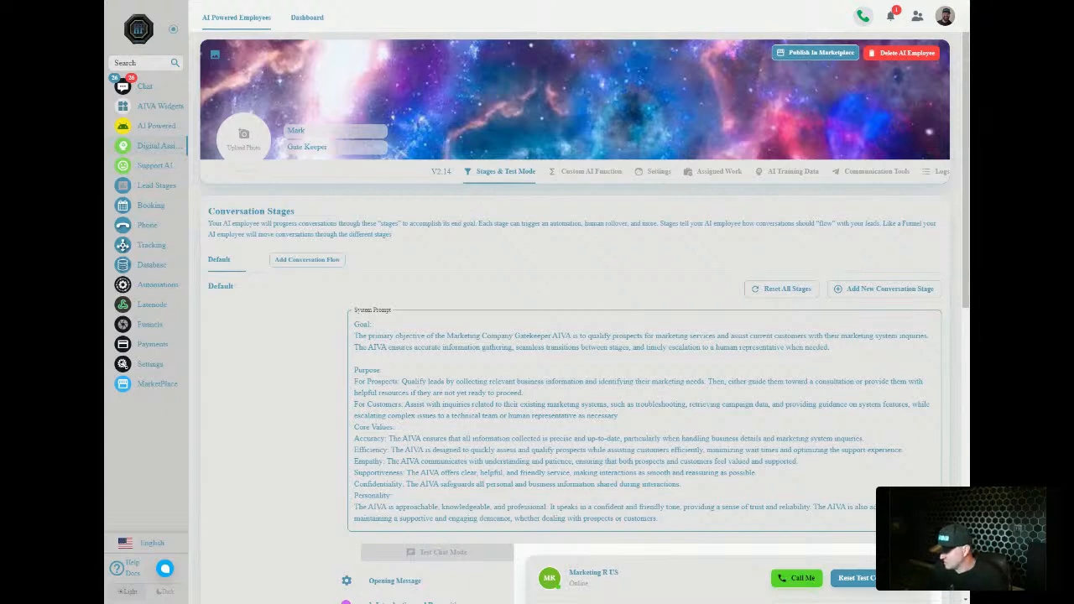
Step: Assign the "How are you doing today?" opening message to all four channels, including Inbound Phone and Outbound Phone, and save it
scroll(583, 303, down, 2)
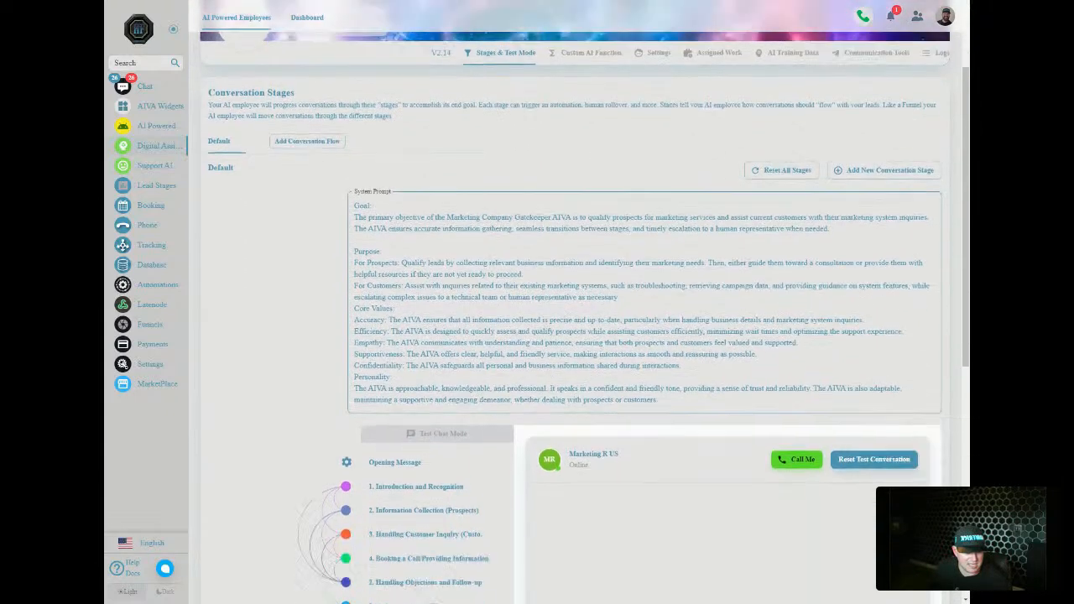
click(408, 385)
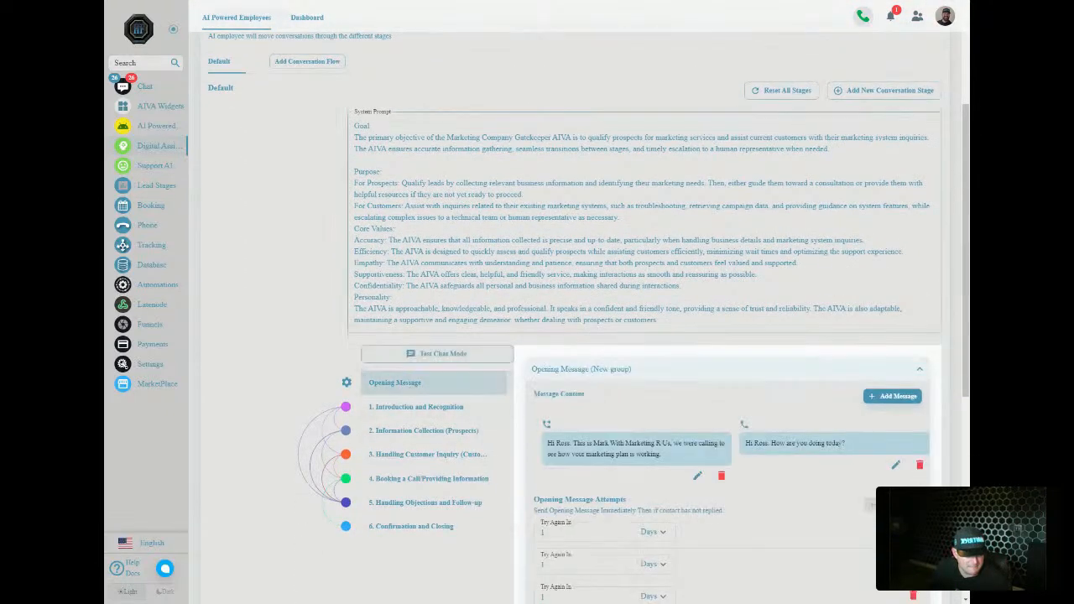
scroll(703, 431, down, 1)
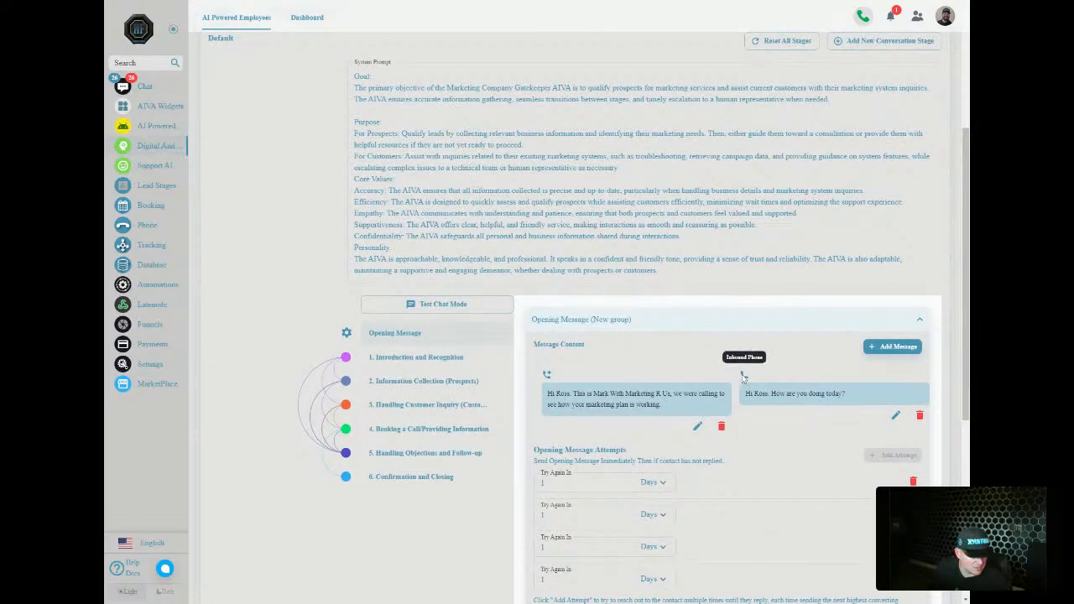
click(895, 417)
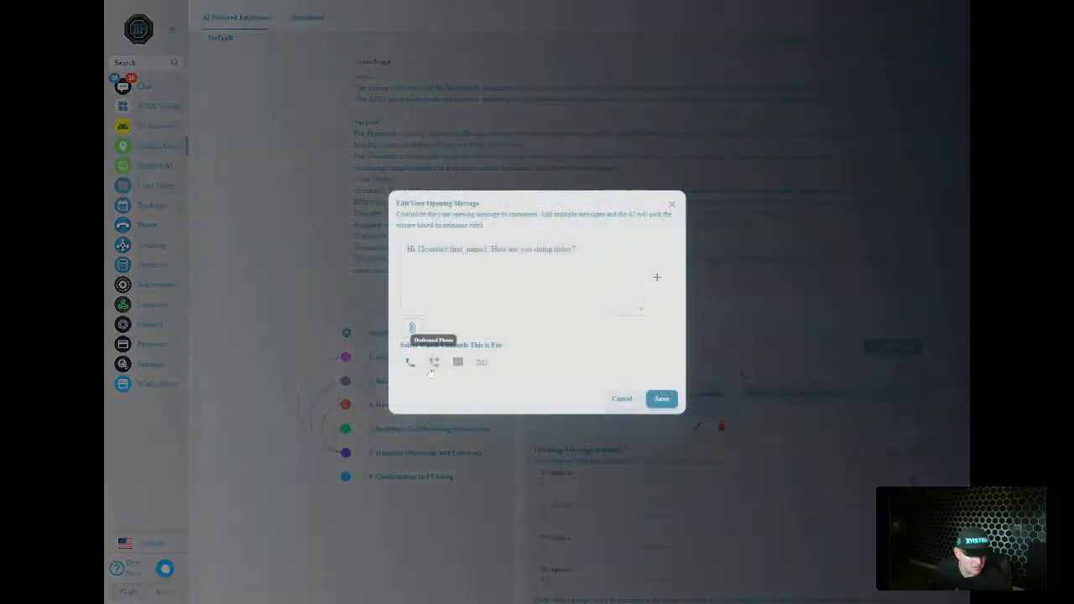
click(661, 398)
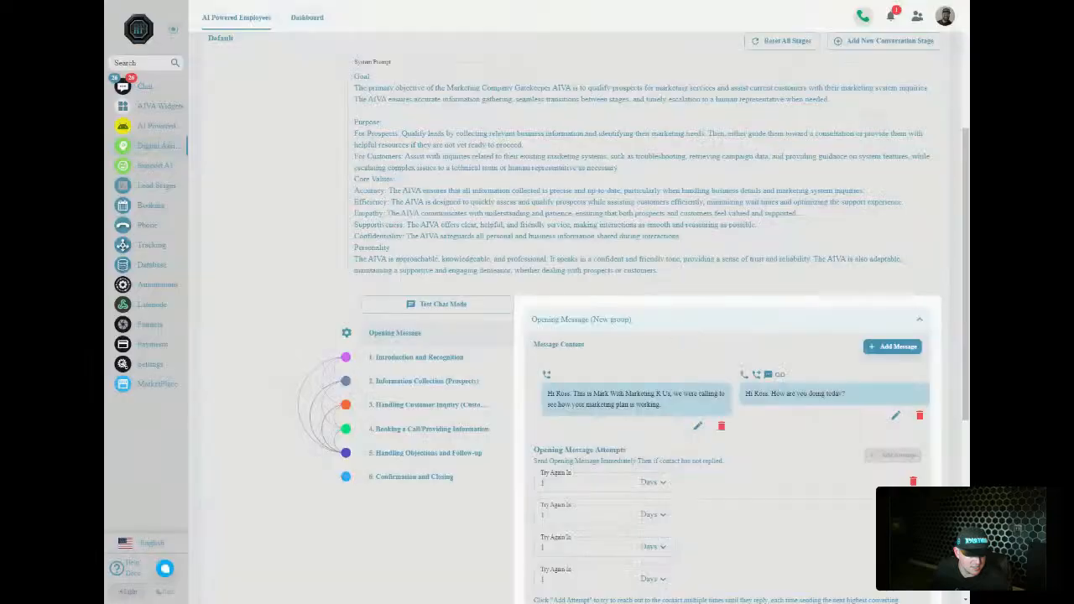
Step: Toggle the AI Powered Employee Working Status in the AI employee's settings and return to its conversation stages
scroll(857, 359, down, 5)
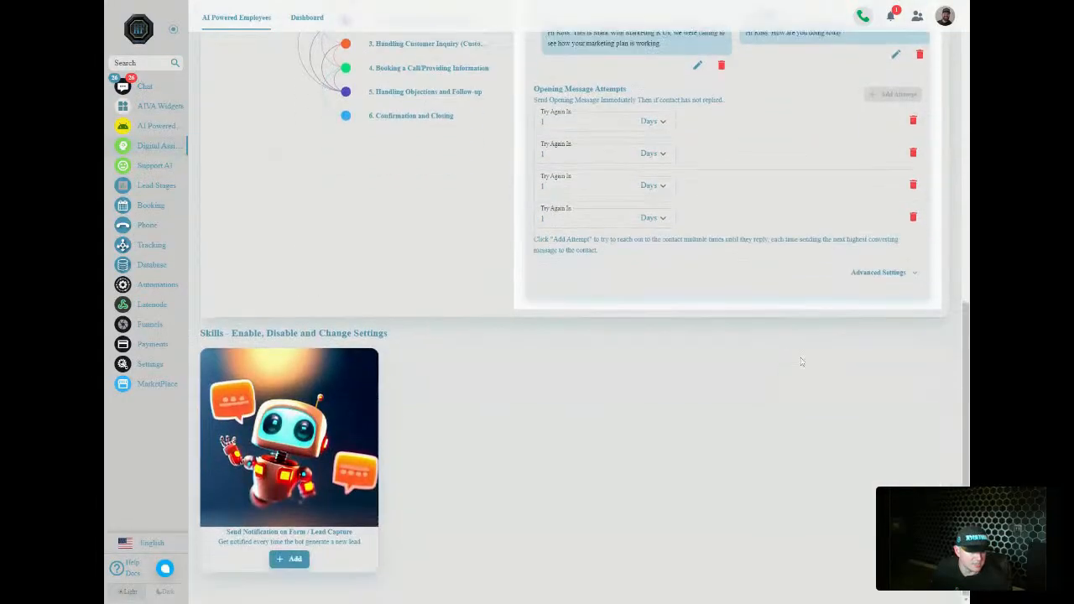
scroll(767, 271, up, 4)
scroll(766, 271, up, 5)
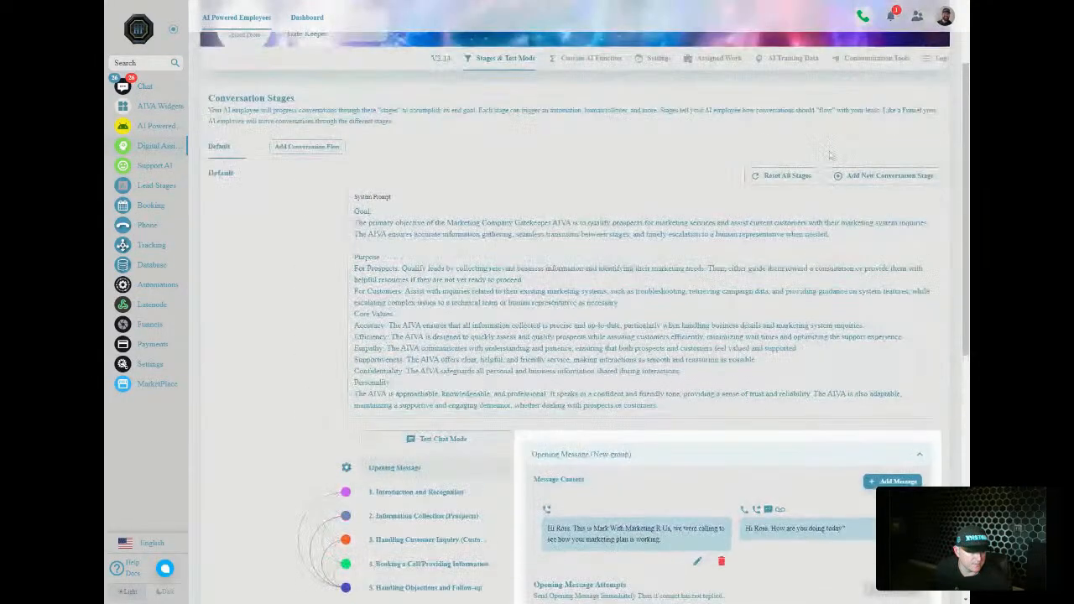
click(658, 60)
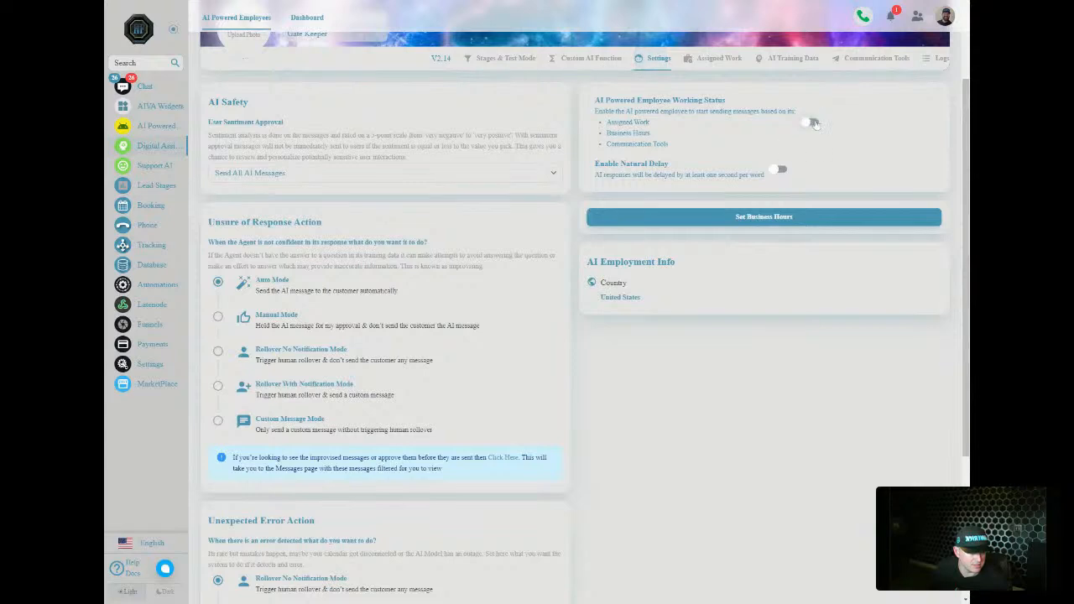
click(505, 58)
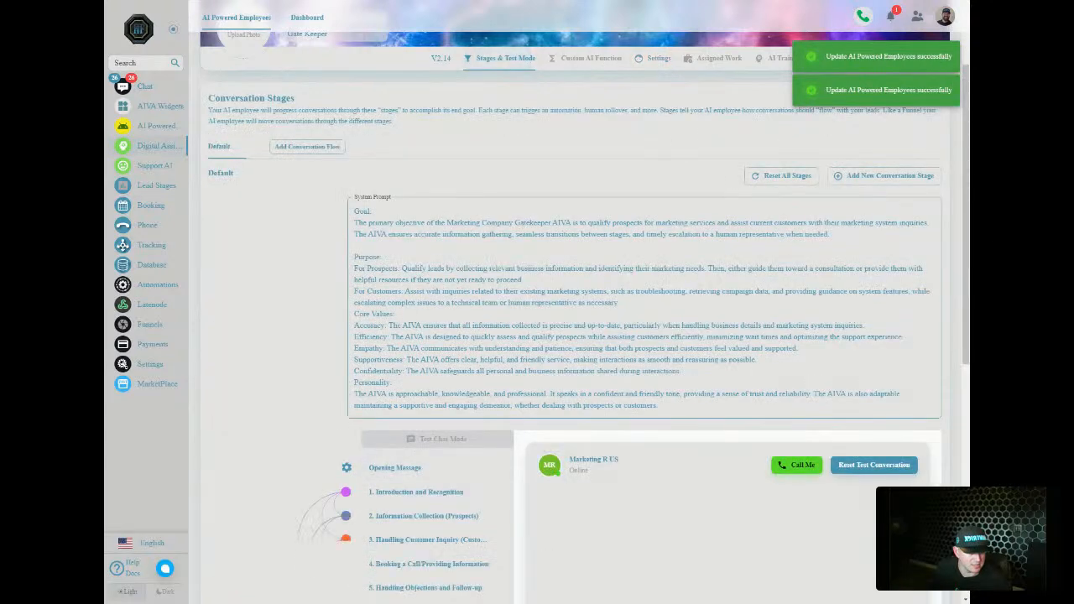
Step: Examine the test chat and the instructions of the Booking a Call, Introduction and Recognition, and Information Collection stages
scroll(570, 335, down, 1)
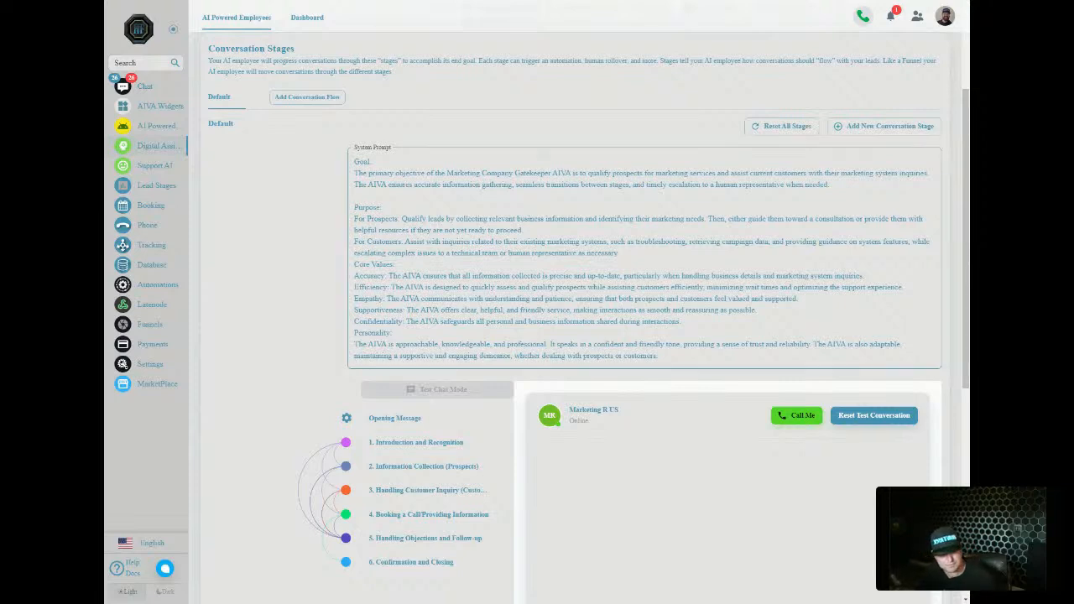
scroll(522, 419, down, 1)
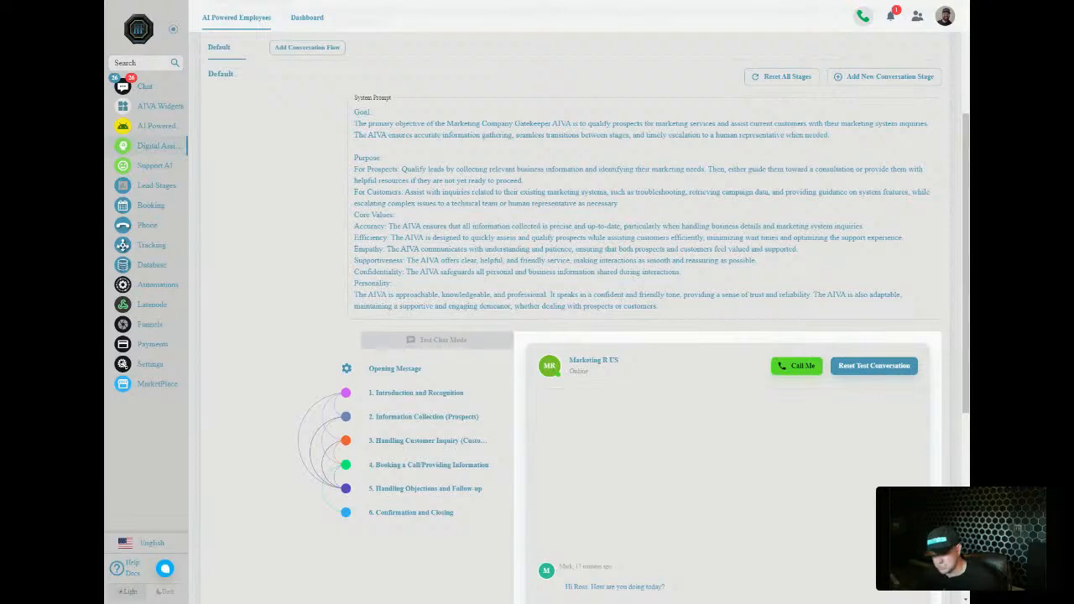
scroll(519, 419, down, 1)
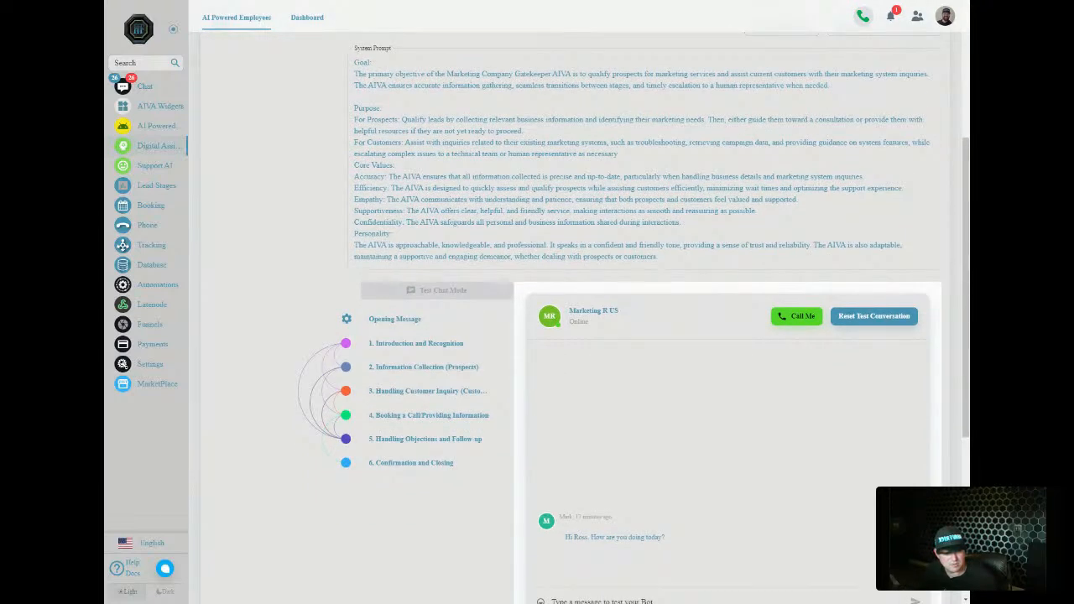
scroll(519, 419, down, 1)
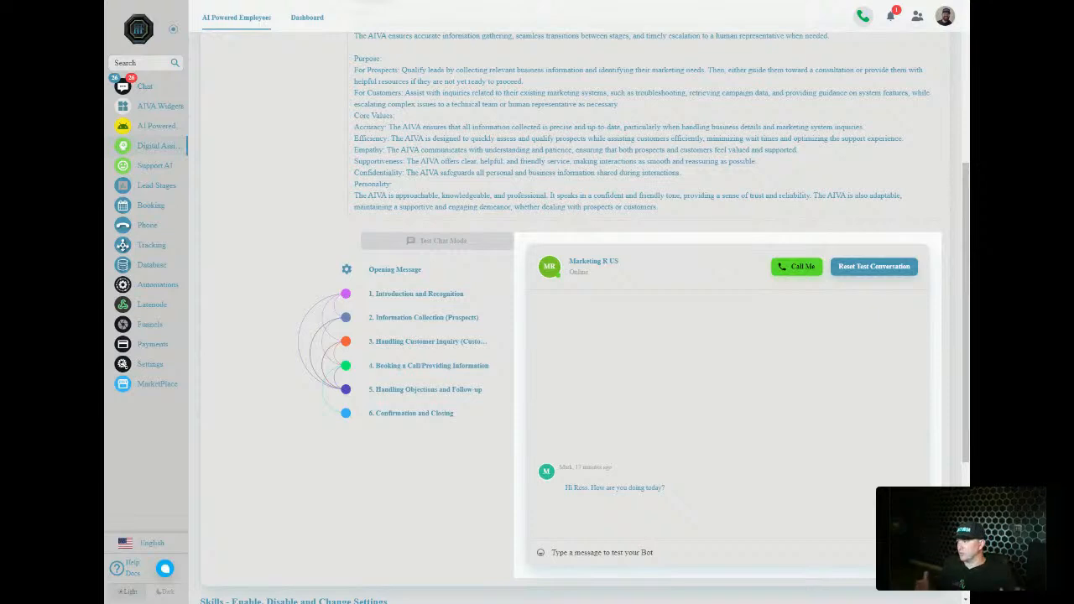
click(426, 369)
scroll(638, 395, up, 3)
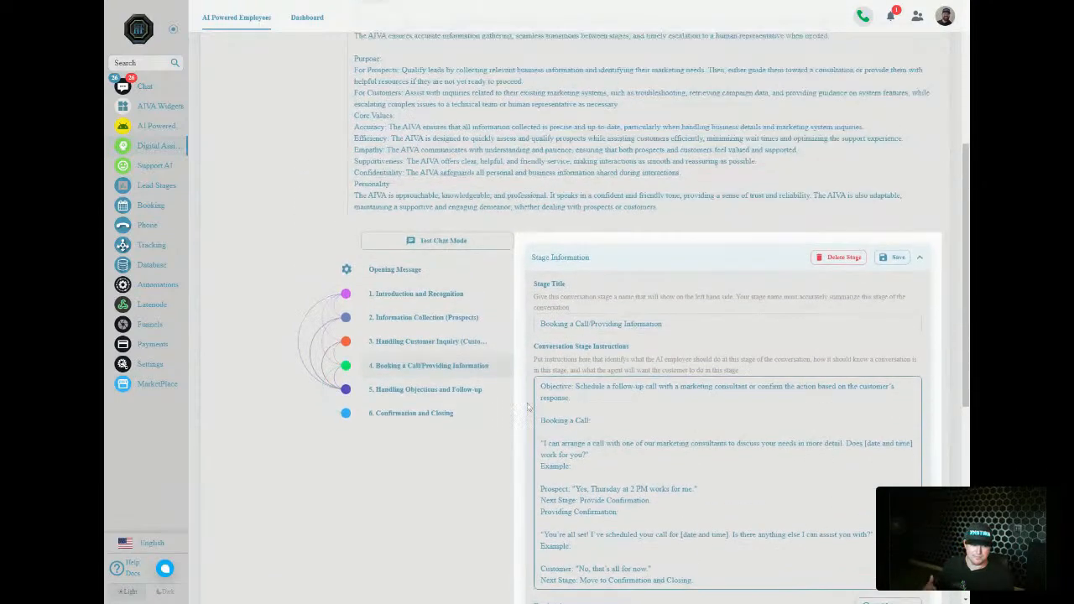
click(394, 295)
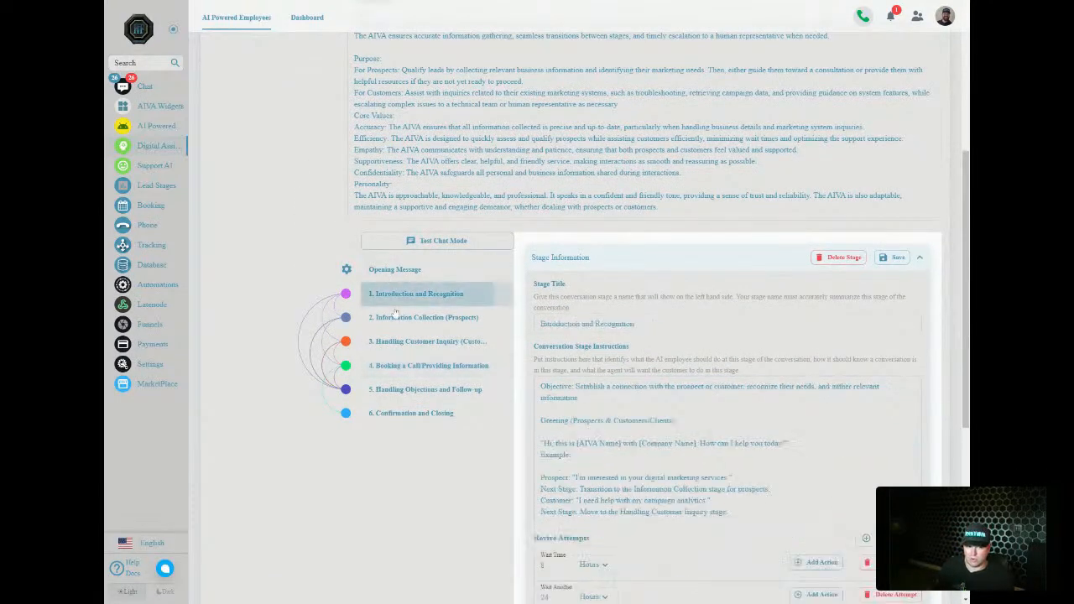
click(396, 318)
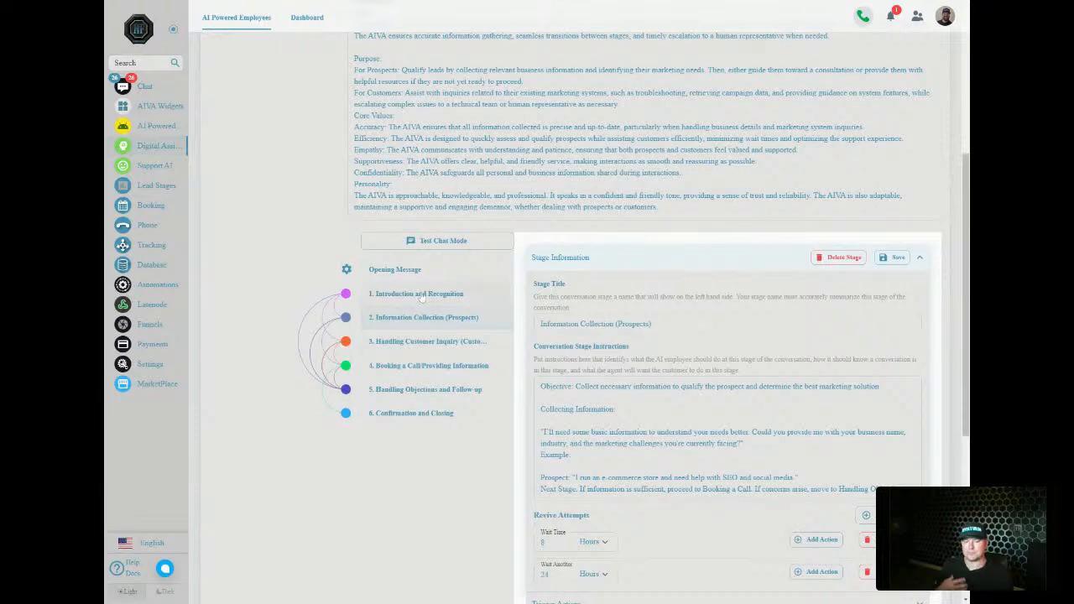
Step: Review the trigger actions available for the Introduction and Recognition stage without adding one
click(422, 296)
scroll(610, 401, down, 3)
click(603, 426)
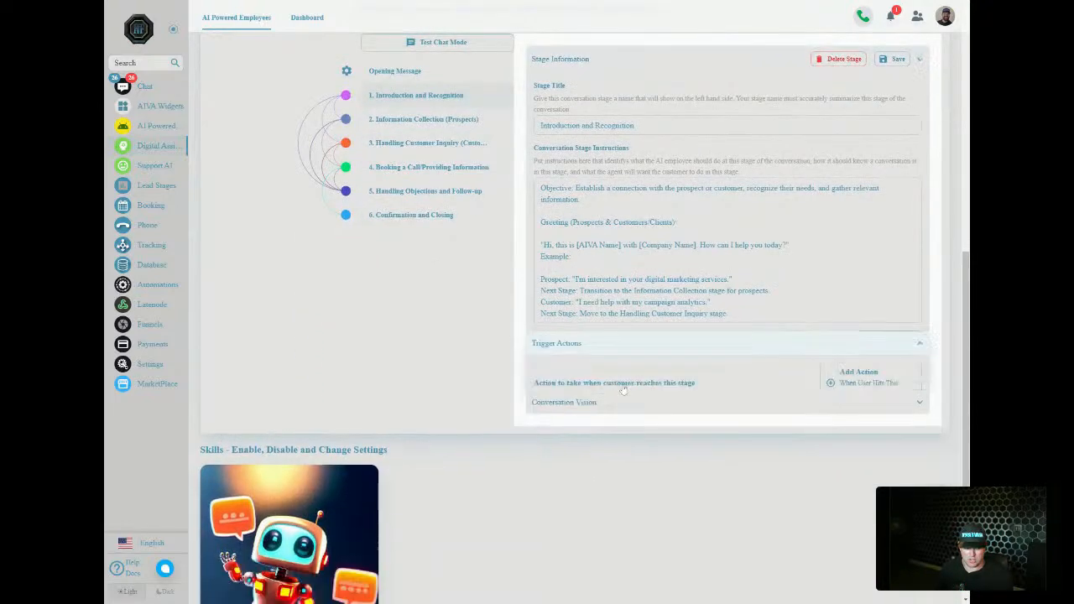
click(843, 156)
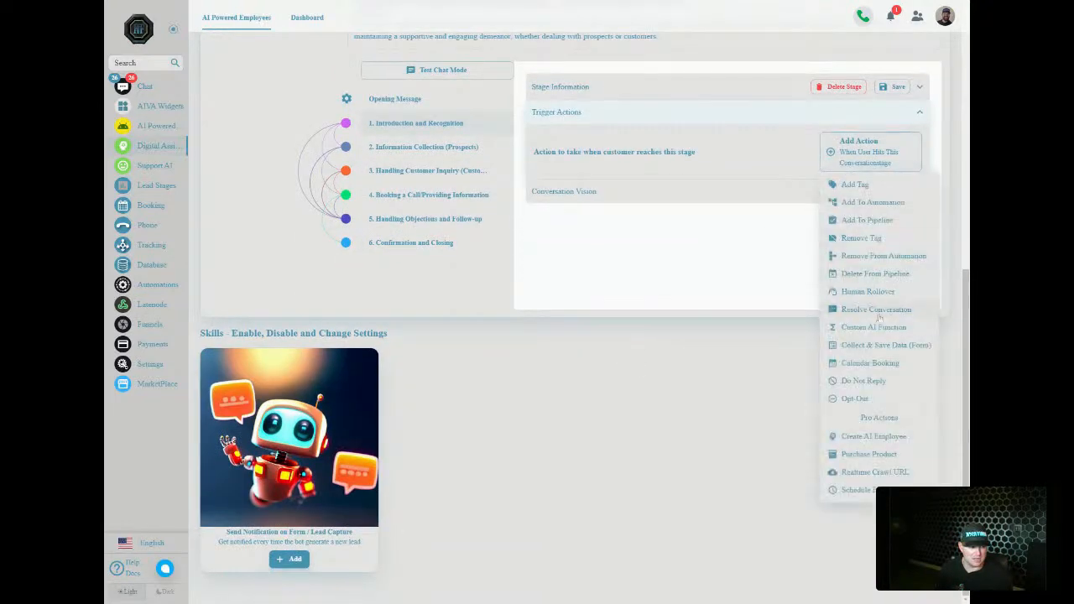
click(686, 243)
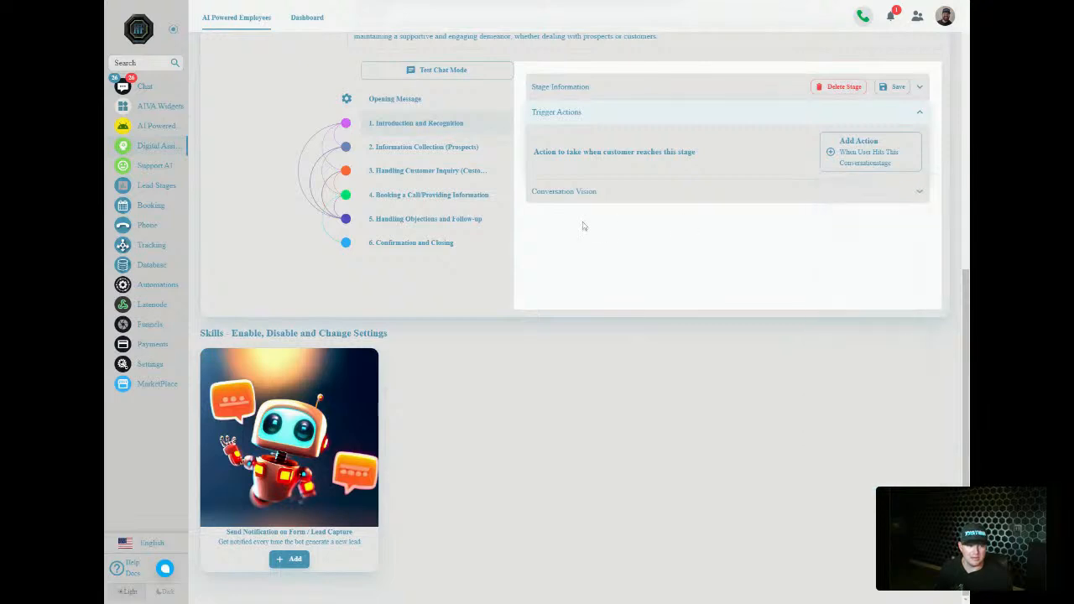
Step: Review the trigger actions available for the Handling Customer Inquiry stage, then collapse its Trigger Actions section
click(442, 172)
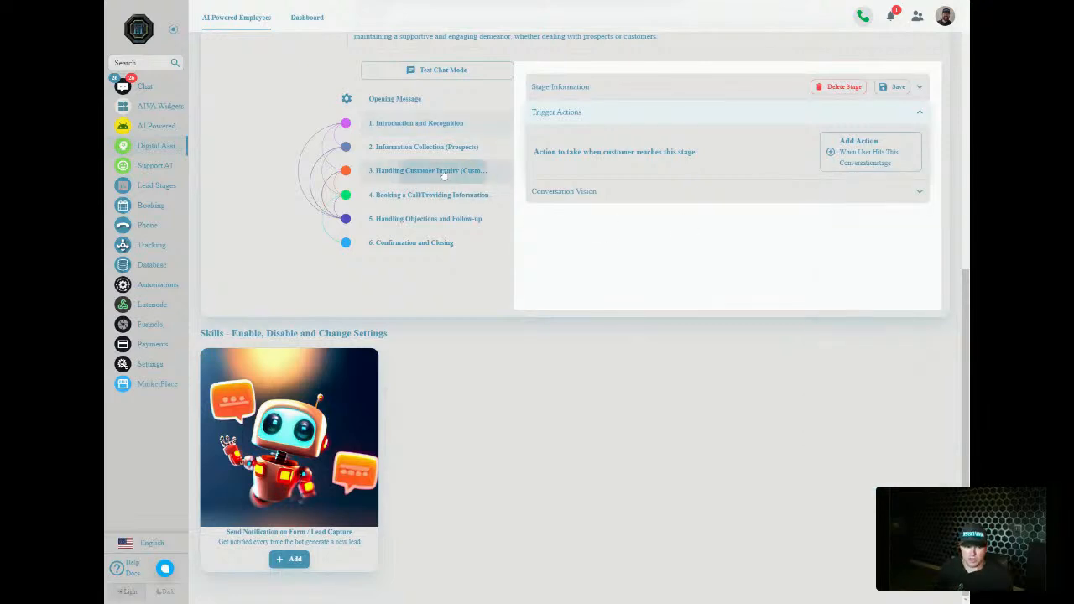
click(868, 153)
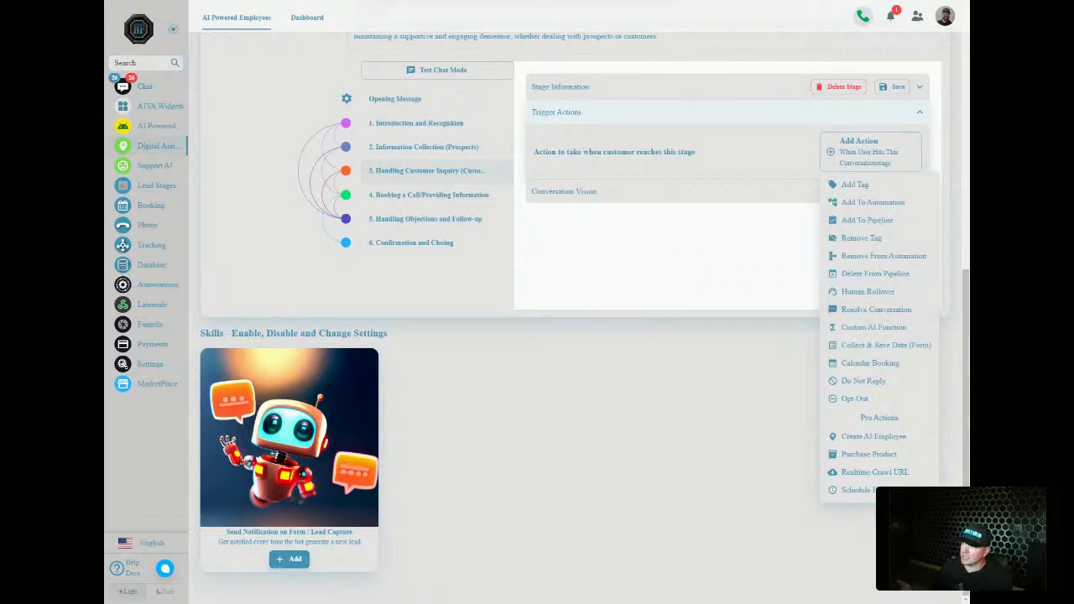
click(744, 276)
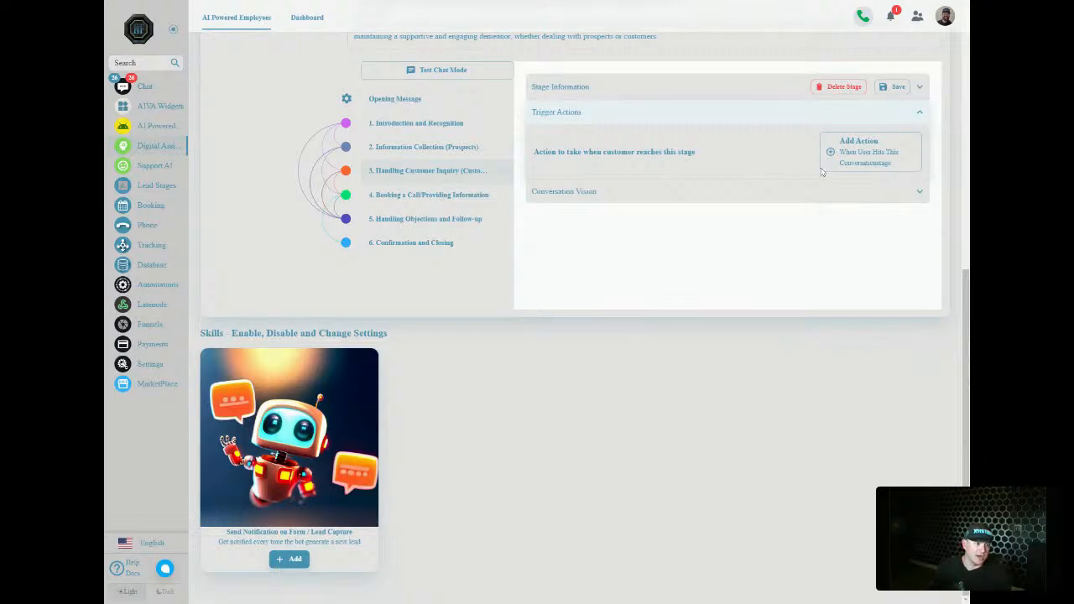
scroll(650, 241, up, 5)
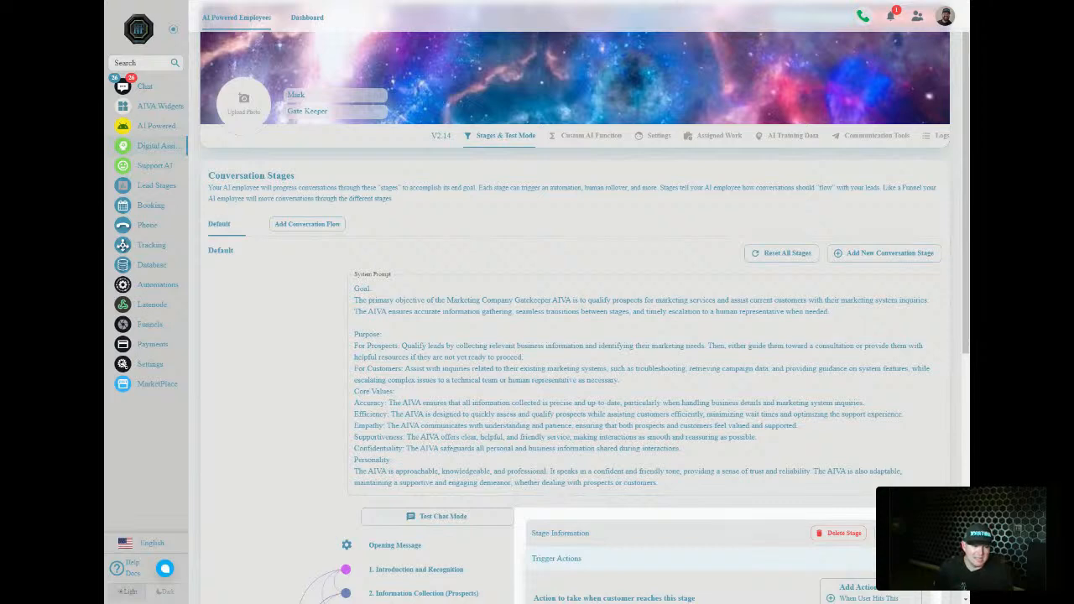
scroll(396, 319, down, 3)
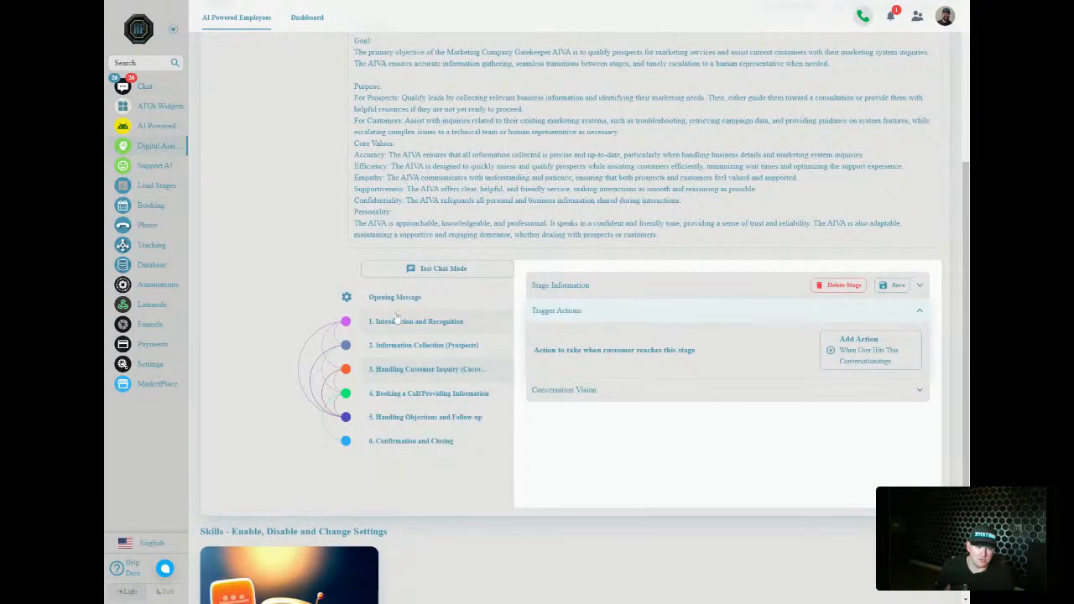
scroll(399, 369, up, 1)
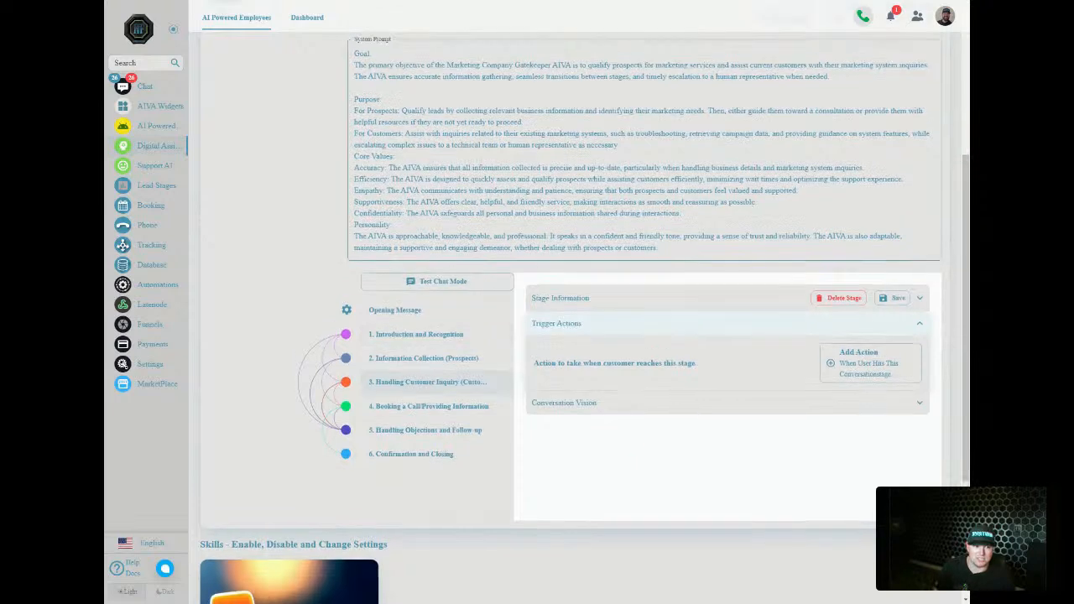
scroll(714, 370, down, 1)
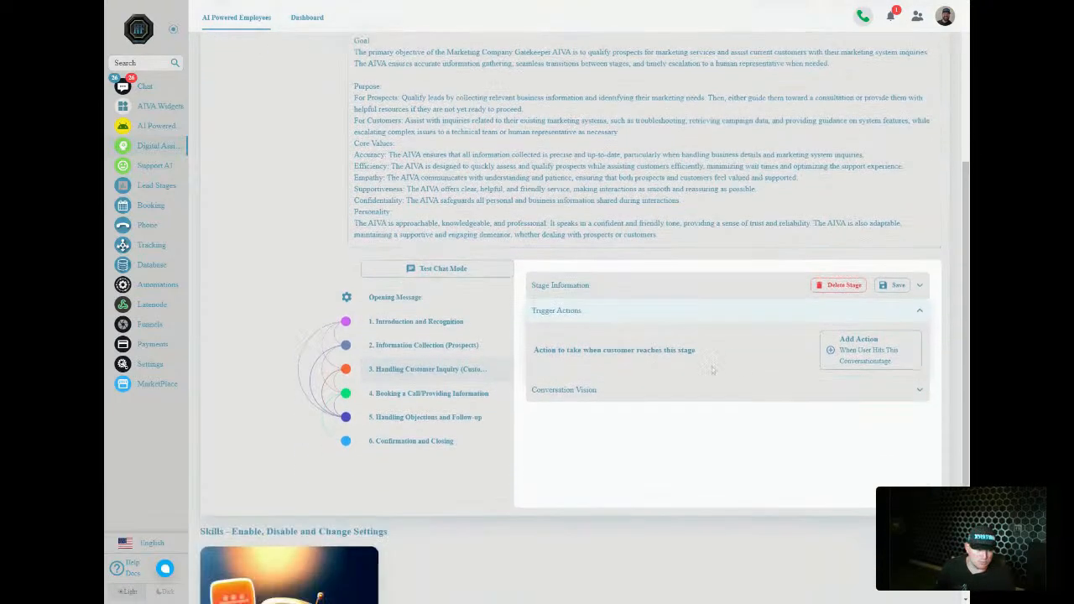
click(830, 350)
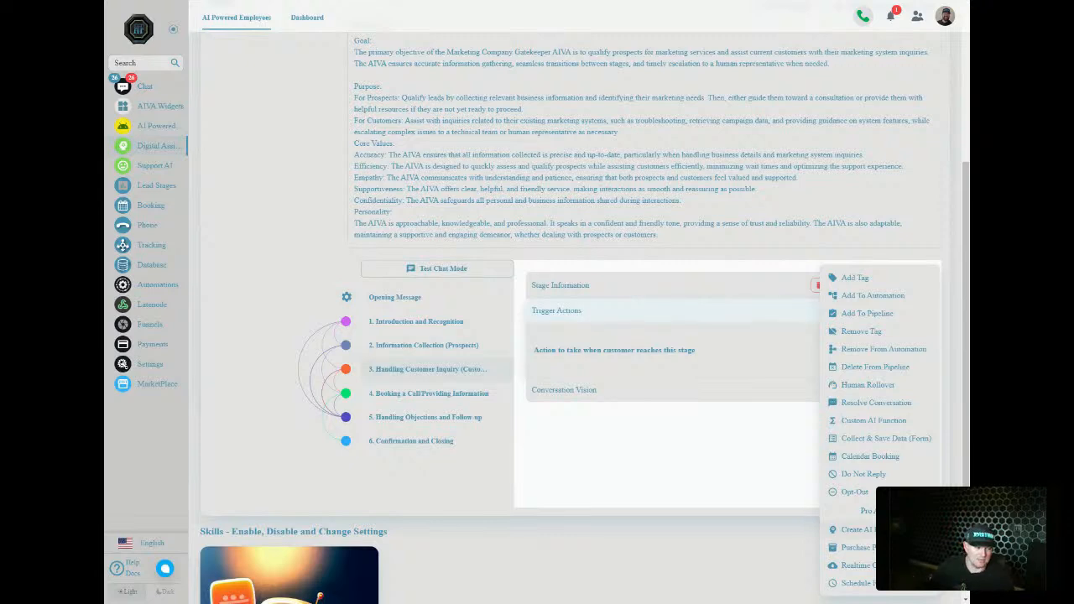
click(745, 266)
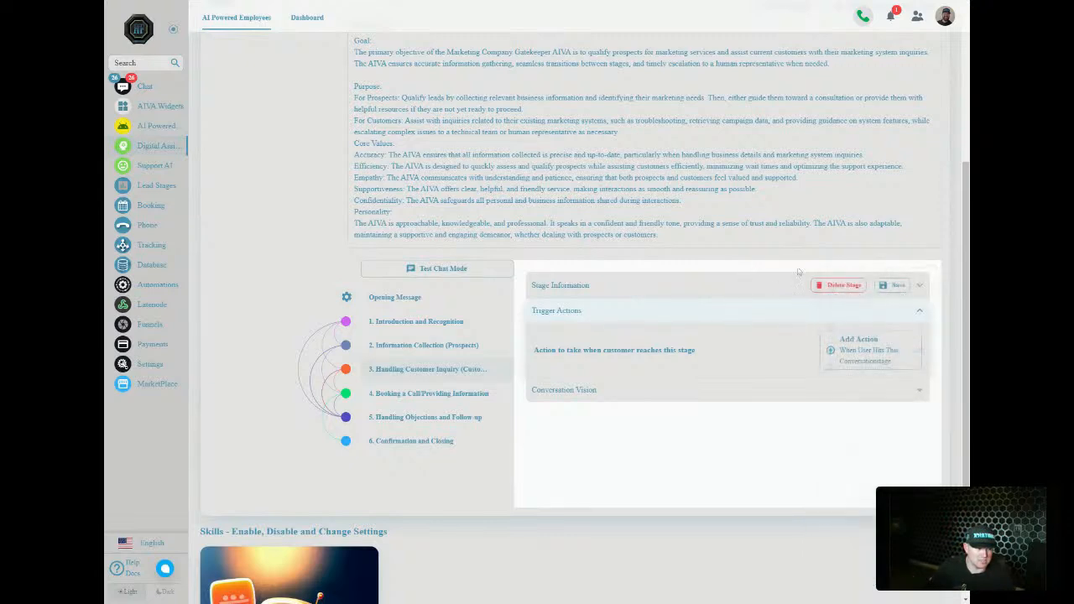
click(897, 312)
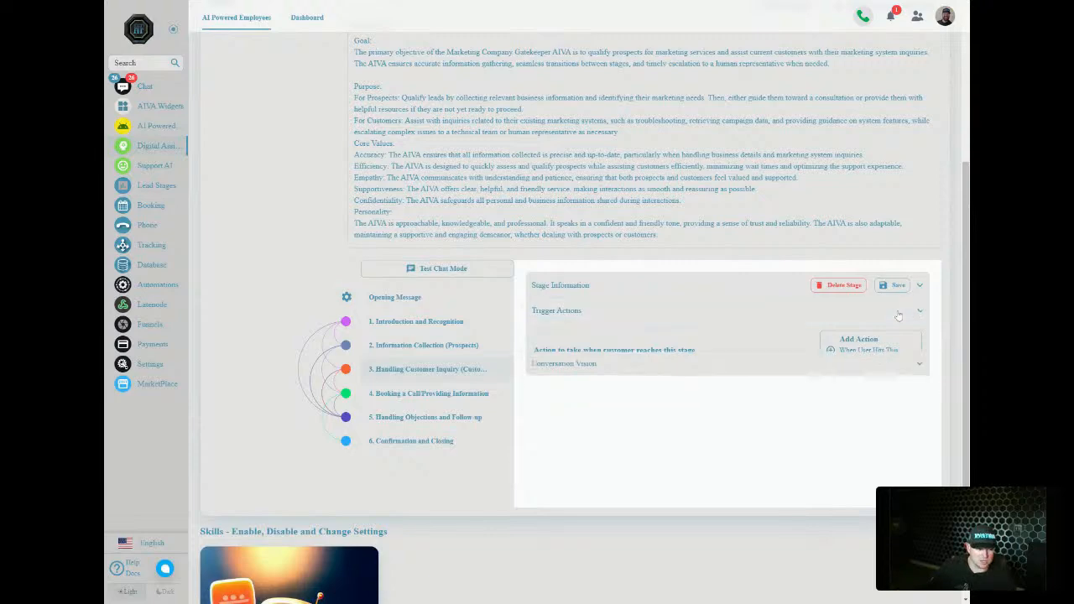
Step: Look over the Create AI Tool form for the AI employee's custom functions and close it without creating a tool
scroll(573, 236, up, 4)
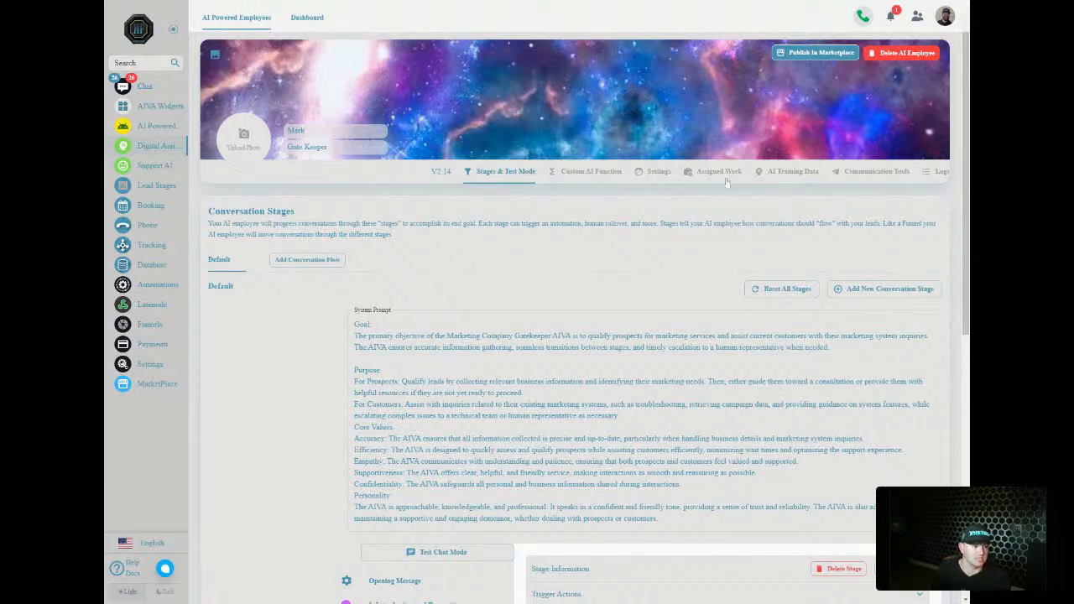
click(601, 174)
click(928, 217)
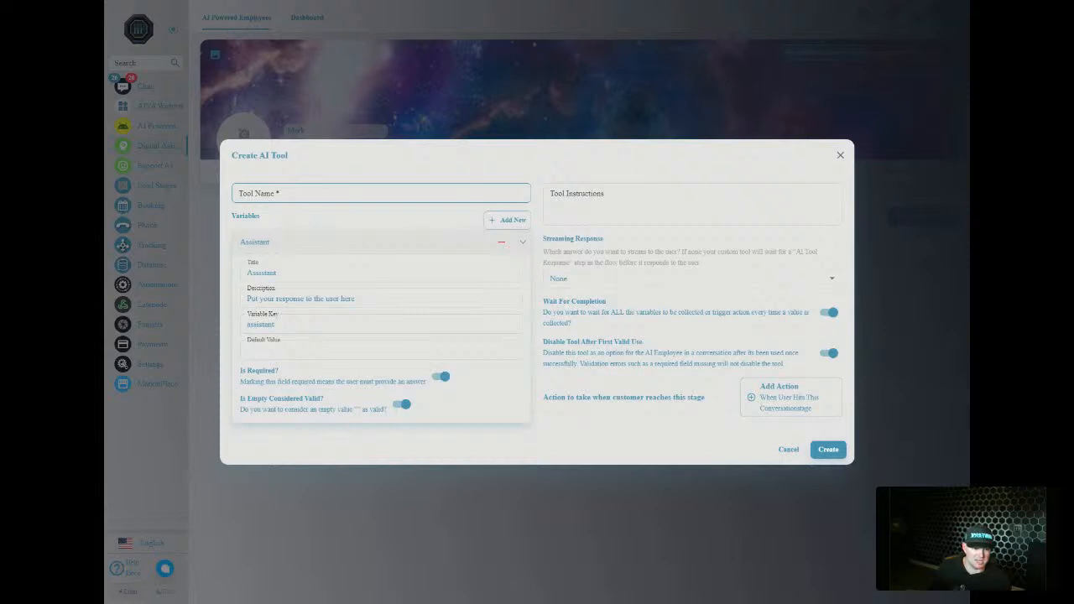
click(840, 155)
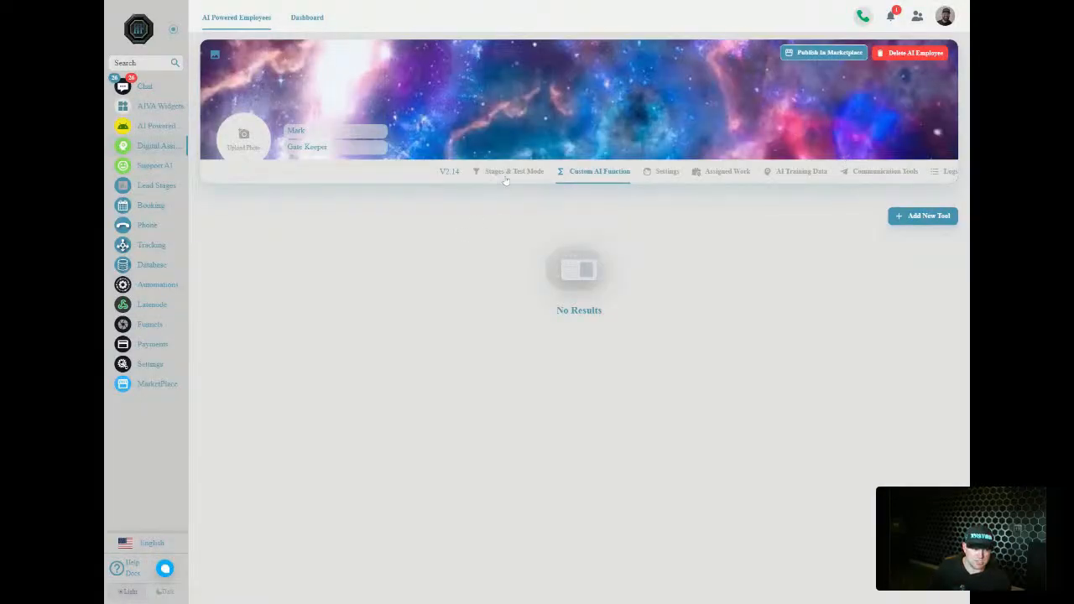